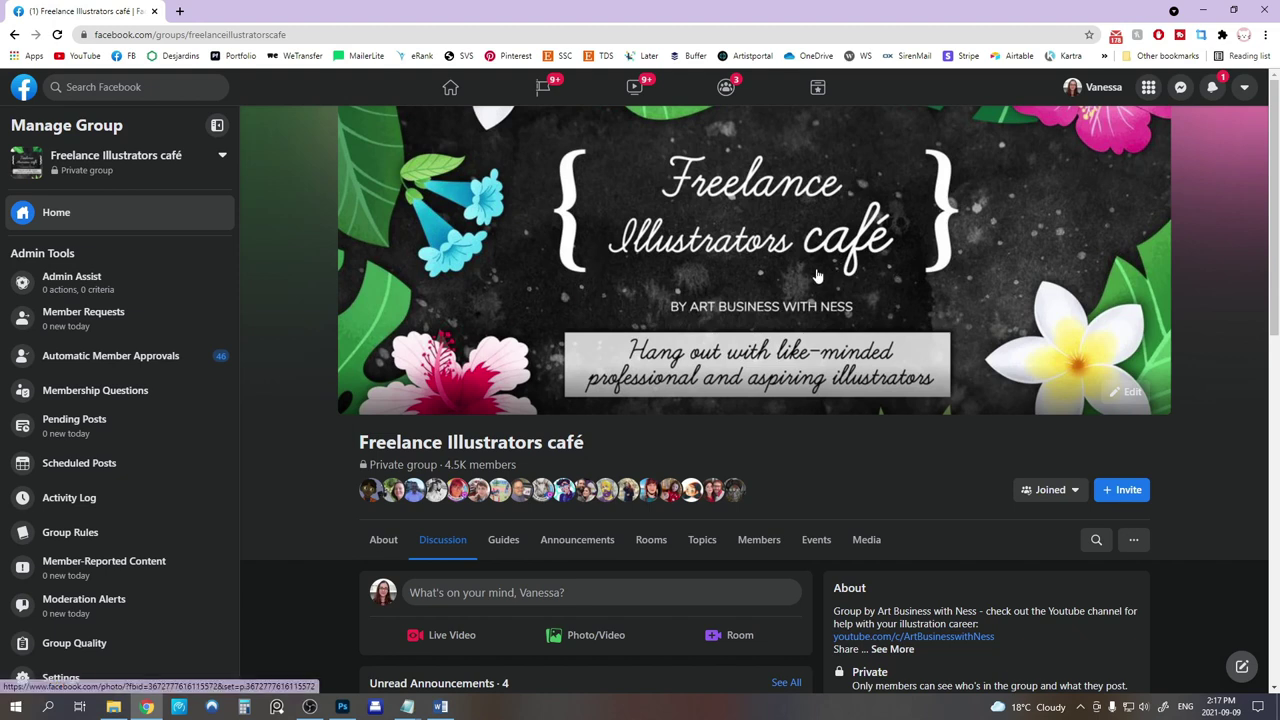
Look through the group's announcements for the post about the artwork critique and feedback series.
{"action": "scroll", "coordinate": [432, 425], "scroll_direction": "down", "scroll_amount": 1}
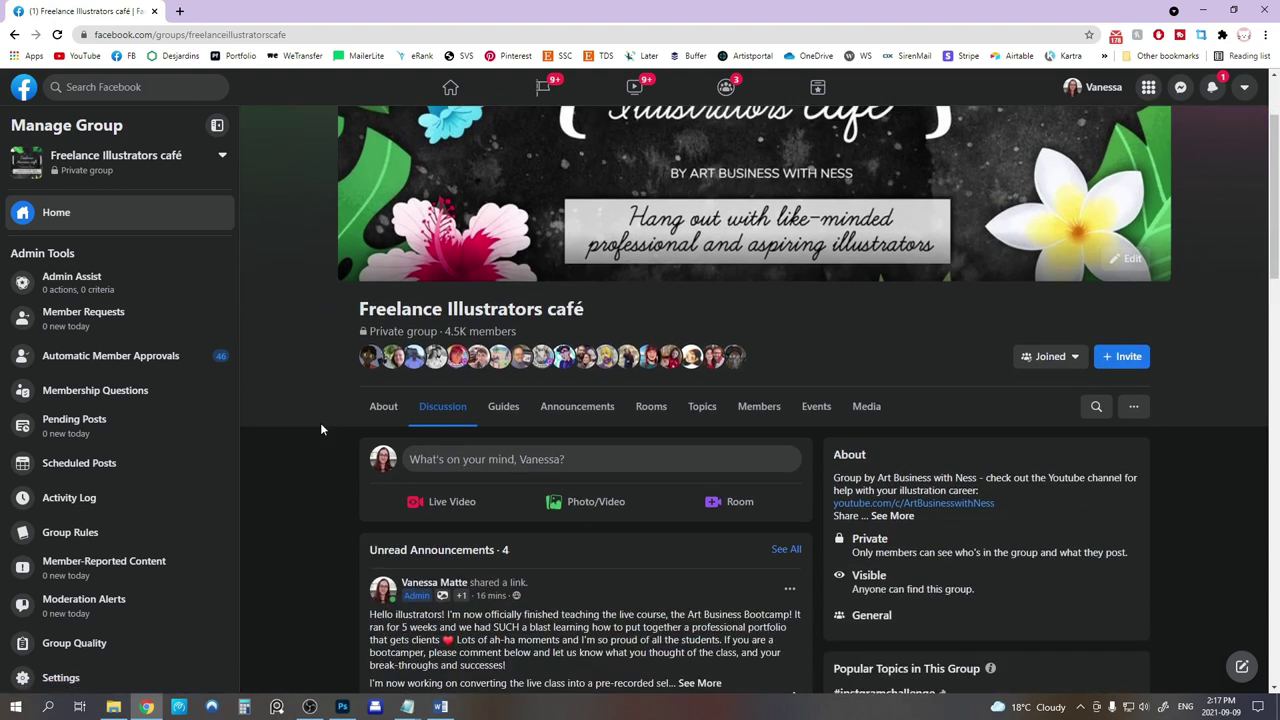
{"action": "left_click", "coordinate": [567, 418]}
{"action": "scroll", "coordinate": [334, 425], "scroll_direction": "down", "scroll_amount": 4}
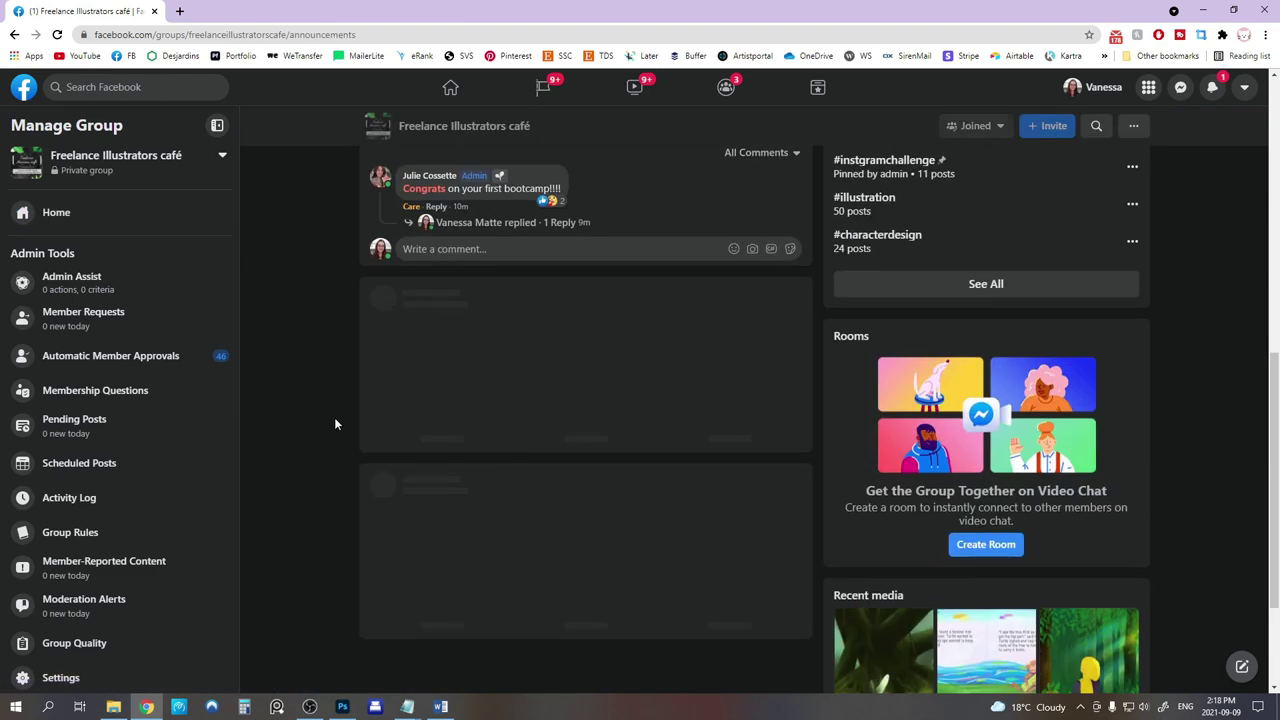
{"action": "scroll", "coordinate": [335, 424], "scroll_direction": "down", "scroll_amount": 1}
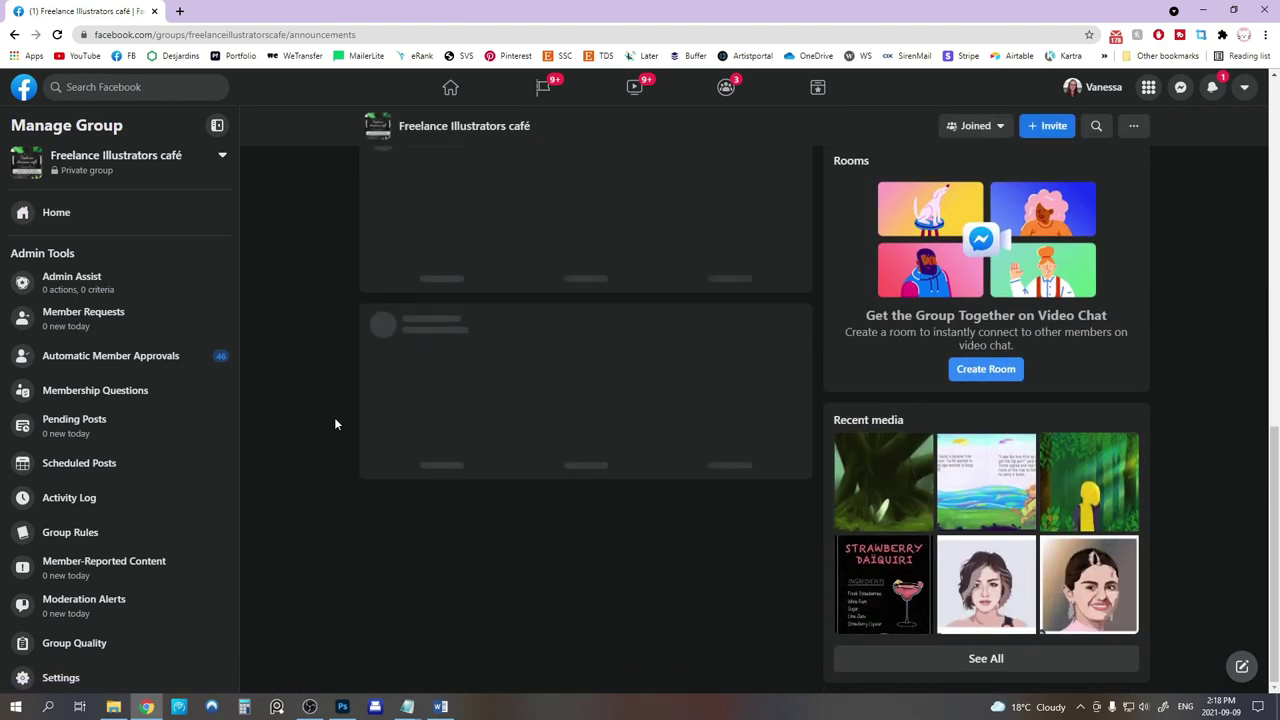
{"action": "scroll", "coordinate": [335, 424], "scroll_direction": "down", "scroll_amount": 1}
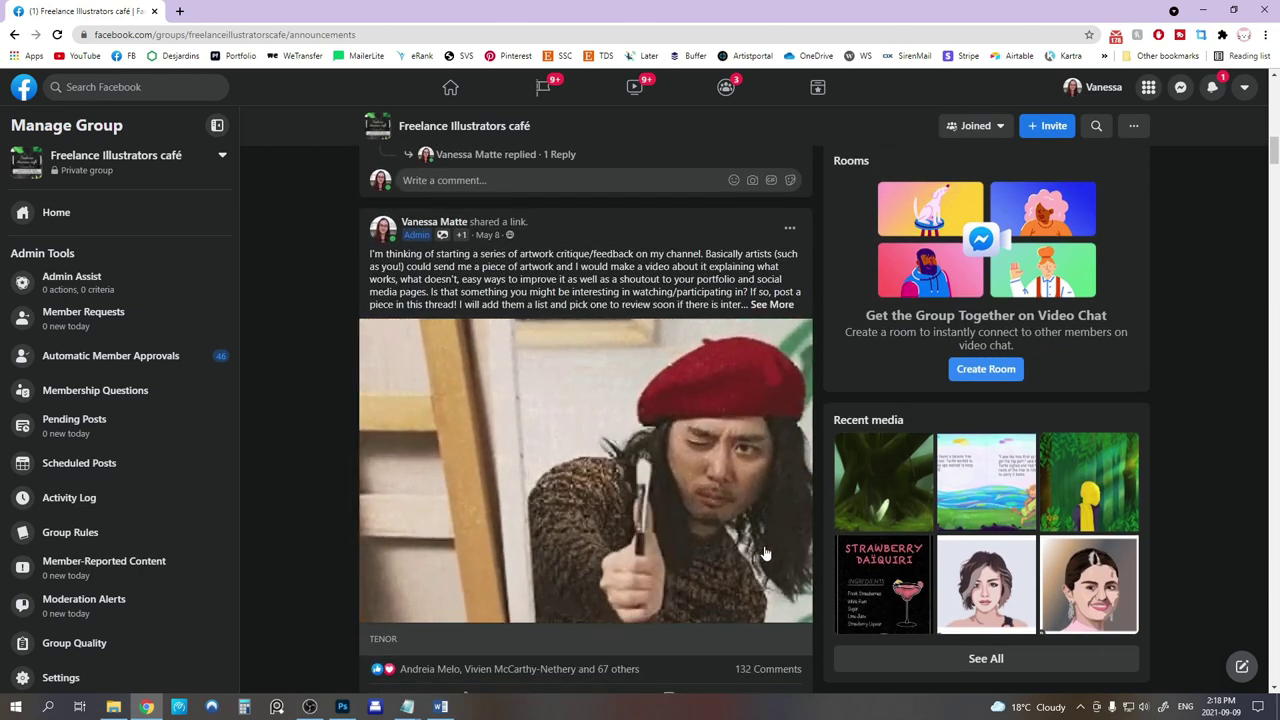
{"action": "scroll", "coordinate": [746, 537], "scroll_direction": "down", "scroll_amount": 2}
{"action": "scroll", "coordinate": [306, 462], "scroll_direction": "up", "scroll_amount": 2}
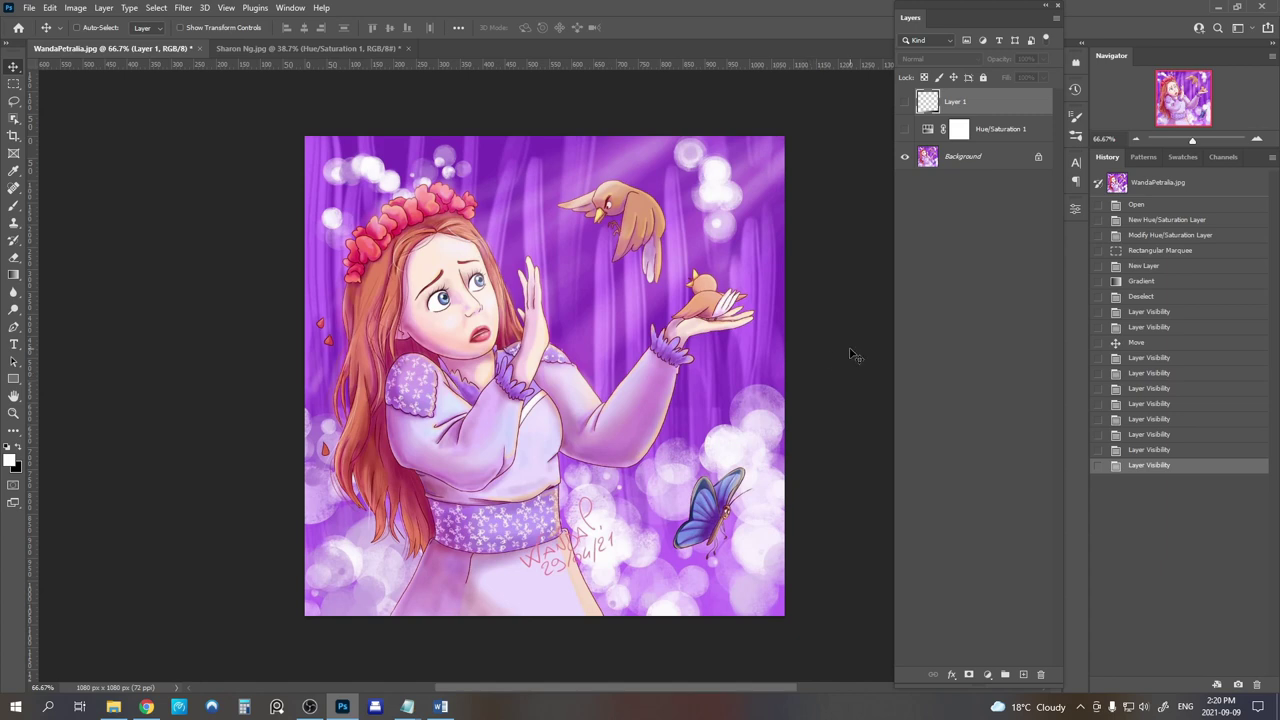
View the illustration in greyscale through the Hue/Saturation layer and compare its values with the gradient bar on Layer 1.
{"action": "left_click", "coordinate": [905, 130]}
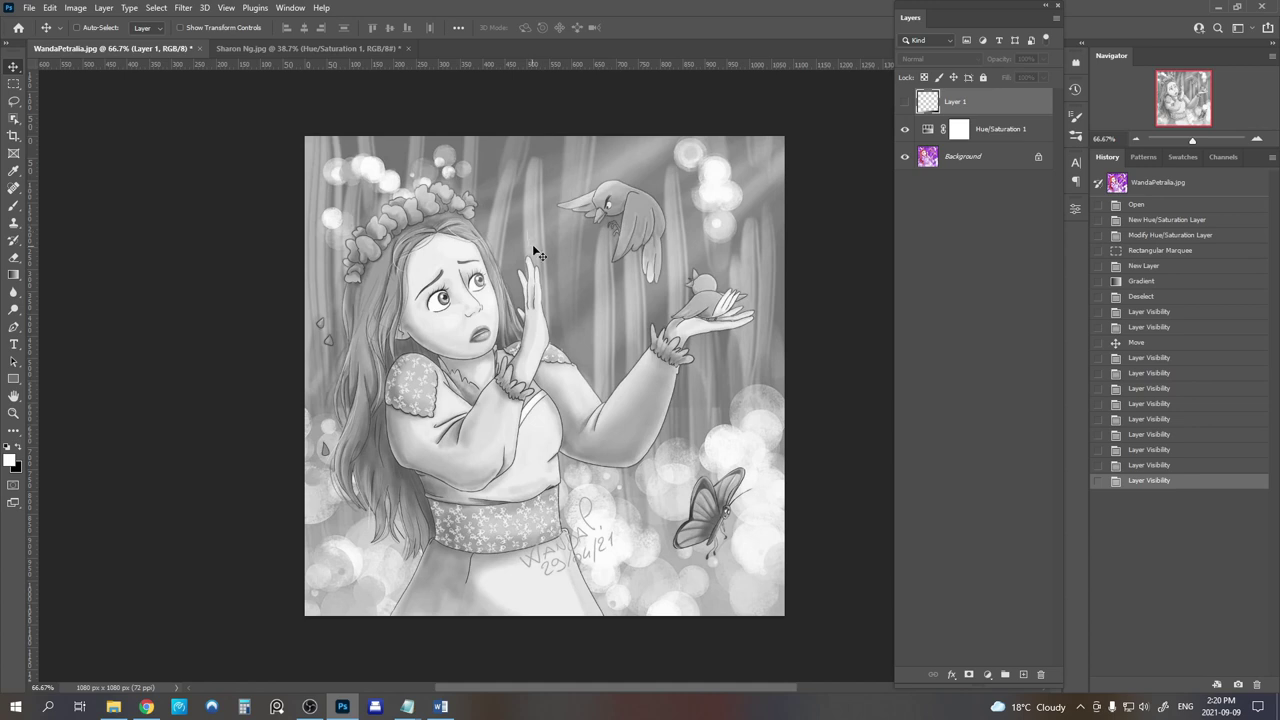
{"action": "left_click", "coordinate": [905, 102]}
{"action": "left_click", "coordinate": [905, 102]}
{"action": "left_click", "coordinate": [905, 102]}
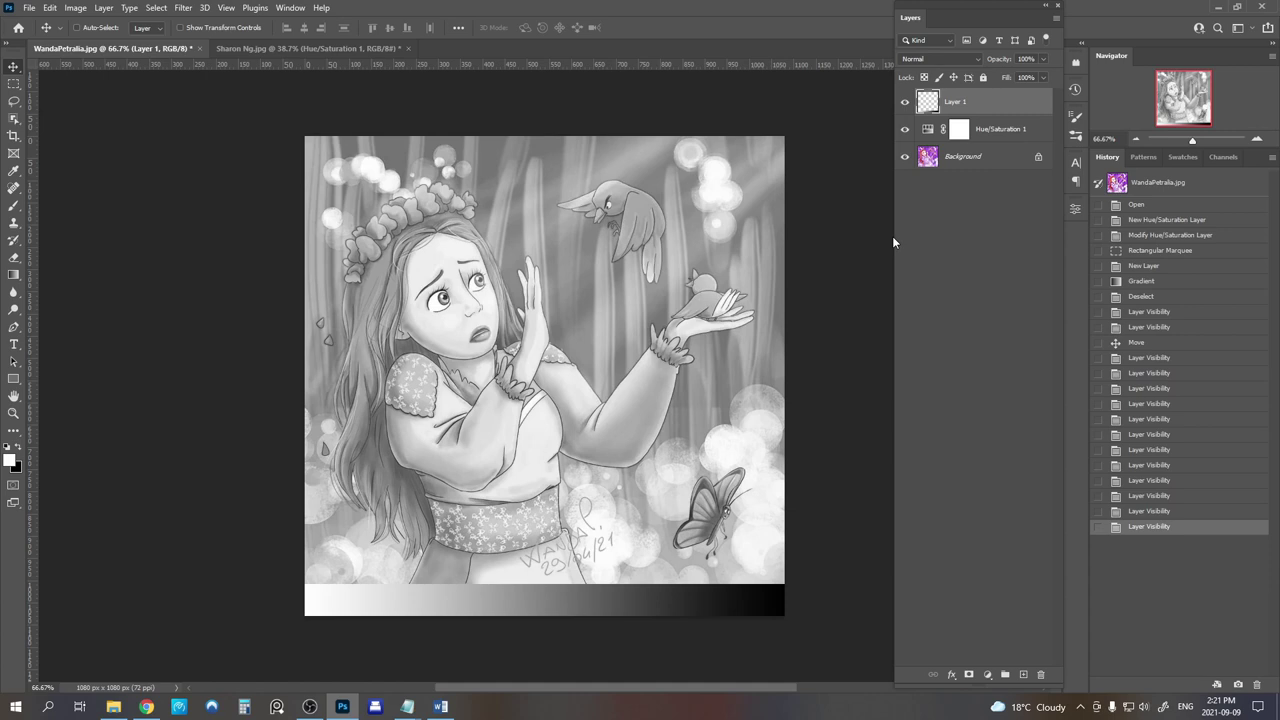
{"action": "left_click", "coordinate": [904, 102]}
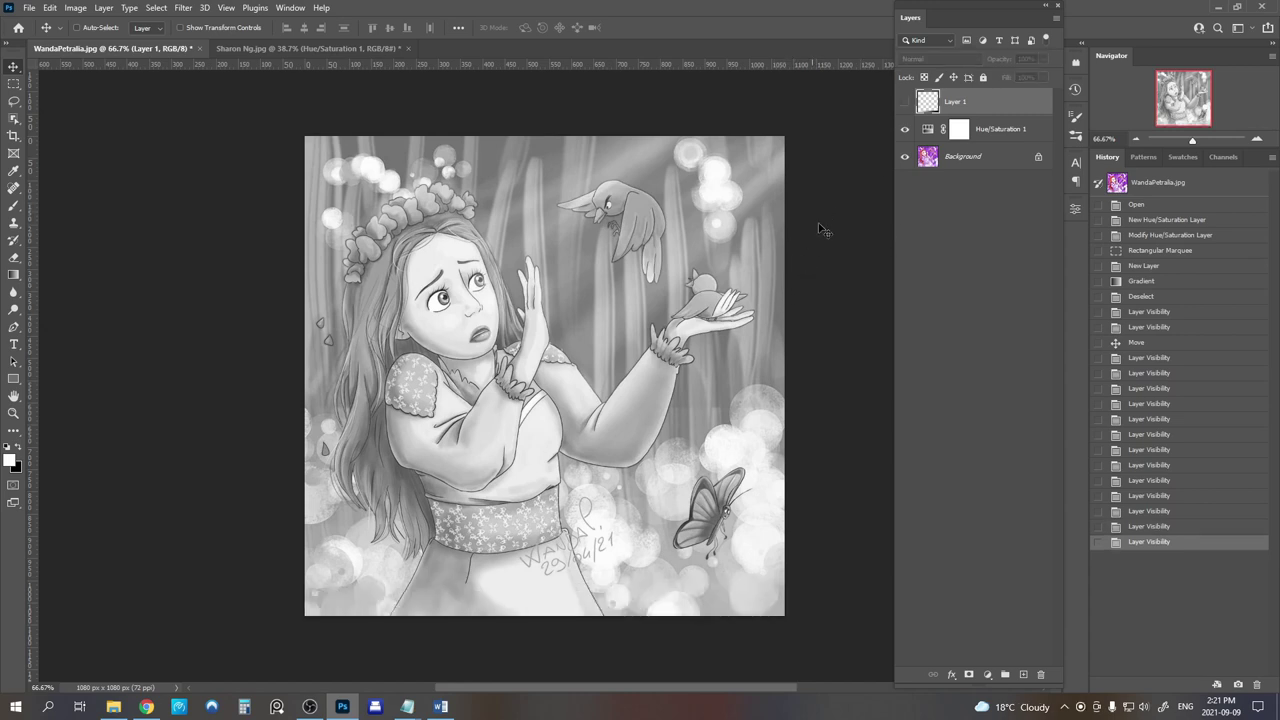
Compare the full-colour illustration with its greyscale version by toggling the Hue/Saturation layer, ending in colour.
{"action": "left_click", "coordinate": [905, 129]}
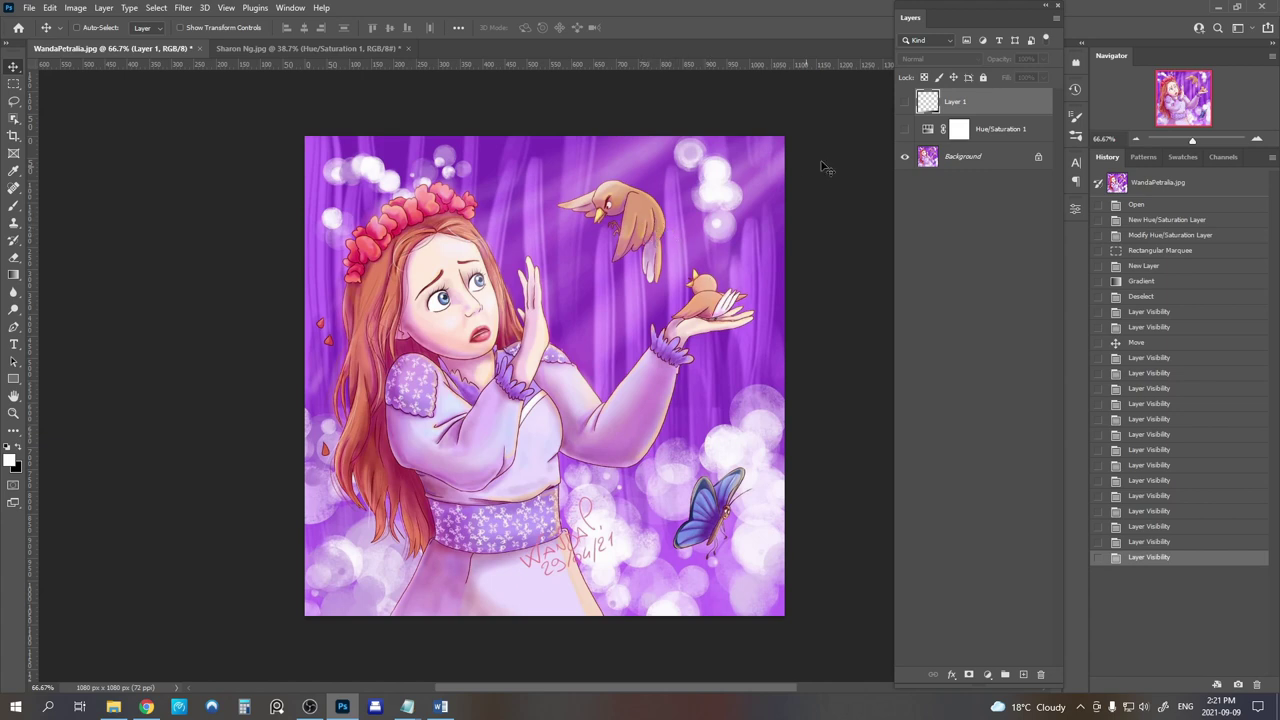
{"action": "left_click", "coordinate": [904, 131]}
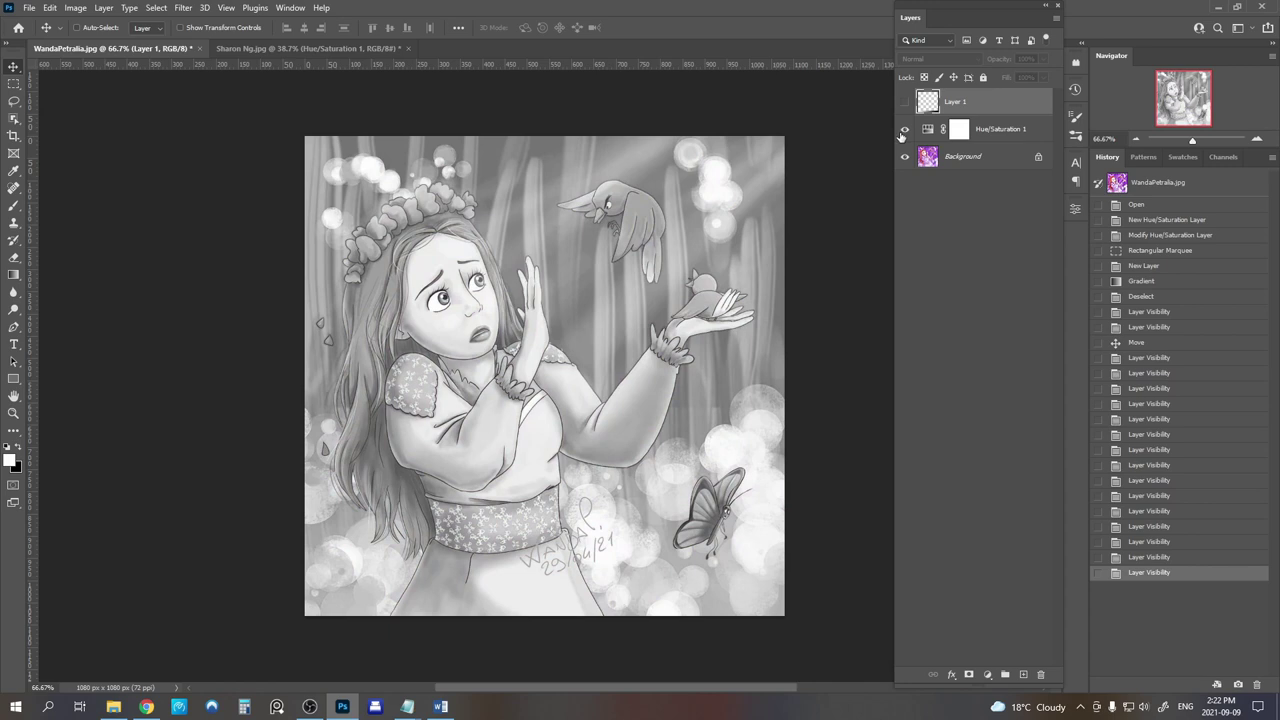
{"action": "left_click", "coordinate": [904, 131]}
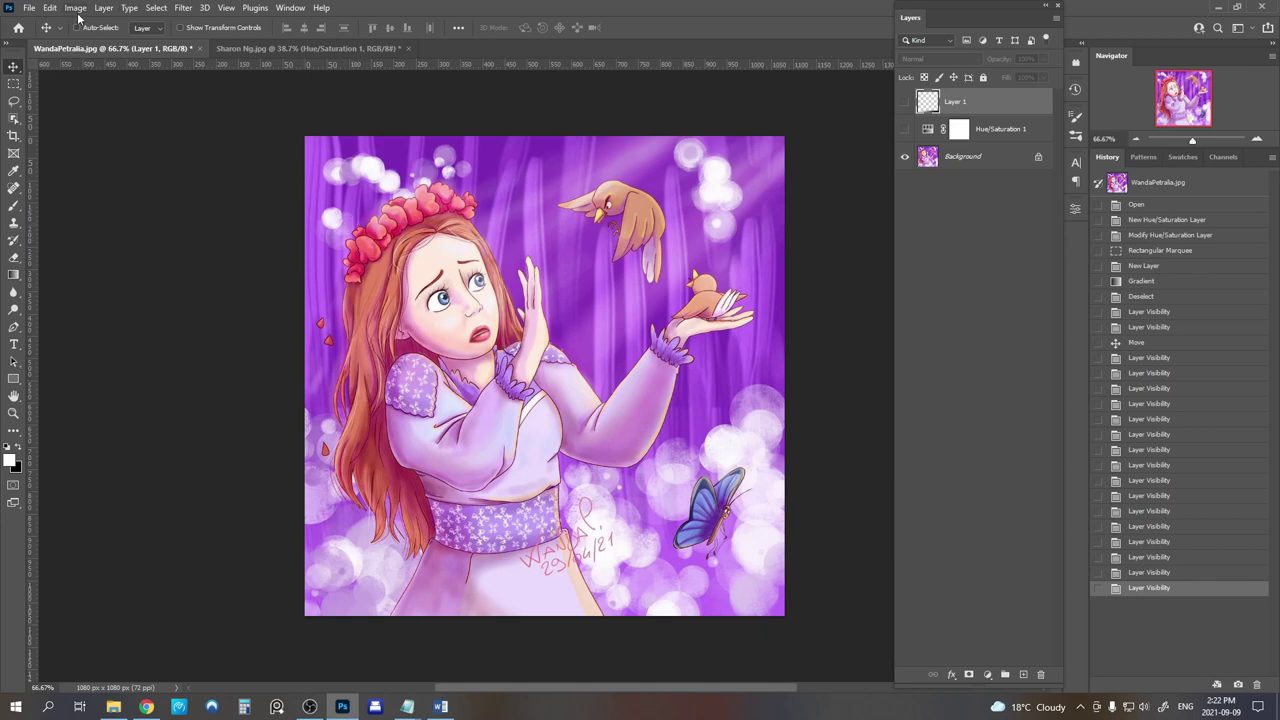
Convert the image to CMYK Color, discarding the adjustment layer and accepting the U.S. Web Coated (SWOP) v2 profile.
{"action": "left_click", "coordinate": [76, 9]}
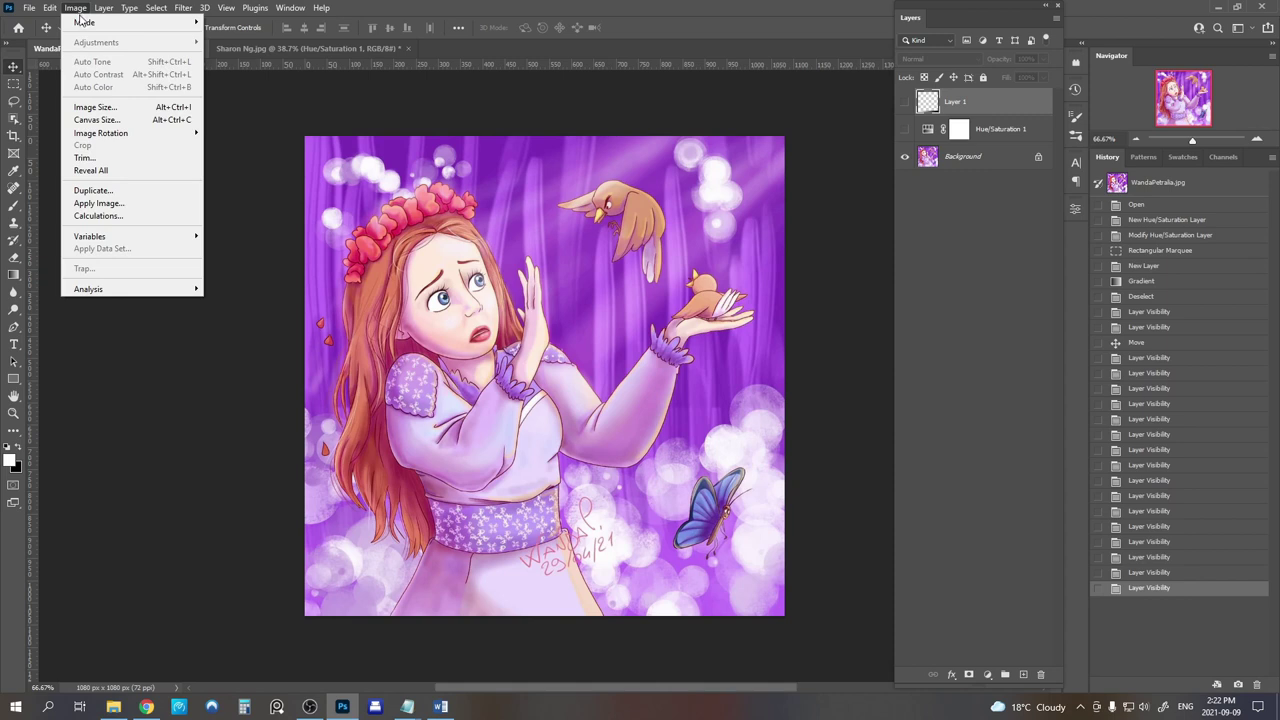
{"action": "mouse_move", "coordinate": [79, 31]}
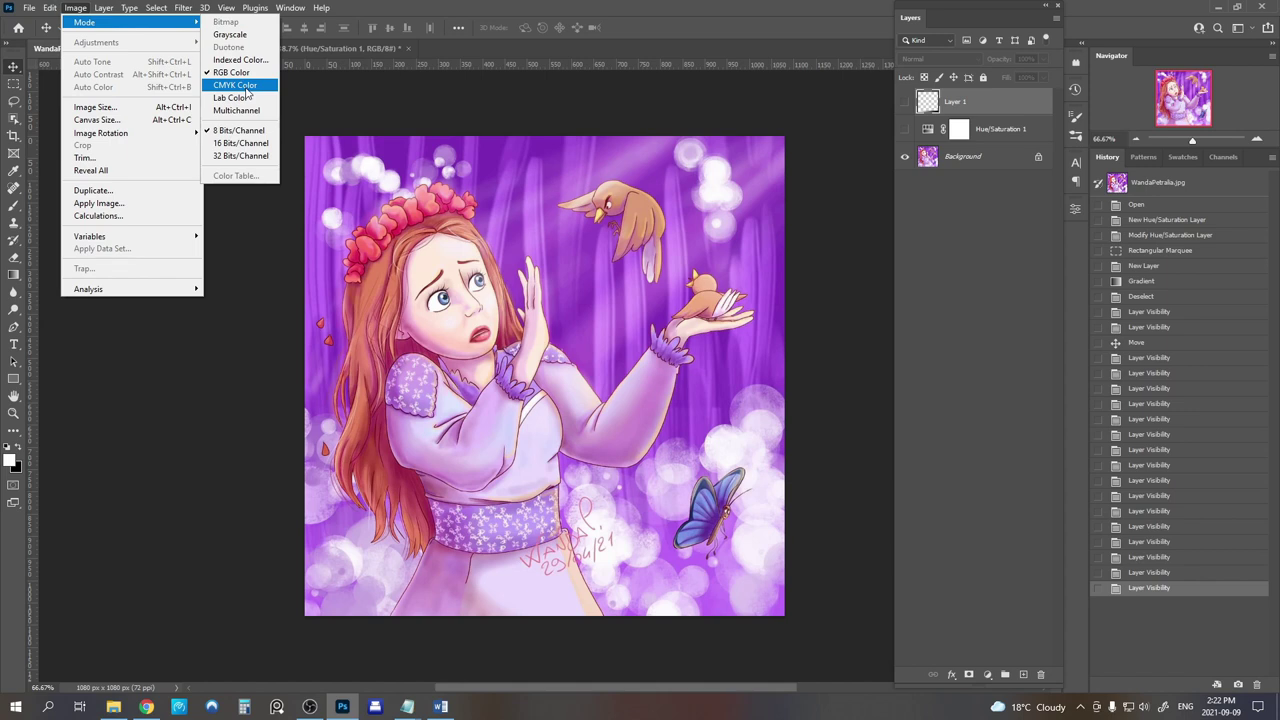
{"action": "left_click", "coordinate": [246, 90]}
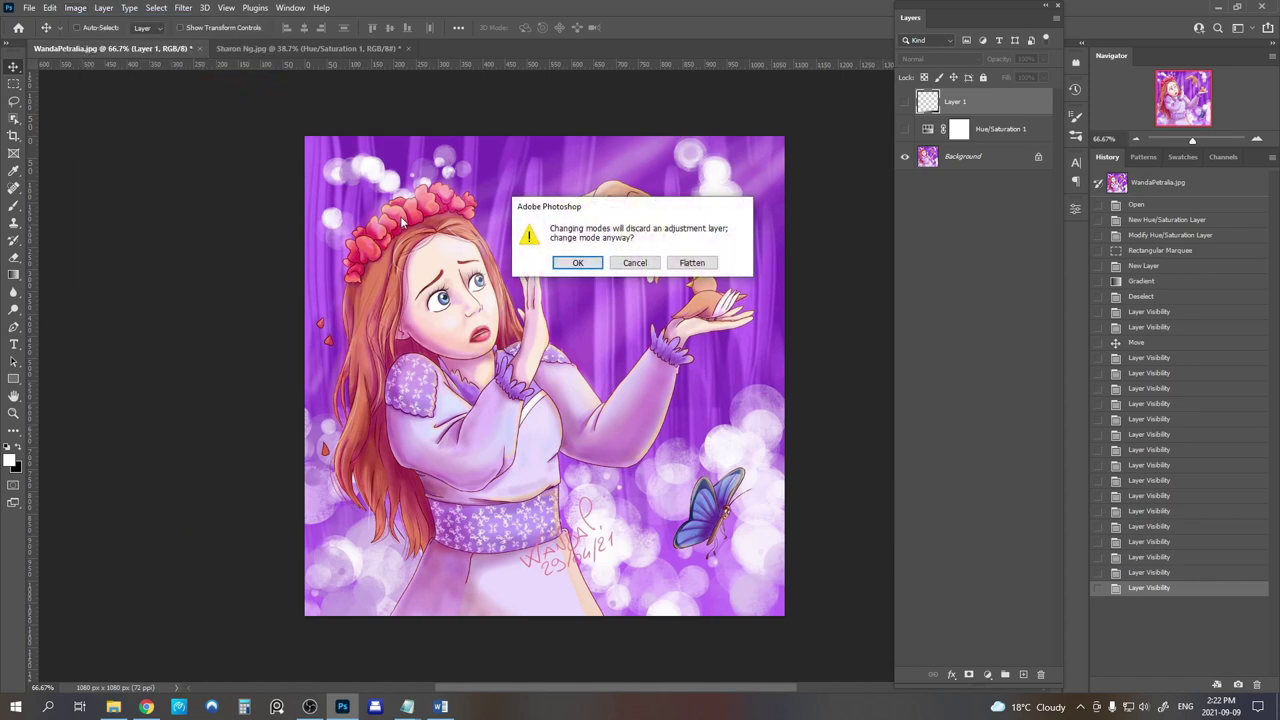
{"action": "left_click", "coordinate": [578, 263]}
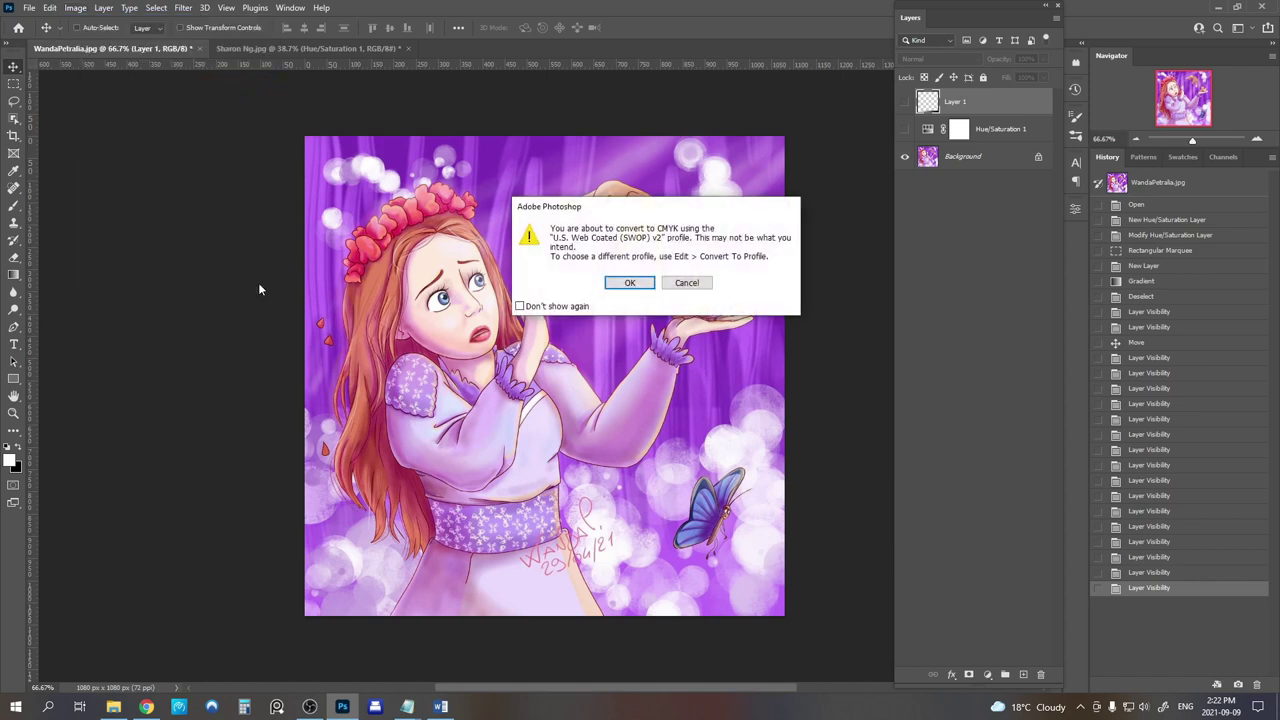
{"action": "left_click", "coordinate": [630, 283]}
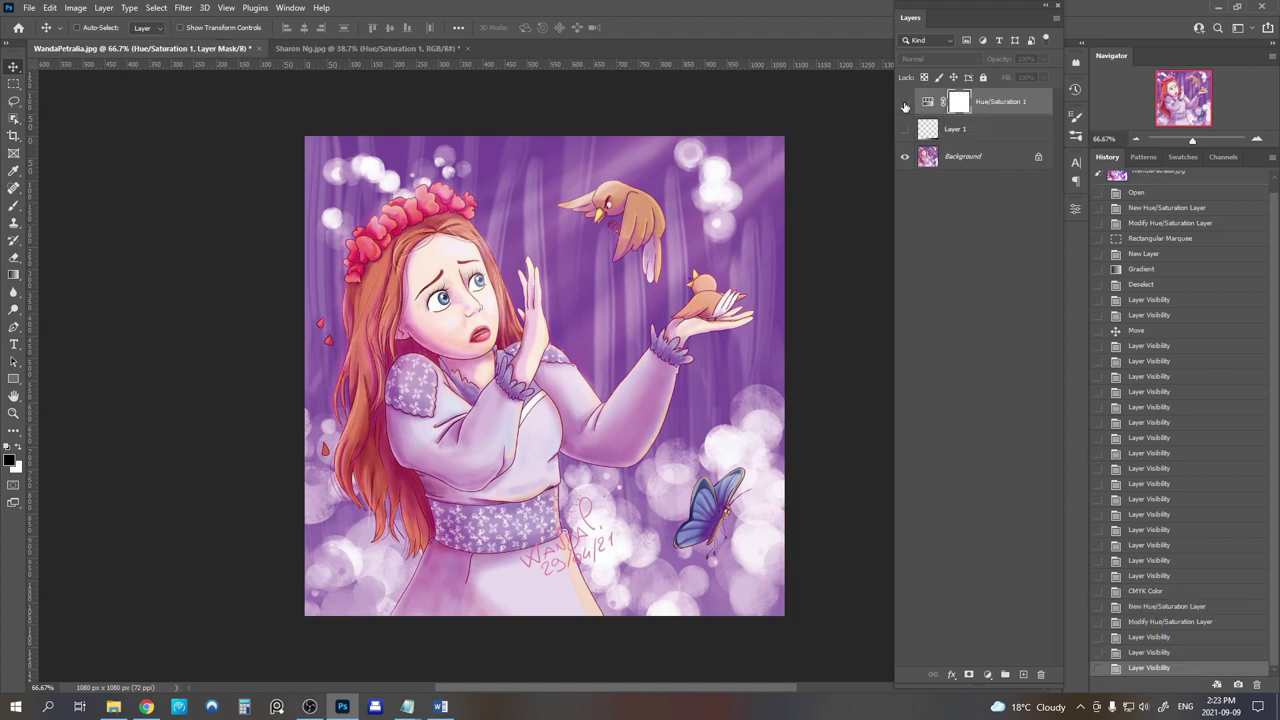
Show the new Hue/Saturation layer, add a Multiply layer above it, and set the foreground colour to ad9a9a.
{"action": "left_click", "coordinate": [904, 105]}
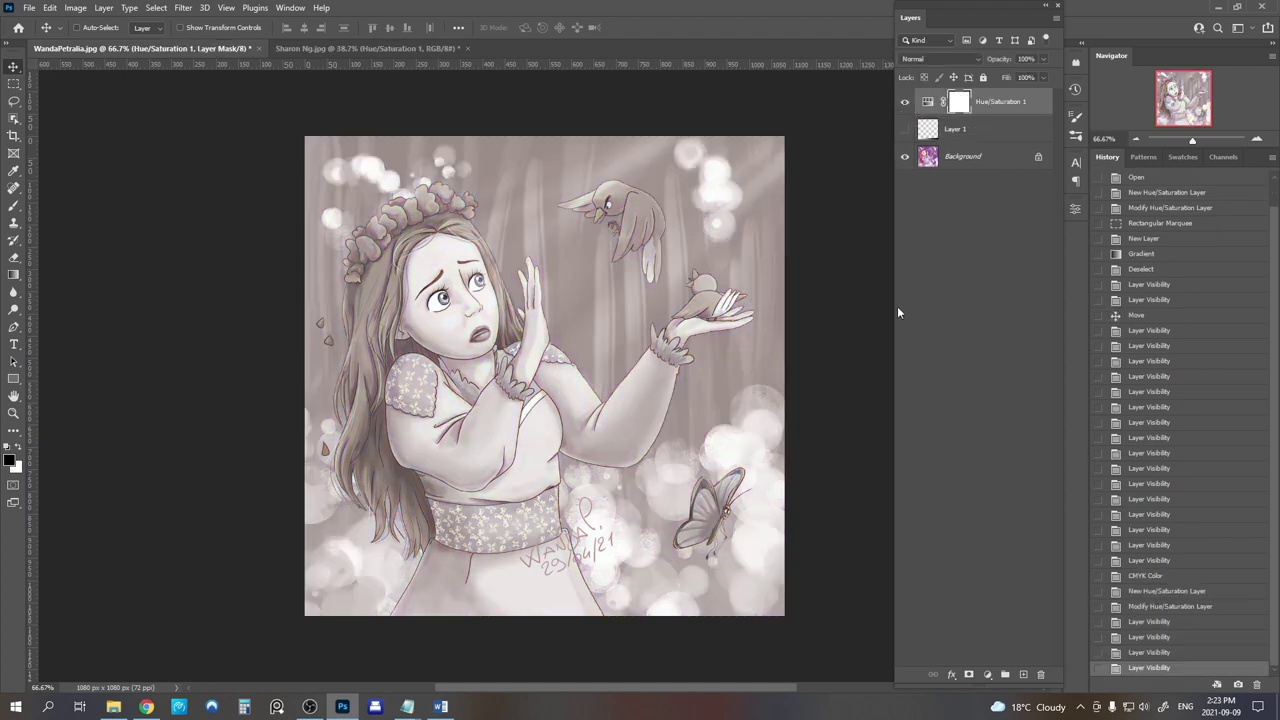
{"action": "left_click", "coordinate": [1024, 676]}
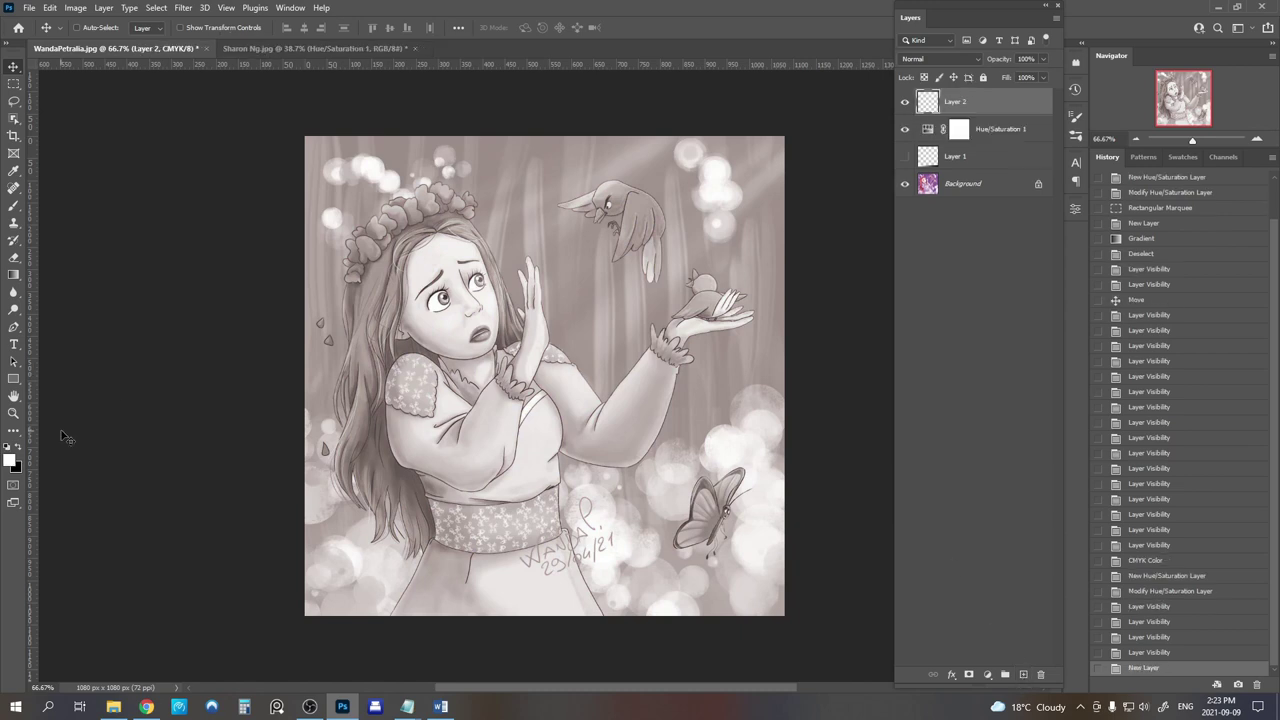
{"action": "left_click", "coordinate": [10, 456]}
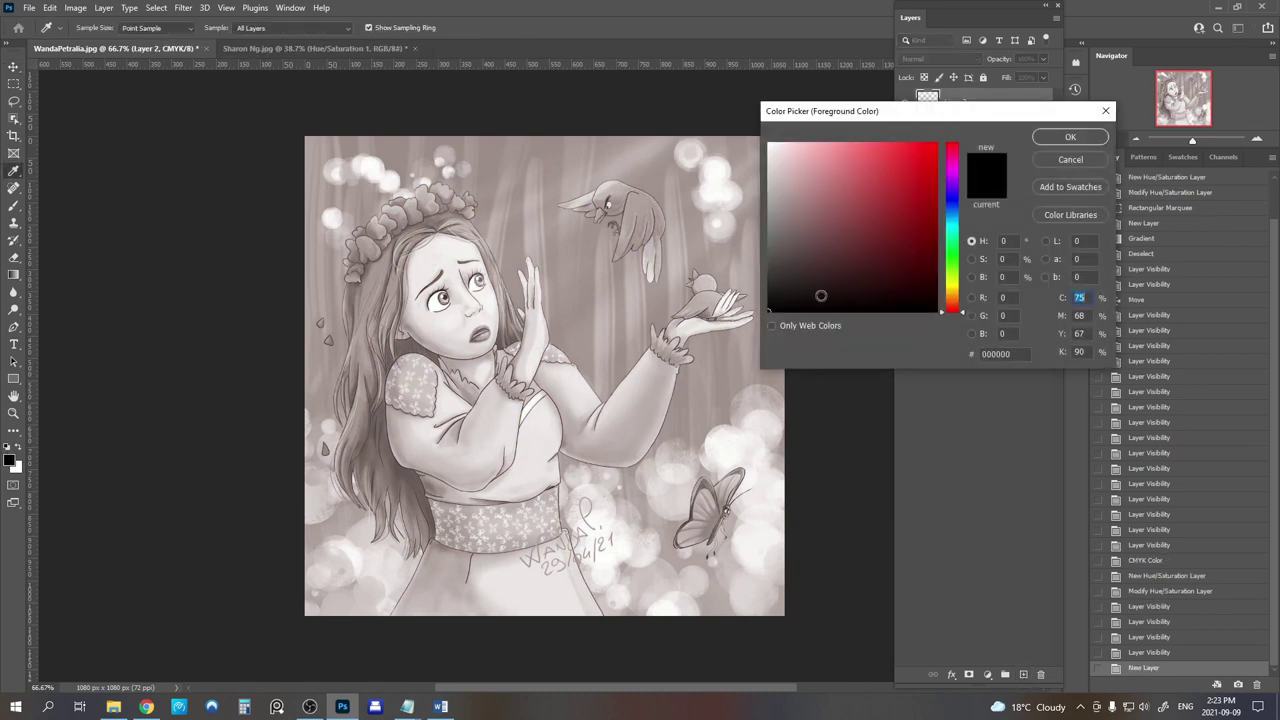
{"action": "left_click", "coordinate": [786, 198]}
{"action": "left_click", "coordinate": [1062, 142]}
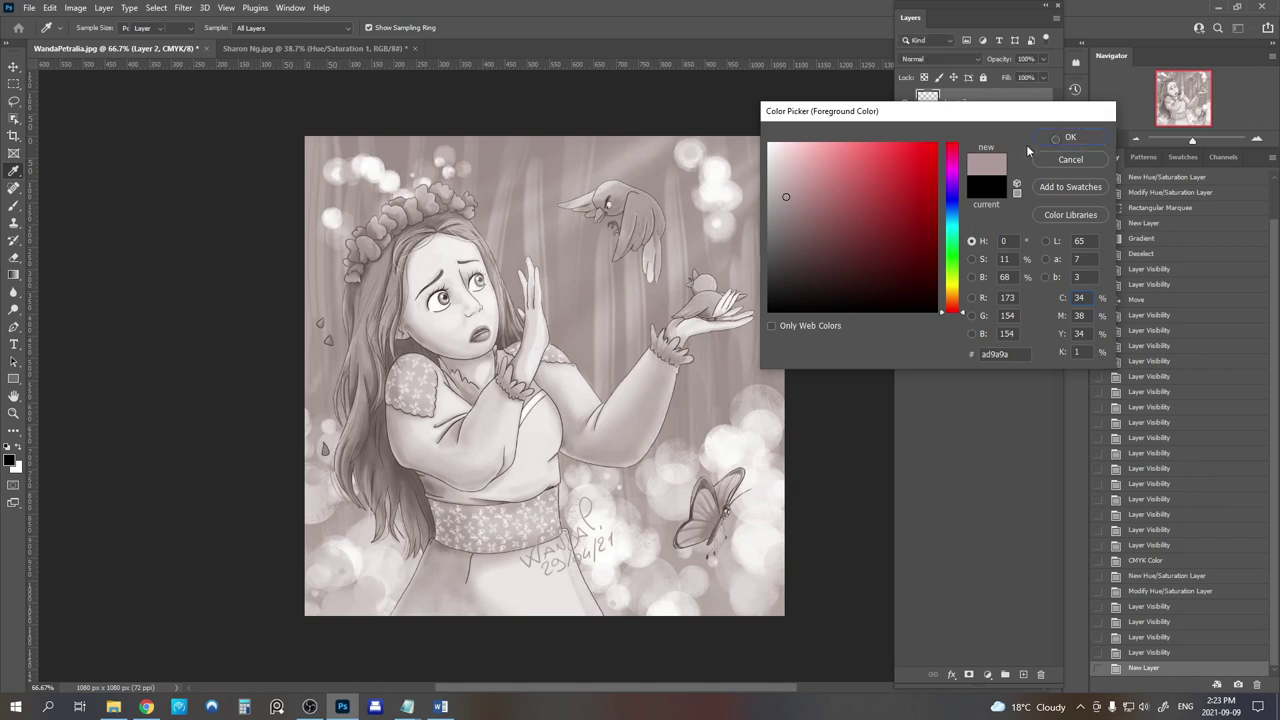
{"action": "left_click", "coordinate": [930, 59]}
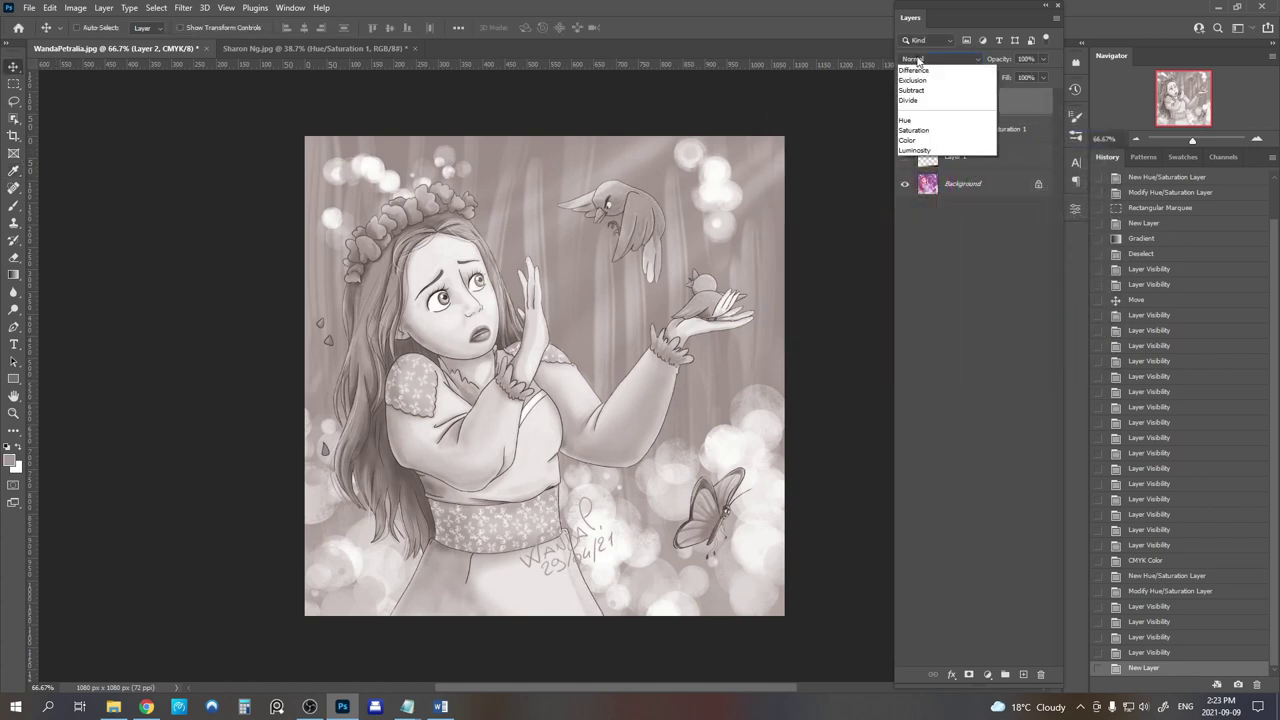
{"action": "left_click", "coordinate": [923, 117]}
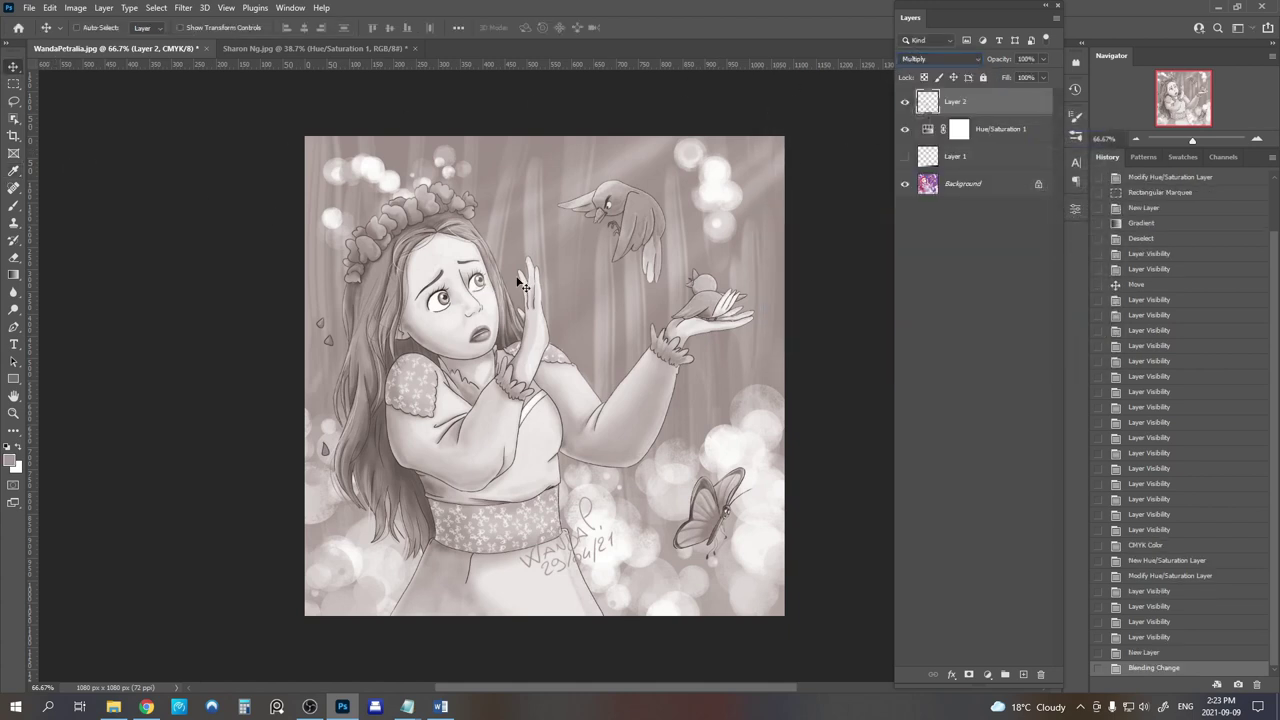
Paint over all of the girl's hair on the Multiply layer with a hard round brush to darken it.
{"action": "left_click", "coordinate": [15, 206]}
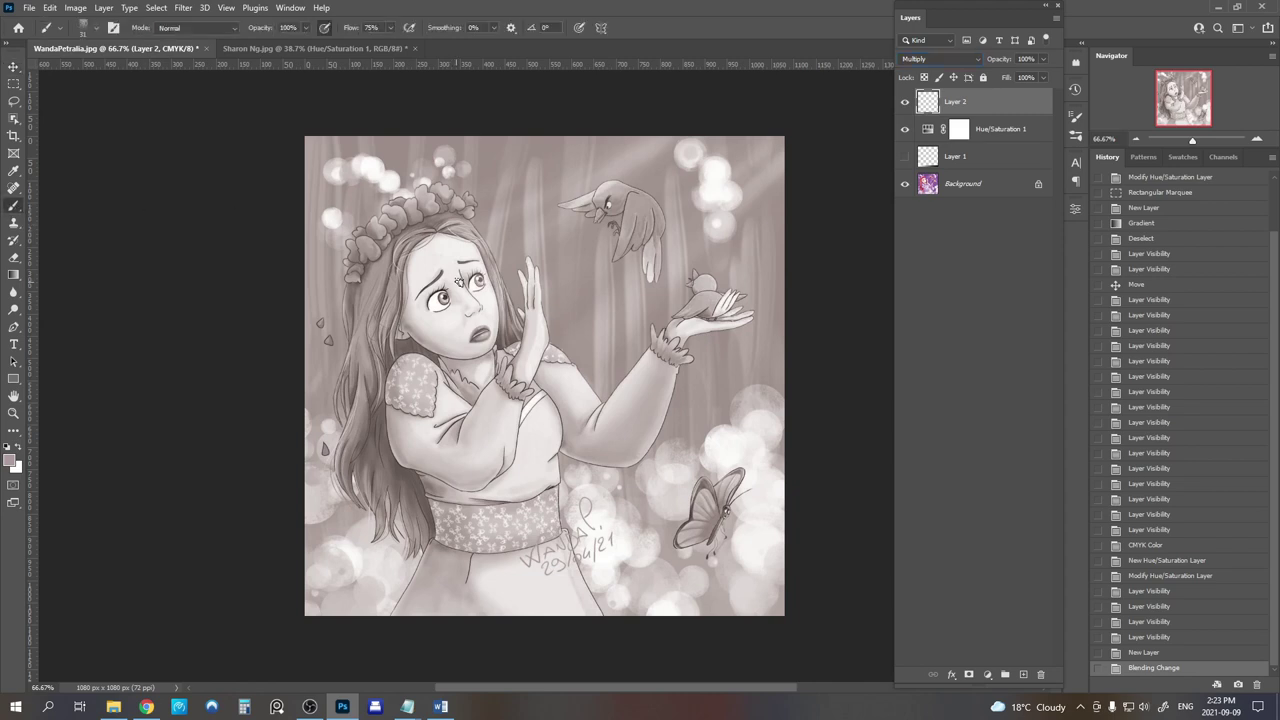
{"action": "right_click", "coordinate": [458, 283]}
{"action": "left_click", "coordinate": [570, 648]}
{"action": "left_click", "coordinate": [363, 145]}
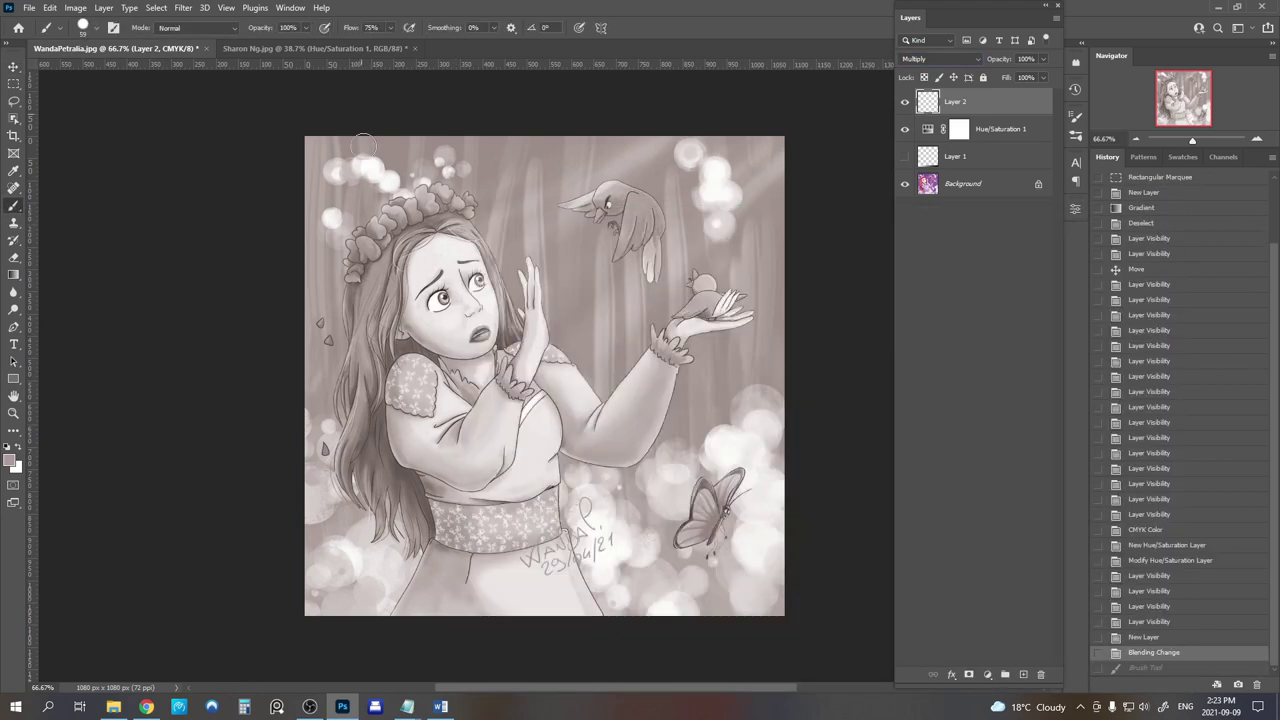
{"action": "mouse_move", "coordinate": [343, 466]}
{"action": "left_mouse_down"}
{"action": "mouse_move", "coordinate": [354, 499]}
{"action": "mouse_move", "coordinate": [355, 382]}
{"action": "left_mouse_up"}
{"action": "mouse_move", "coordinate": [352, 388]}
{"action": "left_mouse_down"}
{"action": "mouse_move", "coordinate": [364, 278]}
{"action": "mouse_move", "coordinate": [391, 306]}
{"action": "mouse_move", "coordinate": [385, 359]}
{"action": "mouse_move", "coordinate": [351, 374]}
{"action": "mouse_move", "coordinate": [411, 498]}
{"action": "left_mouse_up"}
{"action": "mouse_move", "coordinate": [408, 478]}
{"action": "left_mouse_down"}
{"action": "mouse_move", "coordinate": [420, 546]}
{"action": "mouse_move", "coordinate": [392, 545]}
{"action": "left_mouse_up"}
{"action": "left_click_drag", "start_coordinate": [388, 466], "coordinate": [368, 528]}
{"action": "mouse_move", "coordinate": [442, 232]}
{"action": "left_mouse_down"}
{"action": "mouse_move", "coordinate": [468, 226]}
{"action": "mouse_move", "coordinate": [500, 300]}
{"action": "left_mouse_up"}
{"action": "left_click_drag", "start_coordinate": [500, 300], "coordinate": [514, 338]}
Erase the excess hair shading along the edge of the face with a smaller eraser.
{"action": "key", "text": "e"}
{"action": "key", "text": "bracketleft"}
{"action": "key", "text": "bracketleft"}
{"action": "key", "text": "bracketleft"}
{"action": "key", "text": "bracketleft"}
{"action": "key", "text": "bracketleft"}
{"action": "key", "text": "bracketleft"}
{"action": "key", "text": "bracketleft"}
{"action": "key", "text": "bracketleft"}
{"action": "mouse_move", "coordinate": [480, 257]}
{"action": "left_mouse_down"}
{"action": "mouse_move", "coordinate": [490, 328]}
{"action": "mouse_move", "coordinate": [493, 300]}
{"action": "left_mouse_up"}
{"action": "left_click_drag", "start_coordinate": [486, 275], "coordinate": [492, 320]}
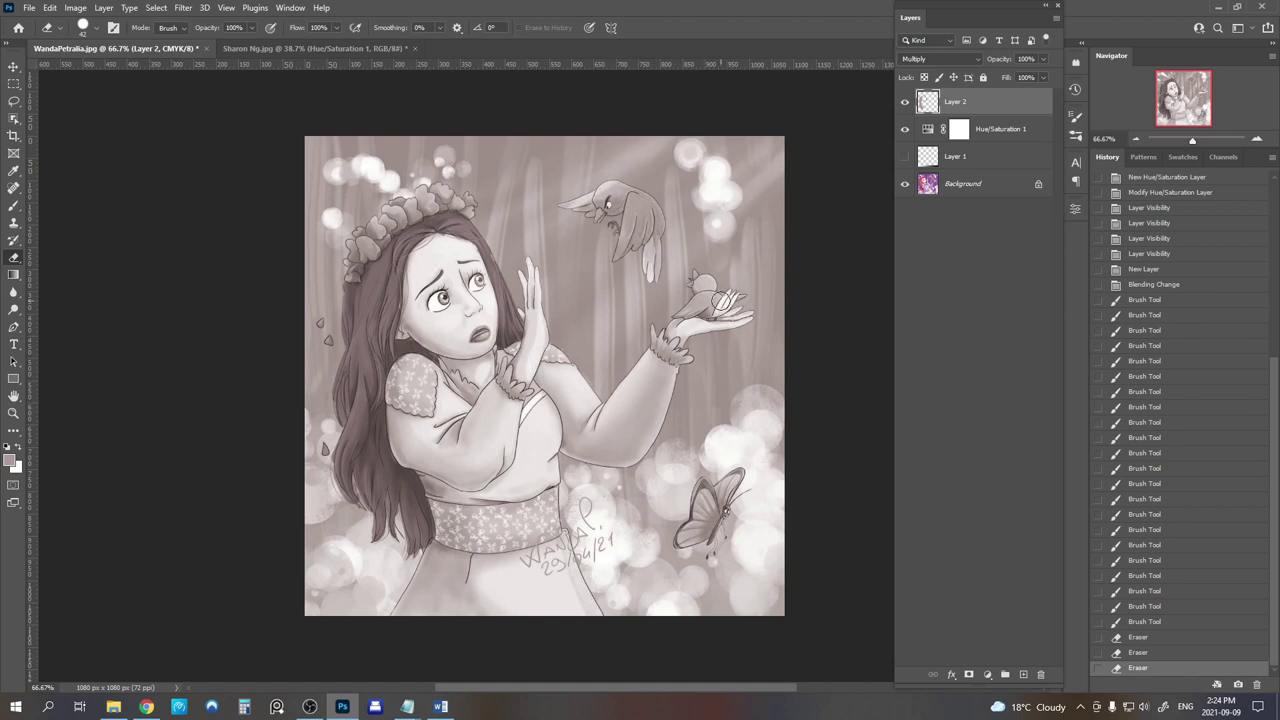
Move the Hue/Saturation layer above the hair shading layer and set the shading's lightness to -49.
{"action": "left_click_drag", "start_coordinate": [984, 131], "coordinate": [978, 111]}
{"action": "key", "text": "ctrl+u"}
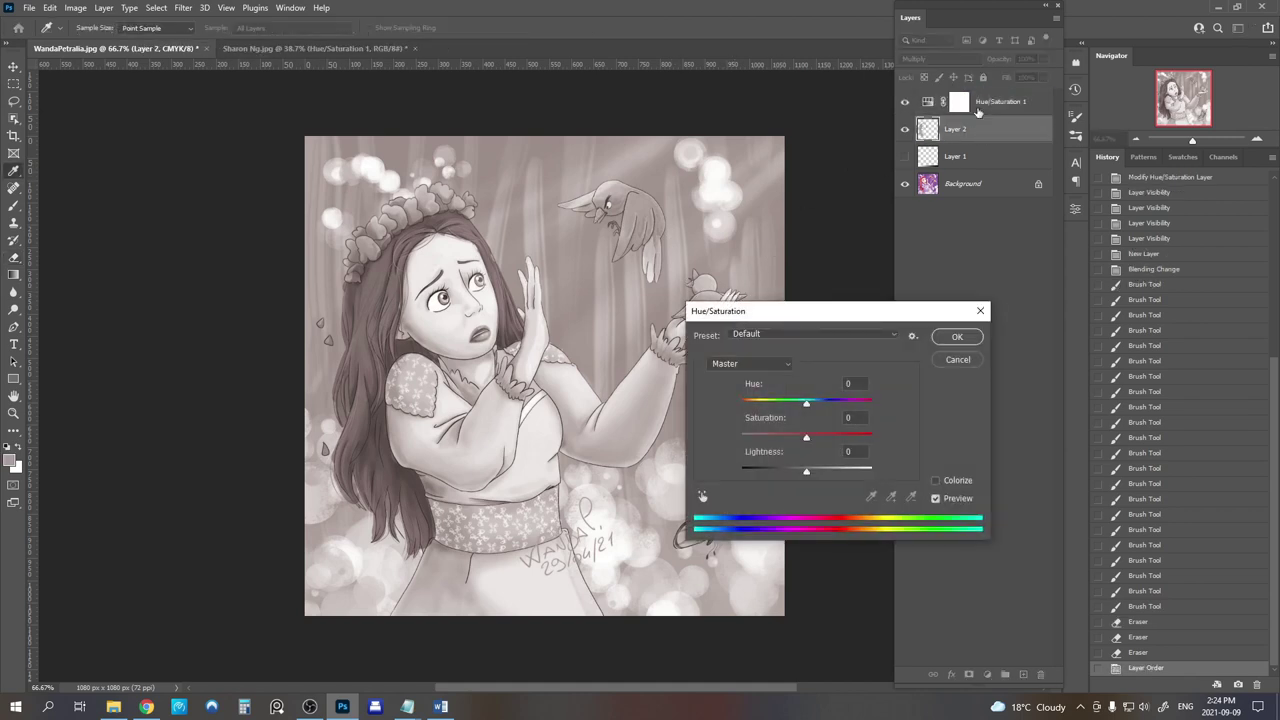
{"action": "left_click", "coordinate": [792, 471]}
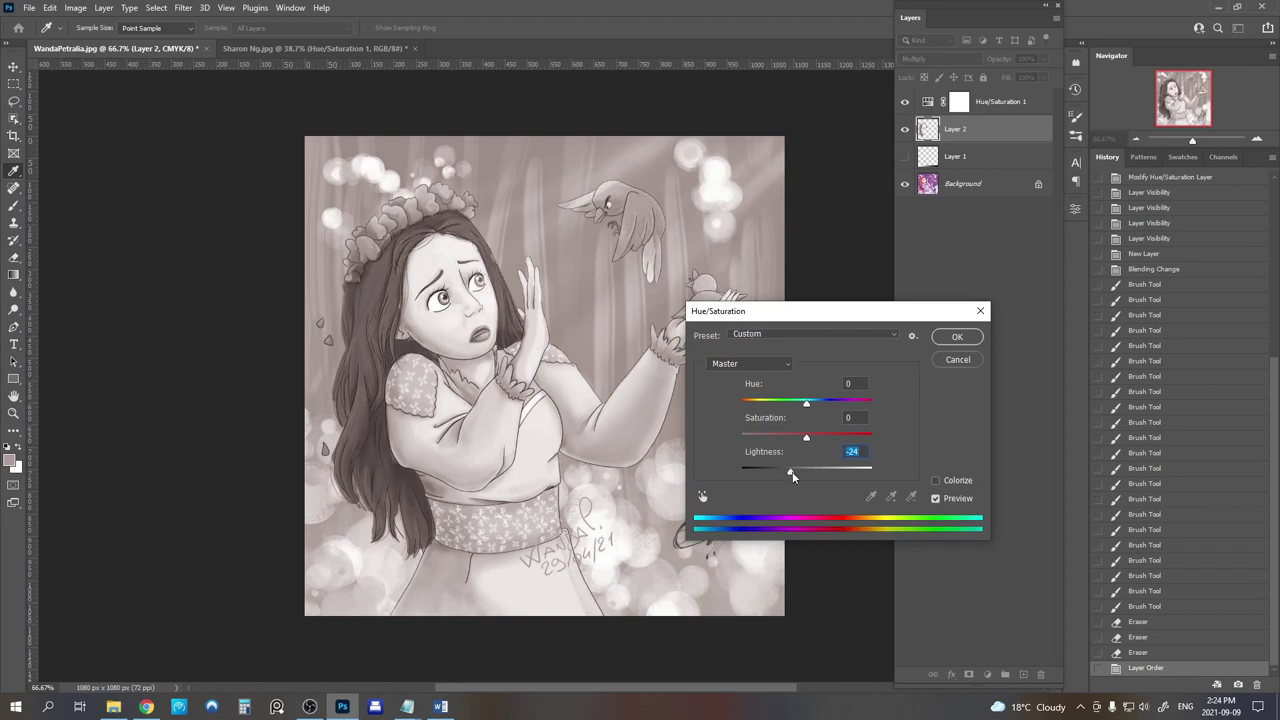
{"action": "left_click_drag", "start_coordinate": [784, 473], "coordinate": [776, 474]}
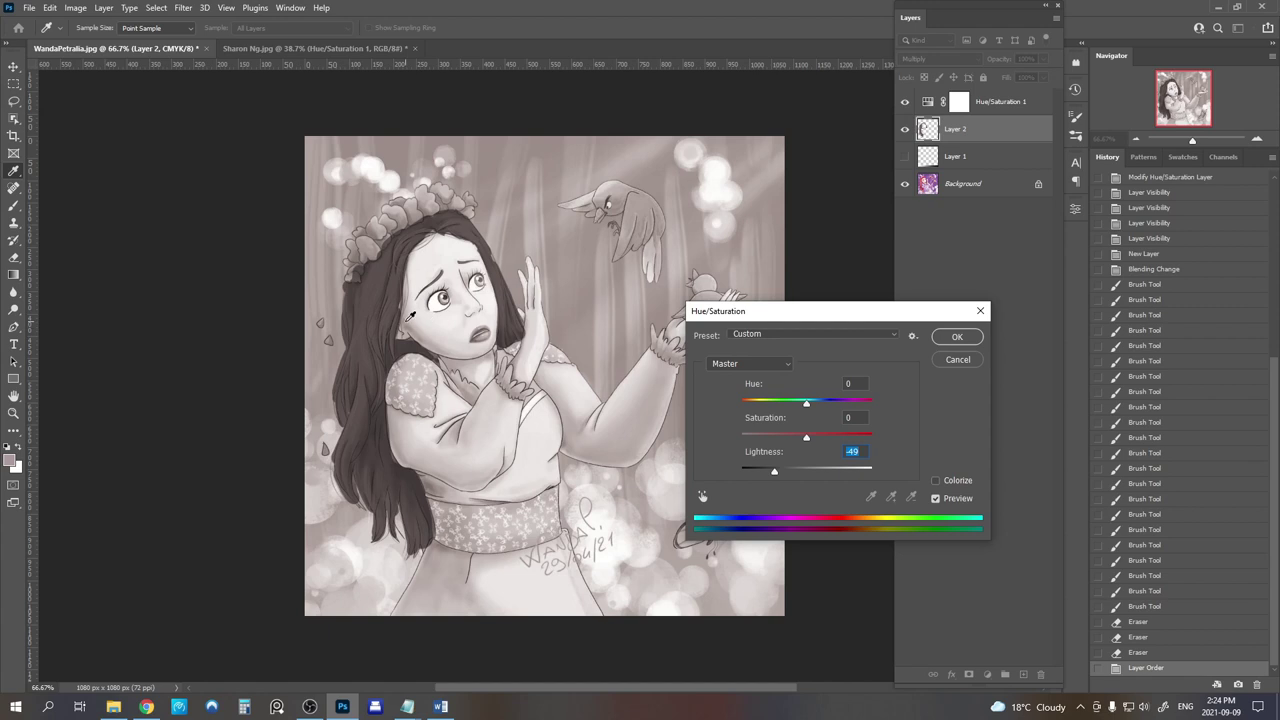
{"action": "left_click", "coordinate": [957, 340]}
Hide the greyscale Hue/Saturation layer and adjust the saturation and lightness of the hair shading layer.
{"action": "left_click", "coordinate": [905, 102]}
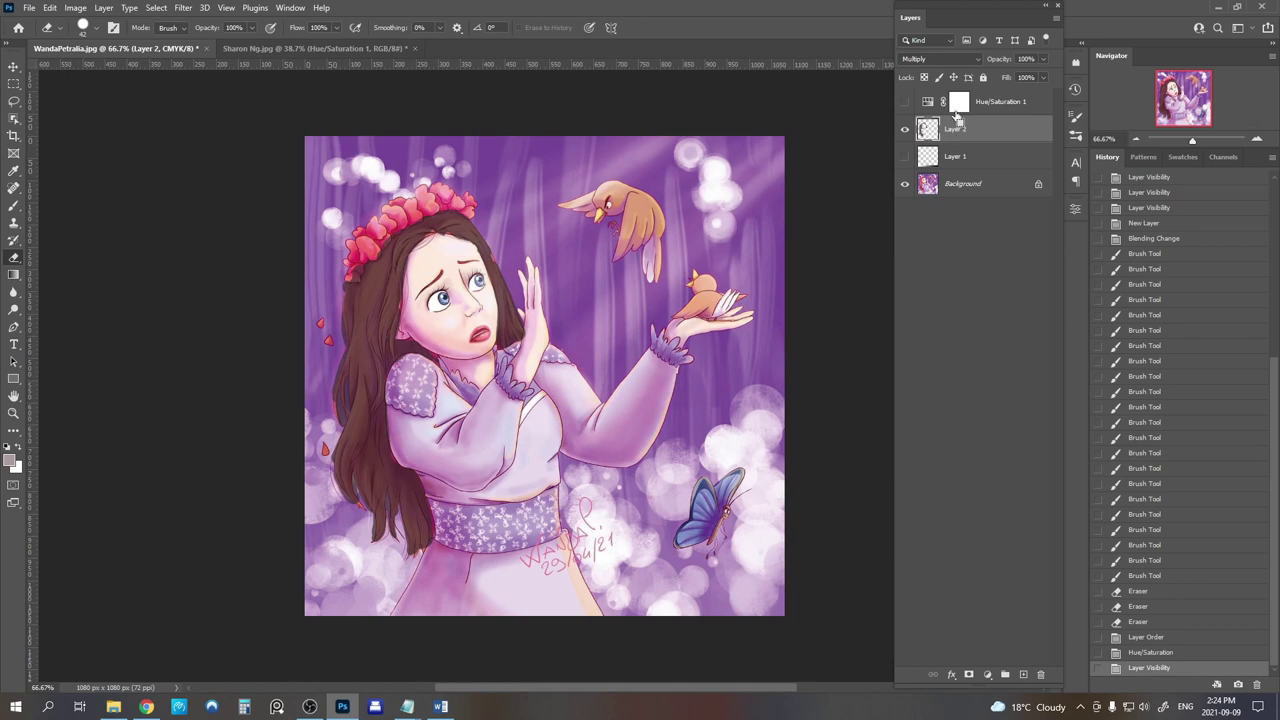
{"action": "key", "text": "ctrl+u"}
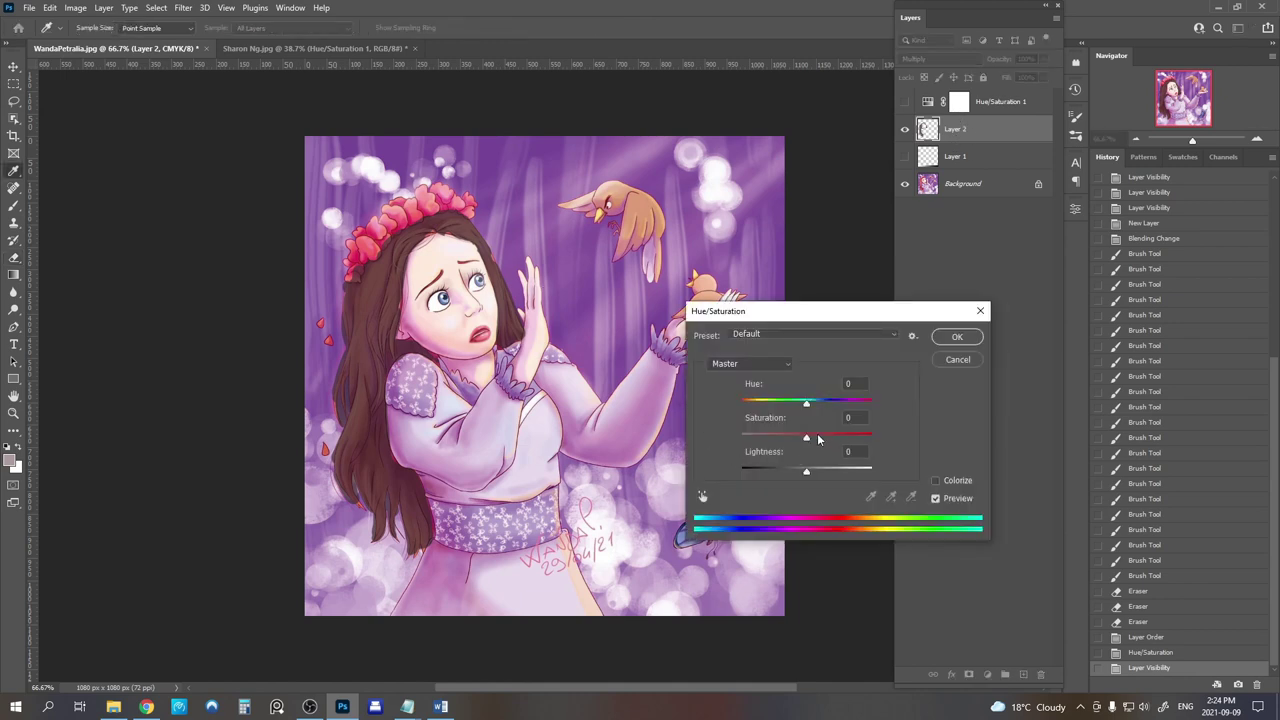
{"action": "left_click_drag", "start_coordinate": [818, 439], "coordinate": [803, 474]}
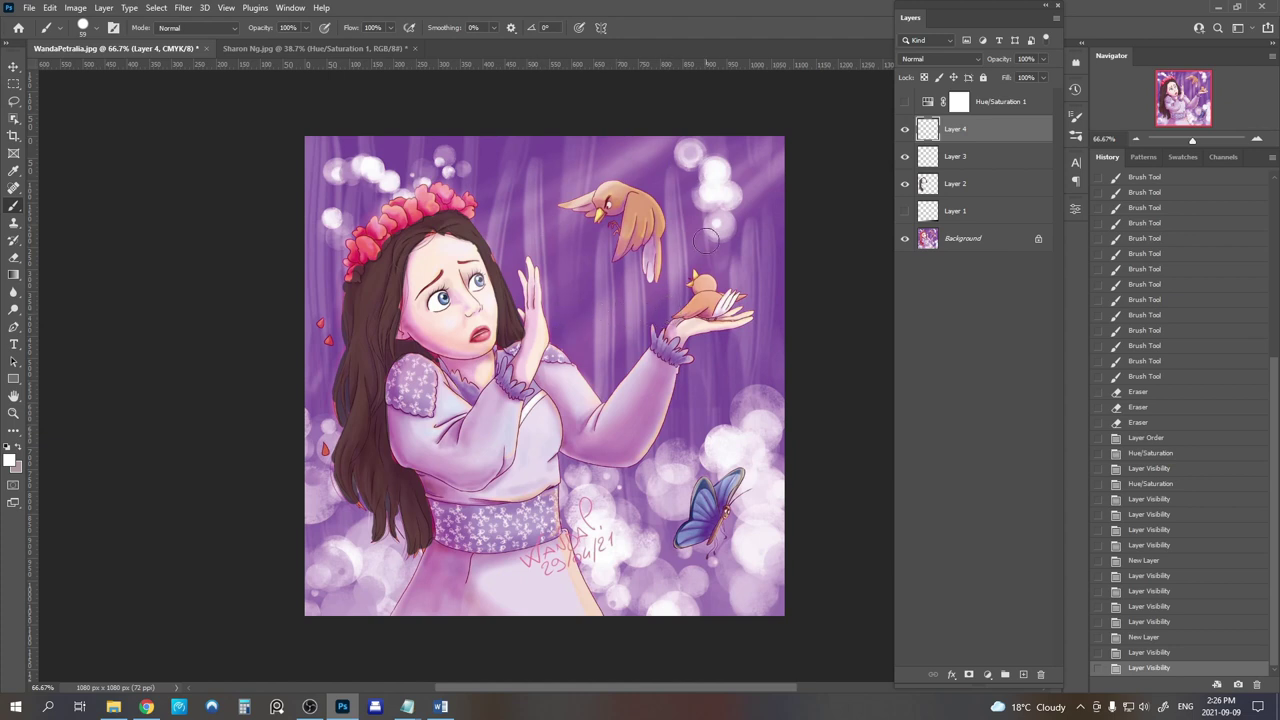
Check the image in greyscale, and paint white strokes on Layer 4 over the background around the two birds.
{"action": "left_click", "coordinate": [905, 103]}
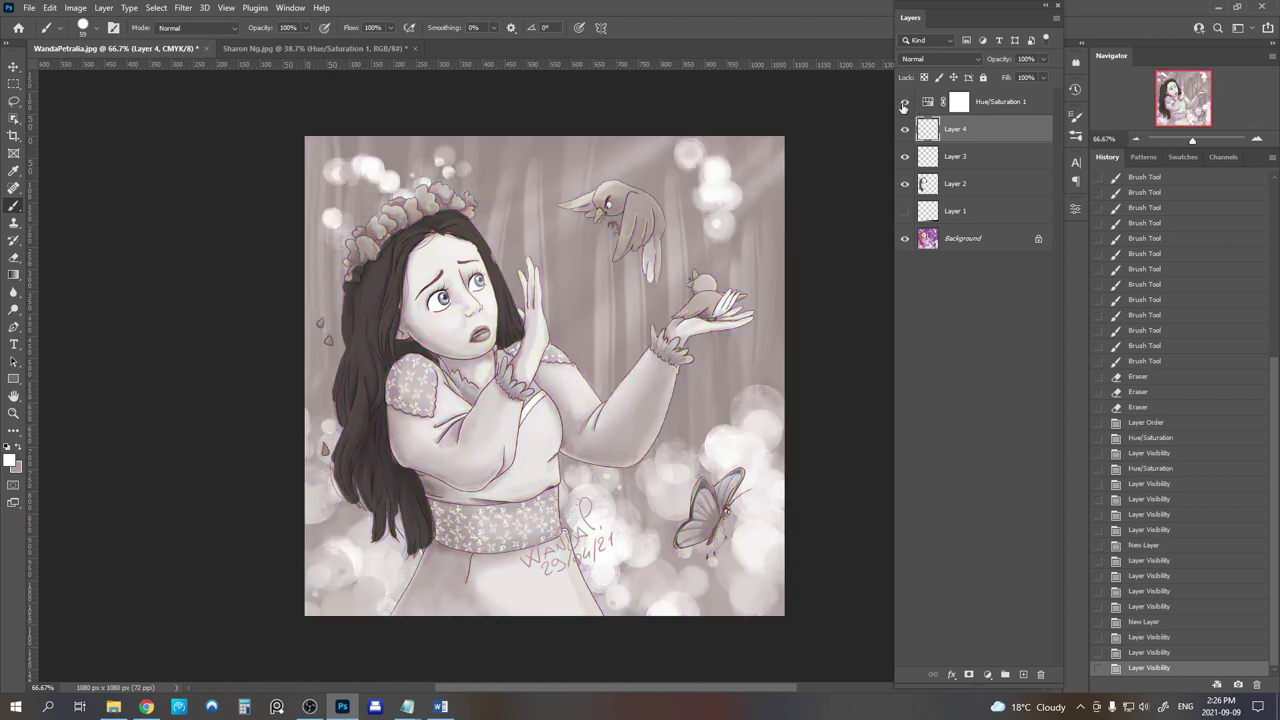
{"action": "left_click", "coordinate": [905, 103]}
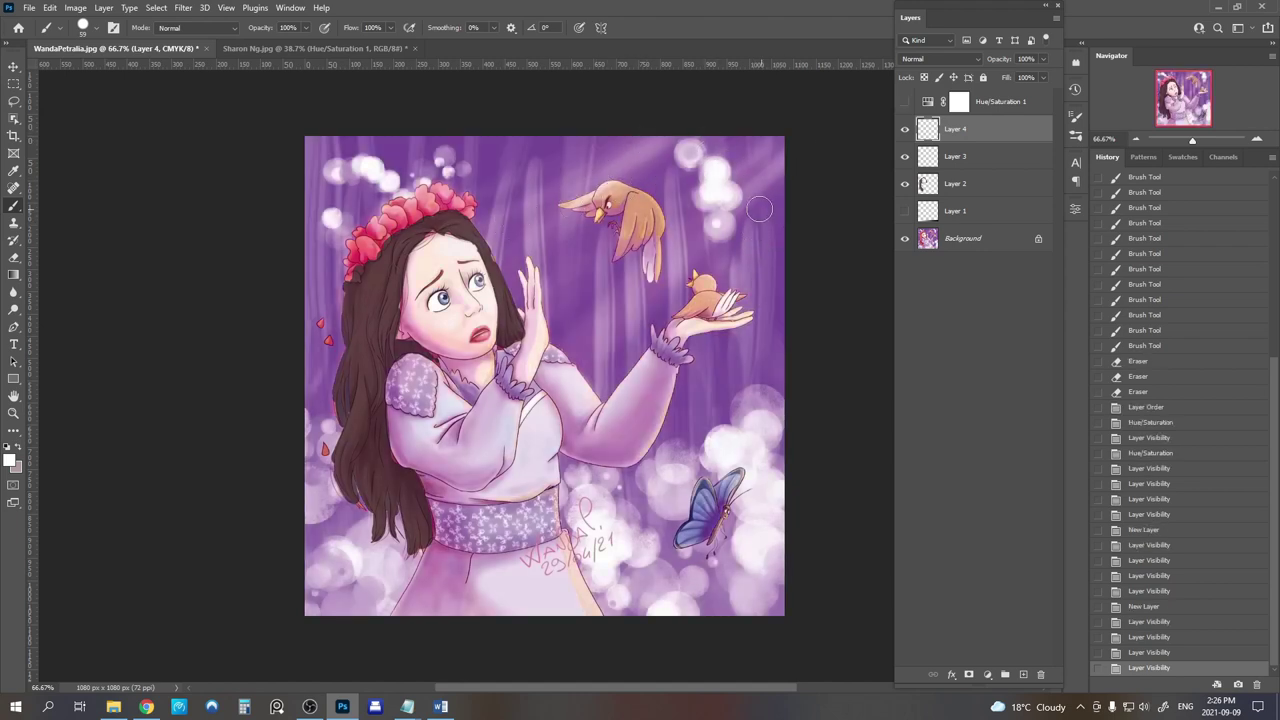
{"action": "mouse_move", "coordinate": [677, 215]}
{"action": "left_mouse_down"}
{"action": "mouse_move", "coordinate": [666, 272]}
{"action": "mouse_move", "coordinate": [687, 268]}
{"action": "left_mouse_up"}
{"action": "mouse_move", "coordinate": [687, 268]}
{"action": "left_mouse_down"}
{"action": "mouse_move", "coordinate": [702, 242]}
{"action": "mouse_move", "coordinate": [716, 284]}
{"action": "mouse_move", "coordinate": [770, 293]}
{"action": "mouse_move", "coordinate": [764, 256]}
{"action": "mouse_move", "coordinate": [737, 271]}
{"action": "mouse_move", "coordinate": [728, 255]}
{"action": "mouse_move", "coordinate": [752, 260]}
{"action": "mouse_move", "coordinate": [800, 232]}
{"action": "mouse_move", "coordinate": [782, 155]}
{"action": "mouse_move", "coordinate": [699, 190]}
{"action": "left_mouse_up"}
{"action": "mouse_move", "coordinate": [585, 187]}
{"action": "left_mouse_down"}
{"action": "mouse_move", "coordinate": [641, 179]}
{"action": "mouse_move", "coordinate": [699, 207]}
{"action": "mouse_move", "coordinate": [604, 138]}
{"action": "mouse_move", "coordinate": [598, 170]}
{"action": "mouse_move", "coordinate": [650, 162]}
{"action": "mouse_move", "coordinate": [551, 207]}
{"action": "mouse_move", "coordinate": [600, 238]}
{"action": "left_mouse_up"}
{"action": "mouse_move", "coordinate": [610, 234]}
{"action": "left_mouse_down"}
{"action": "mouse_move", "coordinate": [566, 256]}
{"action": "mouse_move", "coordinate": [556, 280]}
{"action": "left_mouse_up"}
{"action": "left_click_drag", "start_coordinate": [632, 258], "coordinate": [580, 323]}
{"action": "left_click_drag", "start_coordinate": [650, 284], "coordinate": [613, 313]}
{"action": "left_click_drag", "start_coordinate": [565, 134], "coordinate": [521, 144]}
{"action": "mouse_move", "coordinate": [672, 290]}
{"action": "left_mouse_down"}
{"action": "mouse_move", "coordinate": [660, 323]}
{"action": "mouse_move", "coordinate": [755, 305]}
{"action": "mouse_move", "coordinate": [745, 345]}
{"action": "left_mouse_up"}
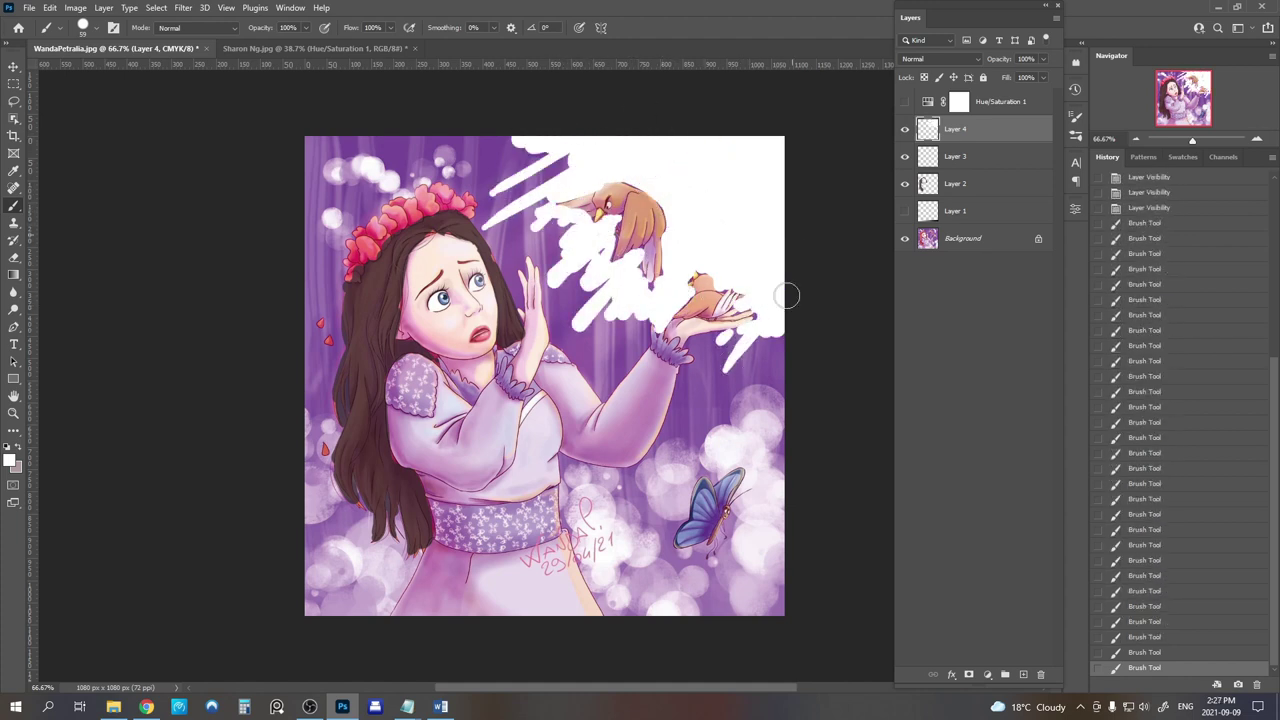
Set the white background strokes layer to Soft Light blending and duplicate the layer.
{"action": "left_click", "coordinate": [940, 59]}
{"action": "left_click", "coordinate": [911, 231]}
{"action": "right_click", "coordinate": [971, 131]}
{"action": "left_click", "coordinate": [1014, 194]}
Set the duplicated white strokes layer to Overlay blending and its opacity to 63%.
{"action": "left_click", "coordinate": [940, 59]}
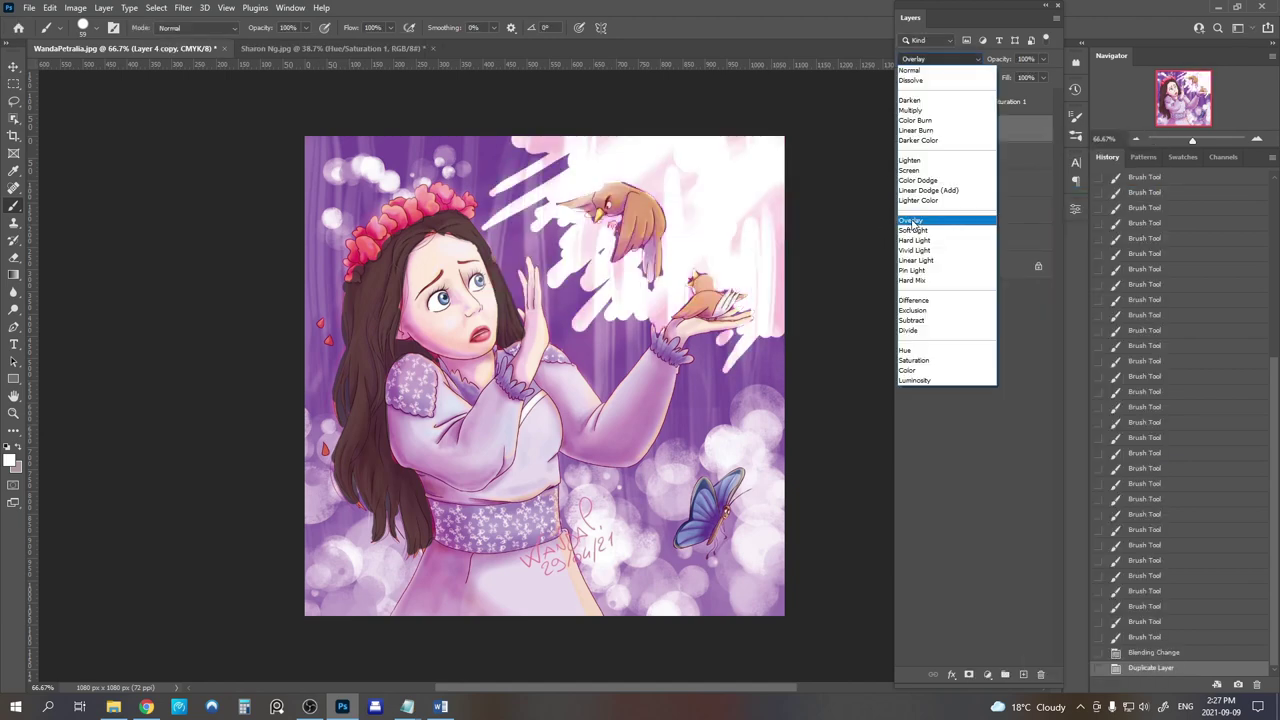
{"action": "left_click", "coordinate": [912, 221]}
{"action": "left_click", "coordinate": [1043, 59]}
{"action": "left_click_drag", "start_coordinate": [1046, 75], "coordinate": [1022, 76]}
Add a layer mask to Layer 4 copy and apply a radial black-to-white gradient to it.
{"action": "left_click", "coordinate": [969, 675]}
{"action": "left_click", "coordinate": [13, 274]}
{"action": "left_click", "coordinate": [151, 28]}
{"action": "left_click_drag", "start_coordinate": [400, 300], "coordinate": [600, 300]}
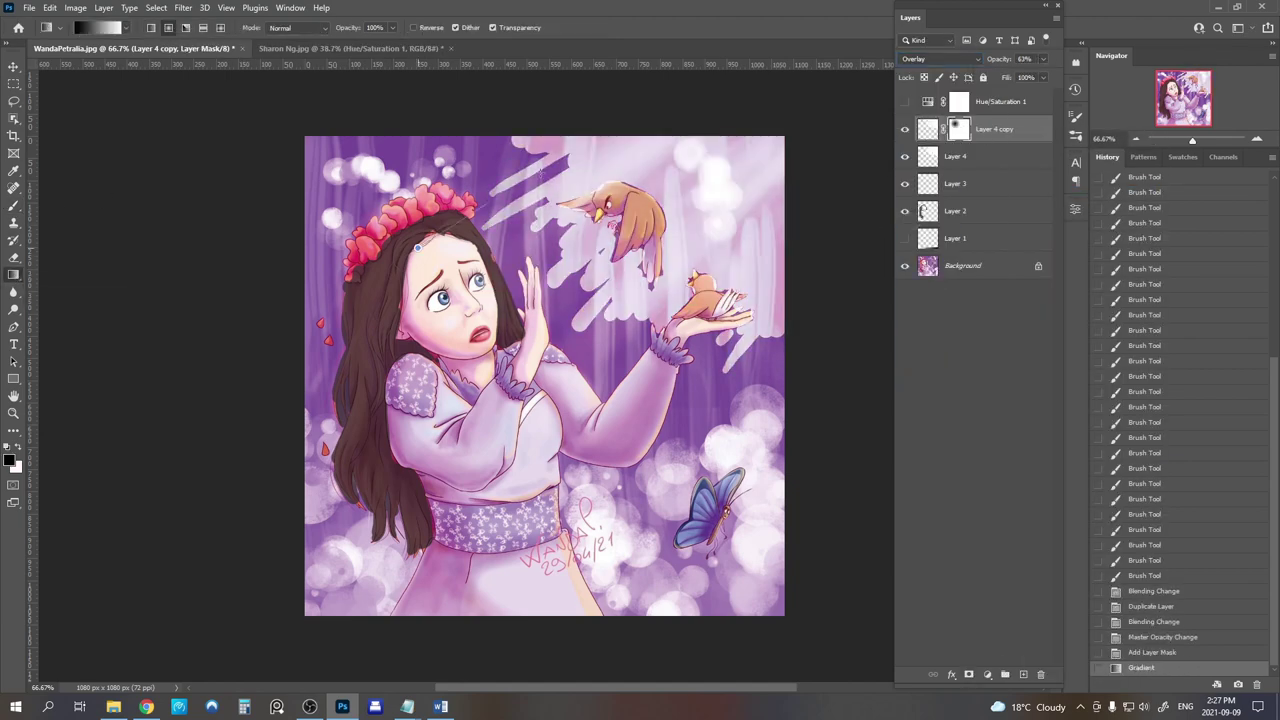
{"action": "left_click", "coordinate": [168, 28]}
{"action": "left_click_drag", "start_coordinate": [550, 368], "coordinate": [665, 368]}
Redraw the radial gradient on the Layer 4 copy mask around the area between the face and the birds.
{"action": "left_click", "coordinate": [61, 29]}
{"action": "left_click", "coordinate": [61, 29]}
{"action": "left_click", "coordinate": [325, 29]}
{"action": "left_click", "coordinate": [325, 29]}
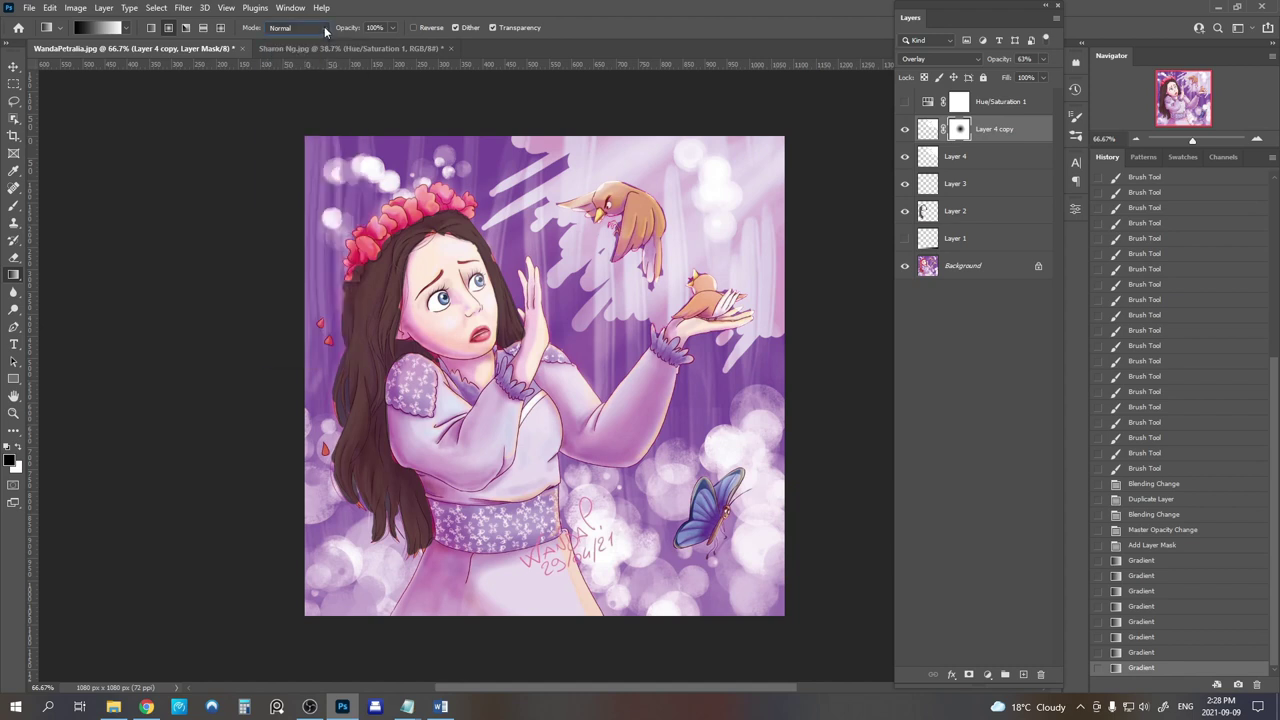
{"action": "left_click_drag", "start_coordinate": [545, 350], "coordinate": [640, 350]}
{"action": "left_click_drag", "start_coordinate": [610, 300], "coordinate": [690, 330]}
{"action": "left_click_drag", "start_coordinate": [435, 240], "coordinate": [530, 290]}
Switch to a black-to-transparent gradient and mask out the strokes diagonally across the background around the birds.
{"action": "left_click", "coordinate": [127, 28]}
{"action": "left_click", "coordinate": [32, 52]}
{"action": "left_click", "coordinate": [71, 74]}
{"action": "mouse_move", "coordinate": [520, 220]}
{"action": "left_mouse_down"}
{"action": "mouse_move", "coordinate": [606, 135]}
{"action": "mouse_move", "coordinate": [680, 240]}
{"action": "left_mouse_up"}
{"action": "left_click", "coordinate": [1172, 468]}
{"action": "left_click_drag", "start_coordinate": [510, 195], "coordinate": [545, 220]}
{"action": "left_click_drag", "start_coordinate": [628, 300], "coordinate": [680, 328]}
{"action": "left_click_drag", "start_coordinate": [740, 350], "coordinate": [762, 370]}
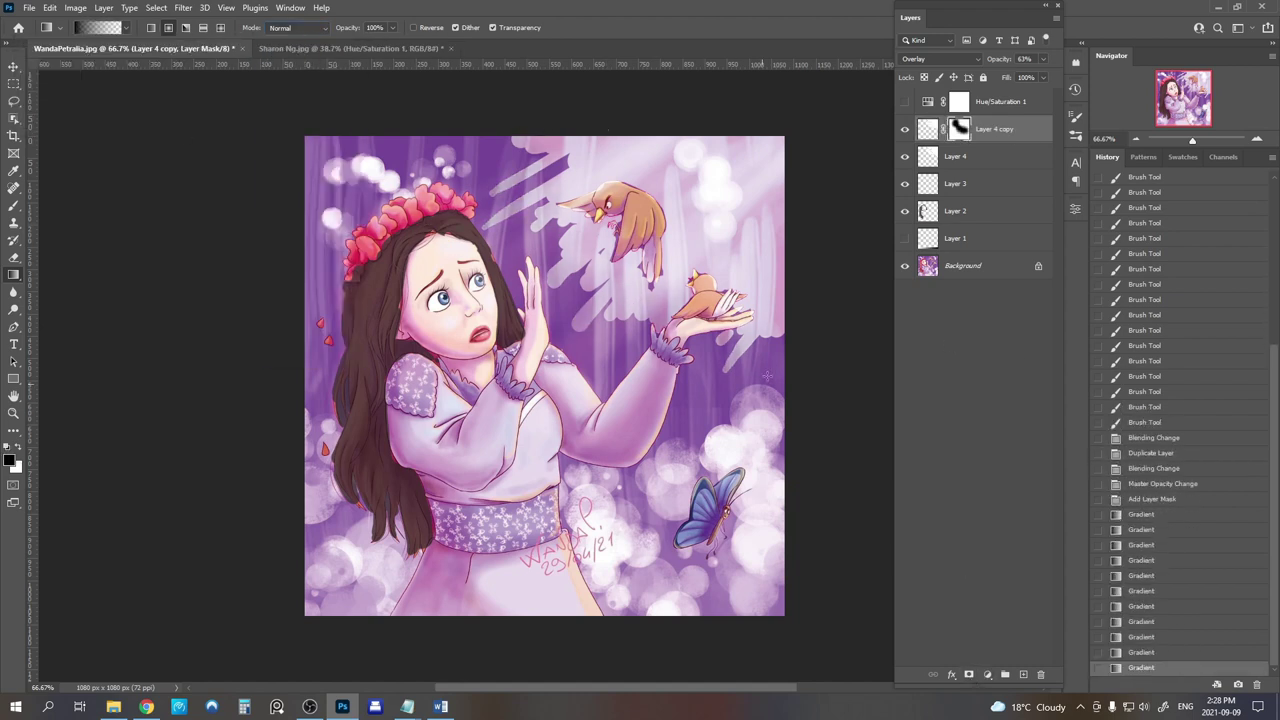
{"action": "left_click_drag", "start_coordinate": [665, 298], "coordinate": [720, 340]}
{"action": "left_click_drag", "start_coordinate": [535, 205], "coordinate": [515, 178]}
{"action": "left_click", "coordinate": [928, 129]}
{"action": "left_click", "coordinate": [183, 8]}
{"action": "mouse_move", "coordinate": [191, 178]}
{"action": "left_click", "coordinate": [380, 231]}
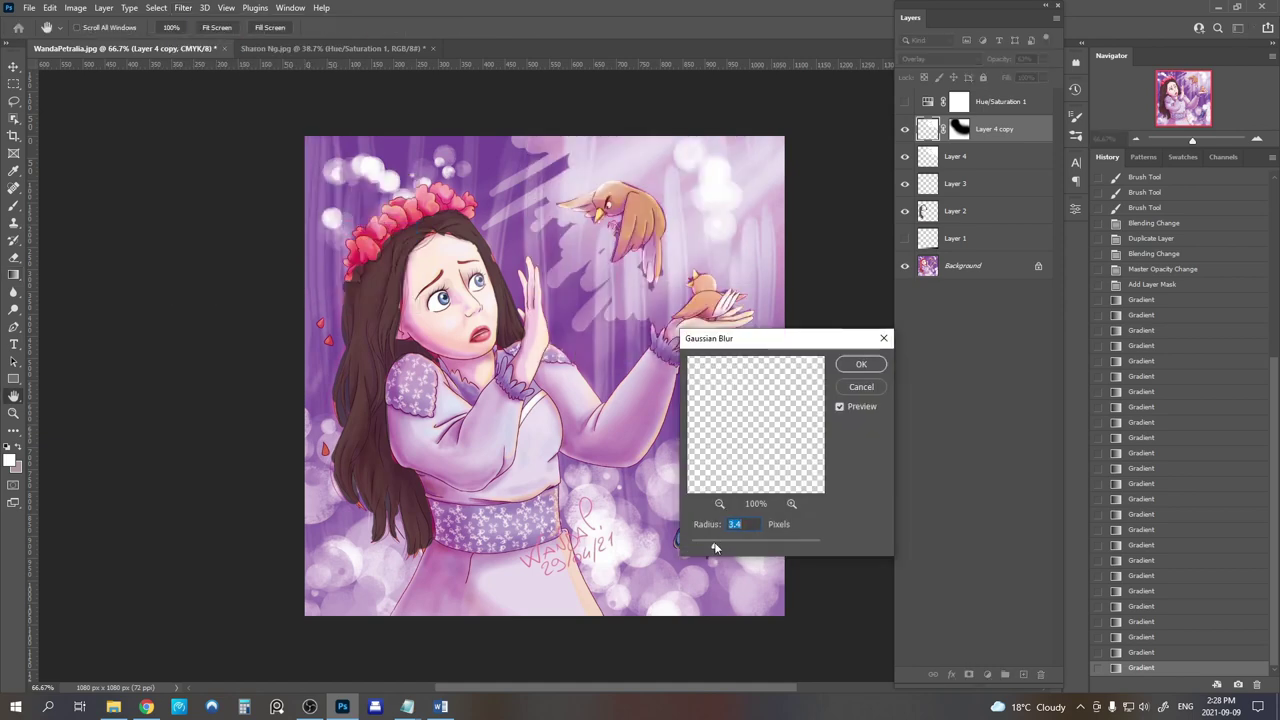
{"action": "left_click", "coordinate": [858, 389]}
Apply a Gaussian Blur with a radius of about 6.6 pixels to the strokes on Layer 4.
{"action": "left_click", "coordinate": [183, 7]}
{"action": "left_click", "coordinate": [380, 231]}
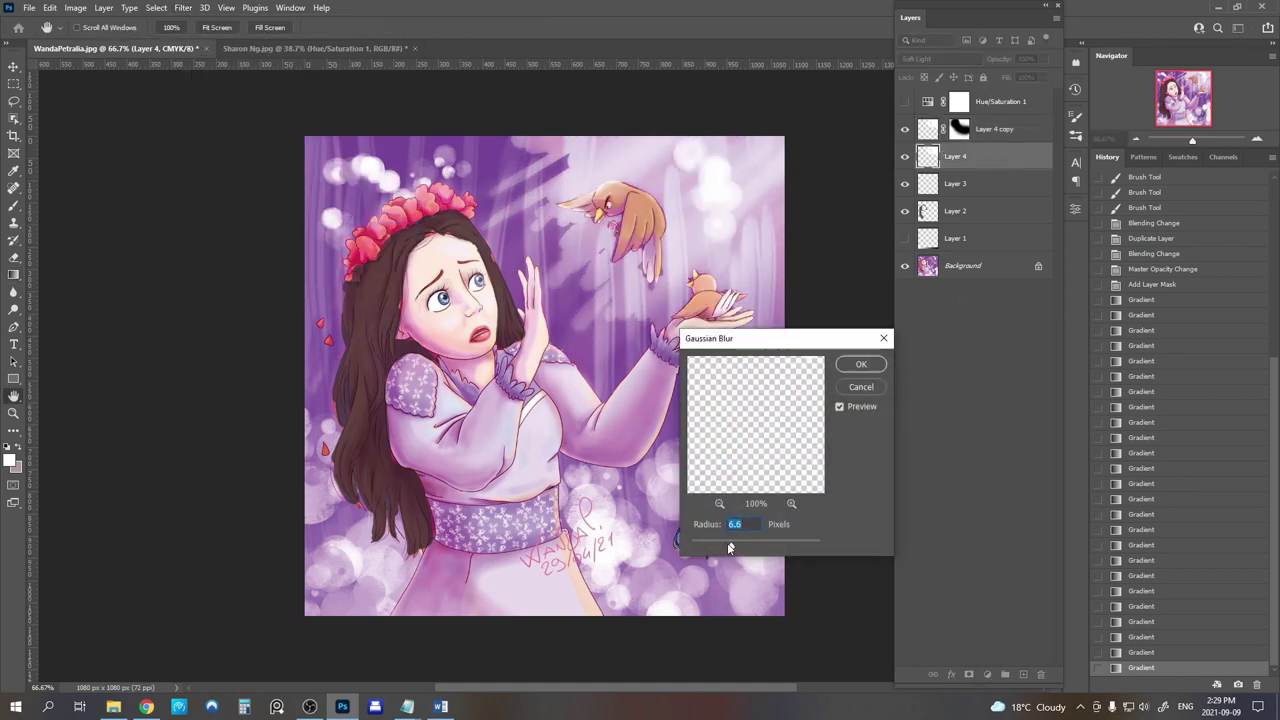
{"action": "left_click", "coordinate": [861, 364]}
Add two new layers with white-to-transparent radial gradients over the image's upper-right area, setting the upper layer to Soft Light at 48% opacity.
{"action": "left_click", "coordinate": [1023, 675]}
{"action": "left_click_drag", "start_coordinate": [797, 109], "coordinate": [500, 400]}
{"action": "left_click", "coordinate": [1023, 675]}
{"action": "left_click", "coordinate": [940, 59]}
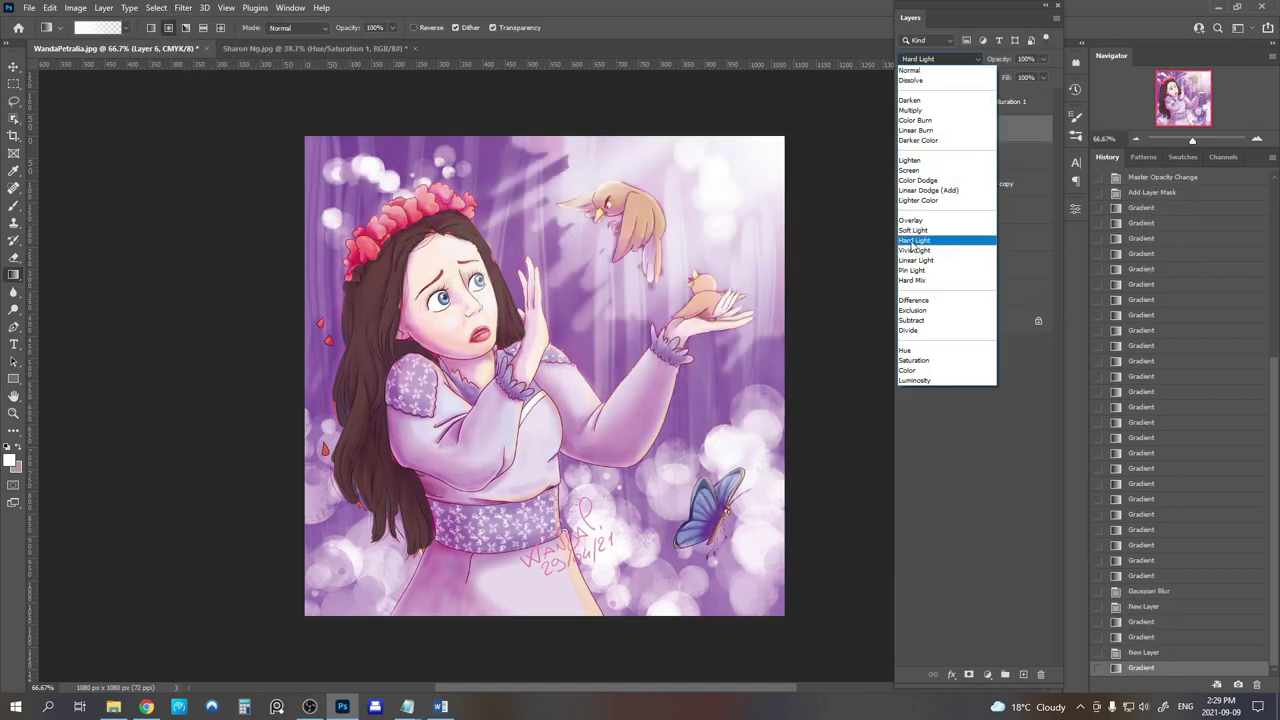
{"action": "left_click", "coordinate": [918, 230]}
{"action": "left_click_drag", "start_coordinate": [1043, 60], "coordinate": [1011, 77]}
Check the values in greyscale, and erase the white gradient on Layer 6 where it covers the two birds.
{"action": "left_click", "coordinate": [905, 102]}
{"action": "left_click", "coordinate": [905, 102]}
{"action": "key", "text": "e"}
{"action": "left_click_drag", "start_coordinate": [600, 202], "coordinate": [650, 262]}
{"action": "mouse_move", "coordinate": [694, 300]}
{"action": "left_mouse_down"}
{"action": "mouse_move", "coordinate": [708, 284]}
{"action": "mouse_move", "coordinate": [730, 298]}
{"action": "left_mouse_up"}
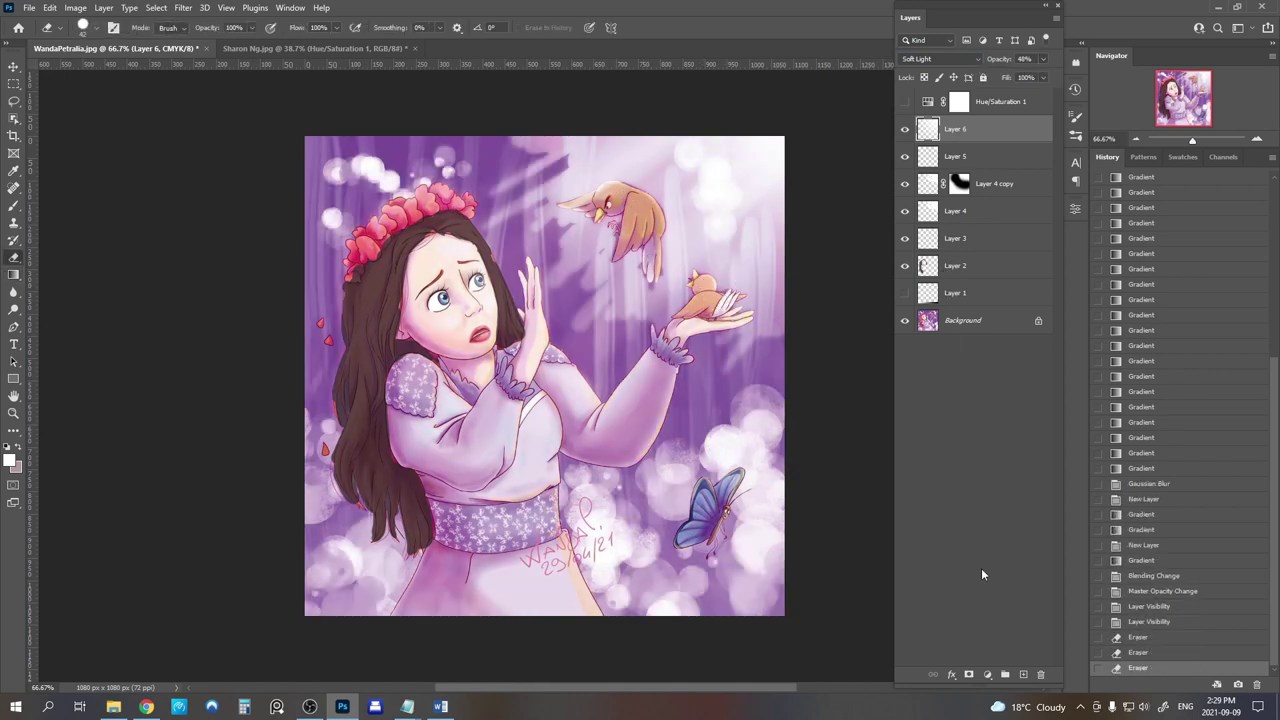
Create a new layer, start painting the flying bird with the mauve secondary colour, and set the layer to Multiply.
{"action": "left_click", "coordinate": [1023, 675]}
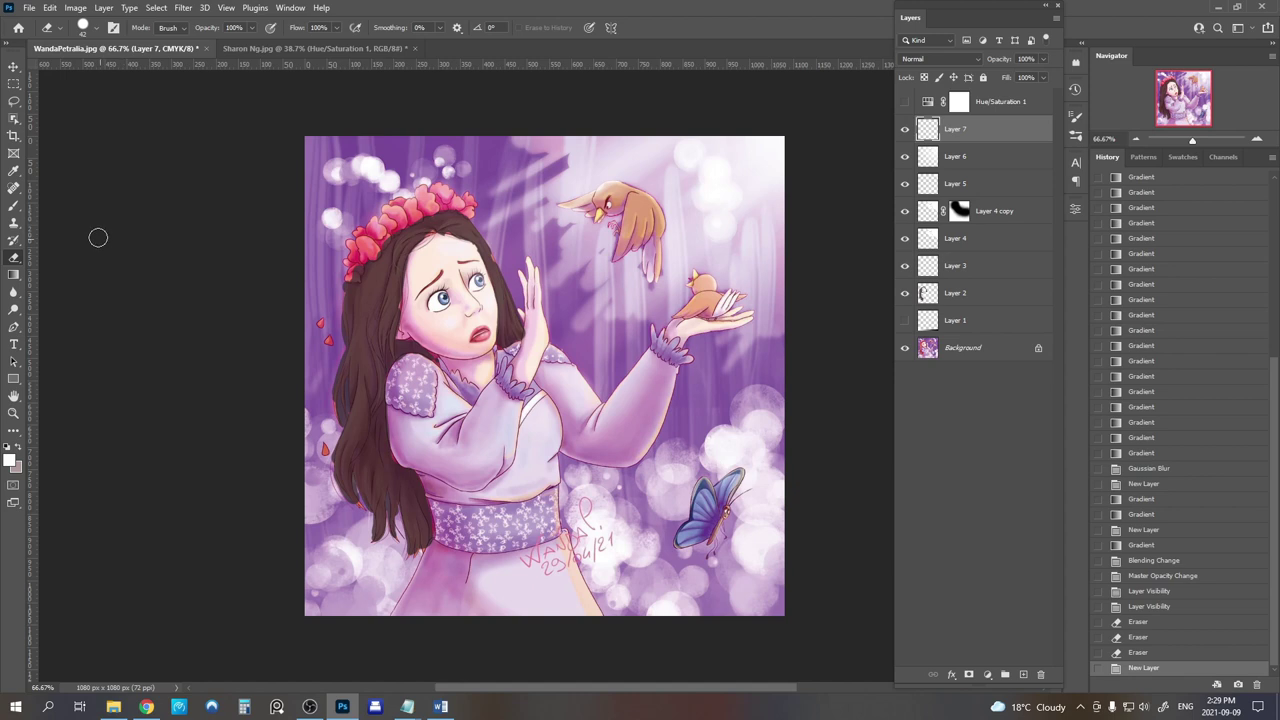
{"action": "left_click", "coordinate": [13, 205]}
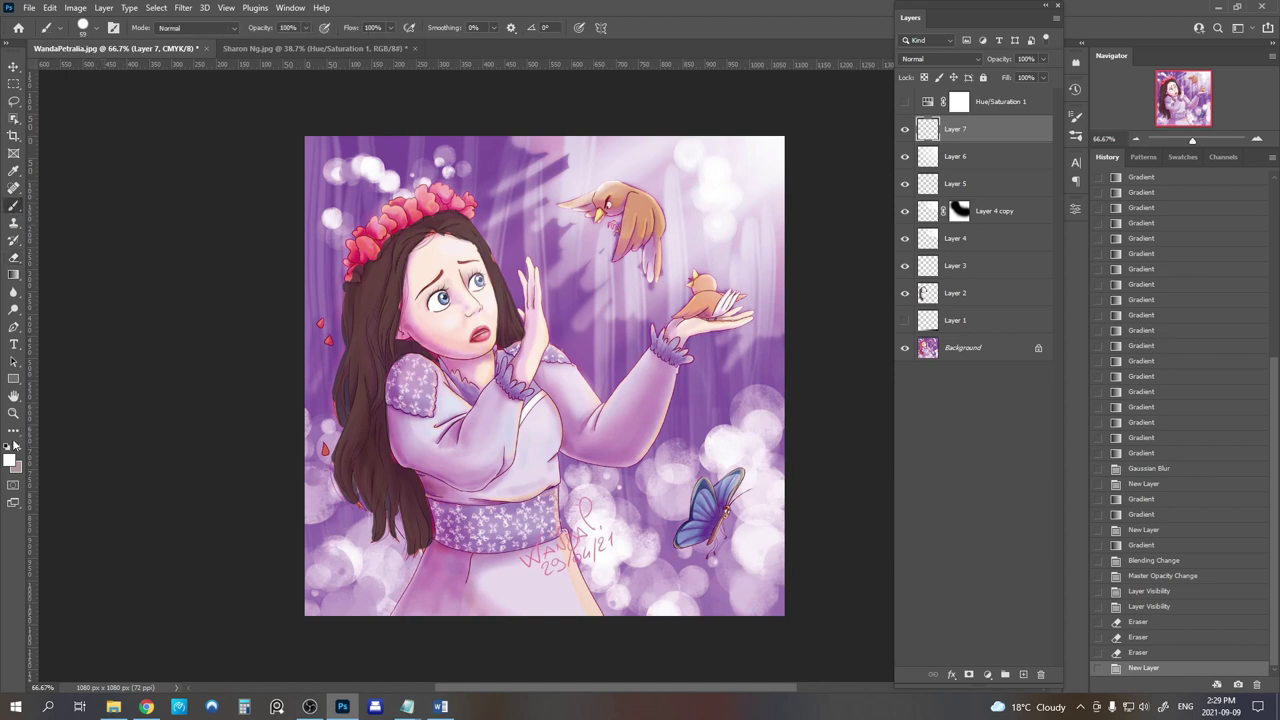
{"action": "left_click", "coordinate": [18, 447]}
{"action": "mouse_move", "coordinate": [564, 208]}
{"action": "left_mouse_down"}
{"action": "mouse_move", "coordinate": [604, 203]}
{"action": "mouse_move", "coordinate": [592, 192]}
{"action": "mouse_move", "coordinate": [595, 216]}
{"action": "mouse_move", "coordinate": [595, 205]}
{"action": "mouse_move", "coordinate": [636, 207]}
{"action": "mouse_move", "coordinate": [622, 234]}
{"action": "left_mouse_up"}
{"action": "left_click", "coordinate": [940, 59]}
{"action": "left_click", "coordinate": [925, 97]}
Paint darker shading over the flying bird's body and wings and over the small bird on the hand.
{"action": "left_click_drag", "start_coordinate": [618, 228], "coordinate": [621, 242]}
{"action": "left_click_drag", "start_coordinate": [620, 234], "coordinate": [621, 246]}
{"action": "mouse_move", "coordinate": [619, 238]}
{"action": "left_mouse_down"}
{"action": "mouse_move", "coordinate": [620, 250]}
{"action": "mouse_move", "coordinate": [636, 196]}
{"action": "mouse_move", "coordinate": [655, 268]}
{"action": "left_mouse_up"}
{"action": "left_click_drag", "start_coordinate": [652, 205], "coordinate": [660, 236]}
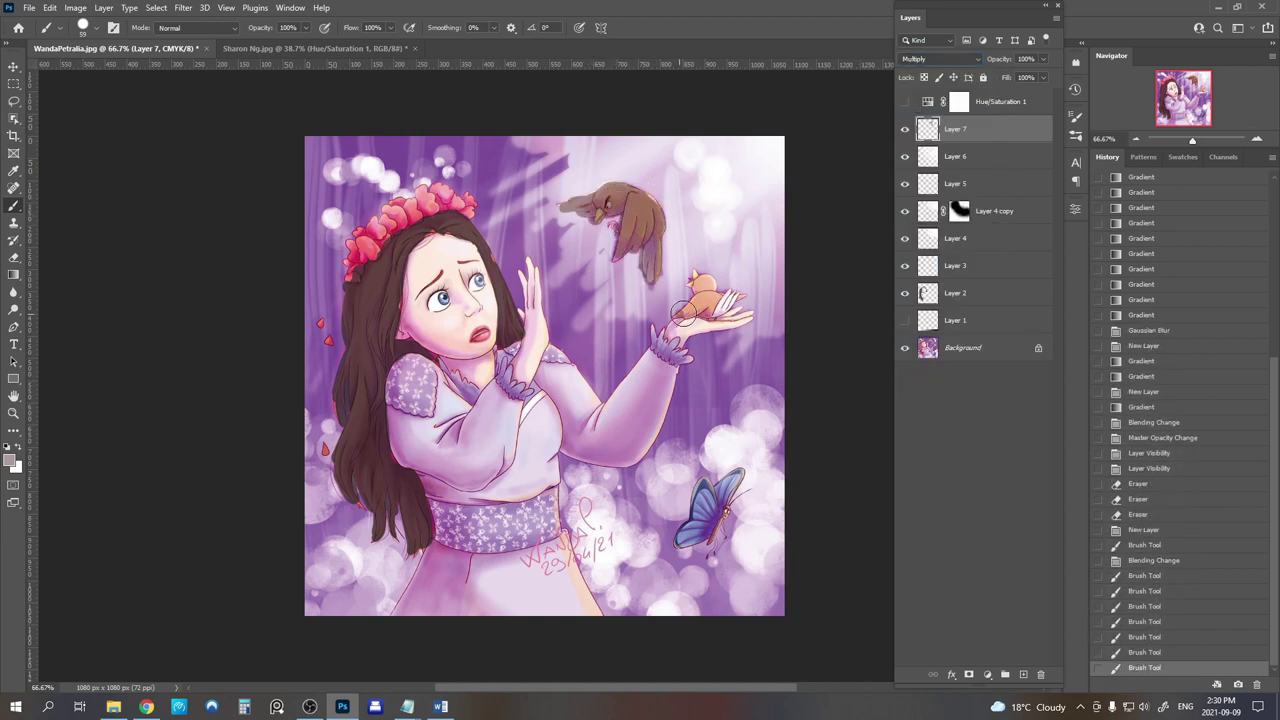
{"action": "left_click_drag", "start_coordinate": [709, 295], "coordinate": [722, 307]}
{"action": "left_click_drag", "start_coordinate": [728, 307], "coordinate": [740, 296]}
Increase the saturation of the bird shading on Layer 7 with Hue/Saturation.
{"action": "key", "text": "ctrl+u"}
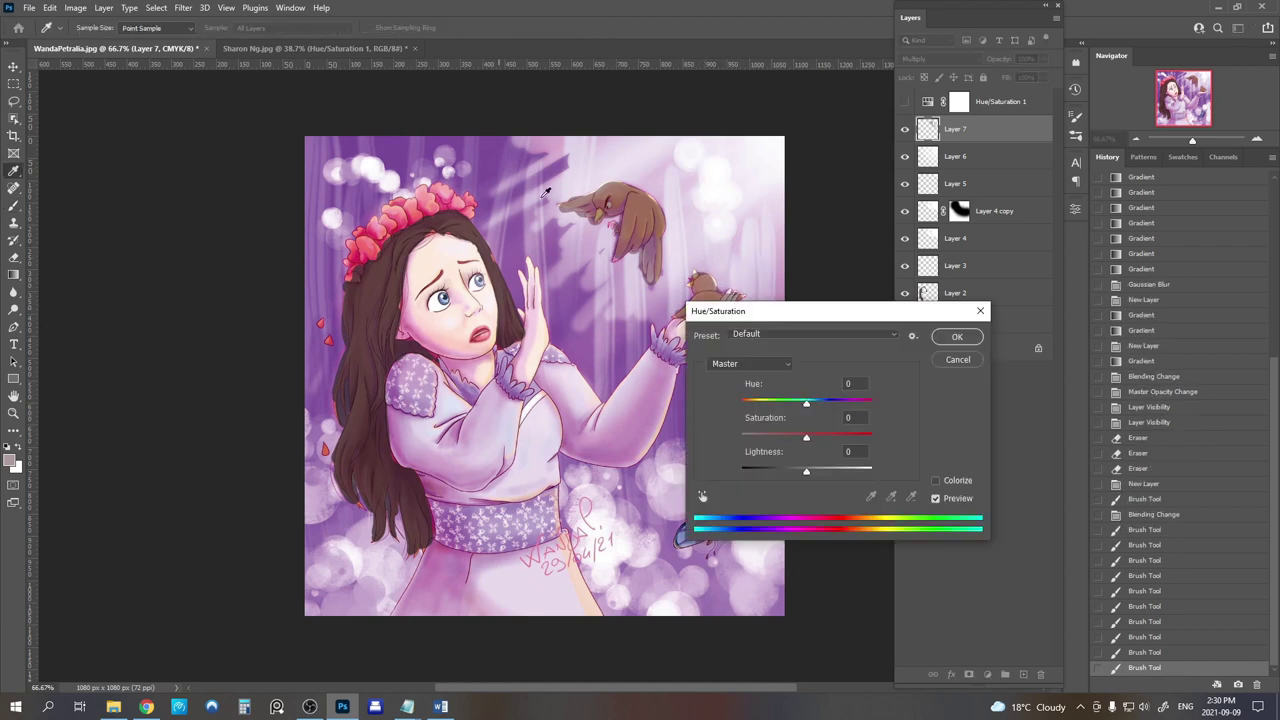
{"action": "mouse_move", "coordinate": [807, 437]}
{"action": "left_mouse_down"}
{"action": "mouse_move", "coordinate": [868, 437]}
{"action": "mouse_move", "coordinate": [838, 437]}
{"action": "left_mouse_up"}
{"action": "left_click", "coordinate": [957, 337]}
Set the bird shading layer's opacity to 73% and check the image's values in greyscale.
{"action": "left_click", "coordinate": [1043, 60]}
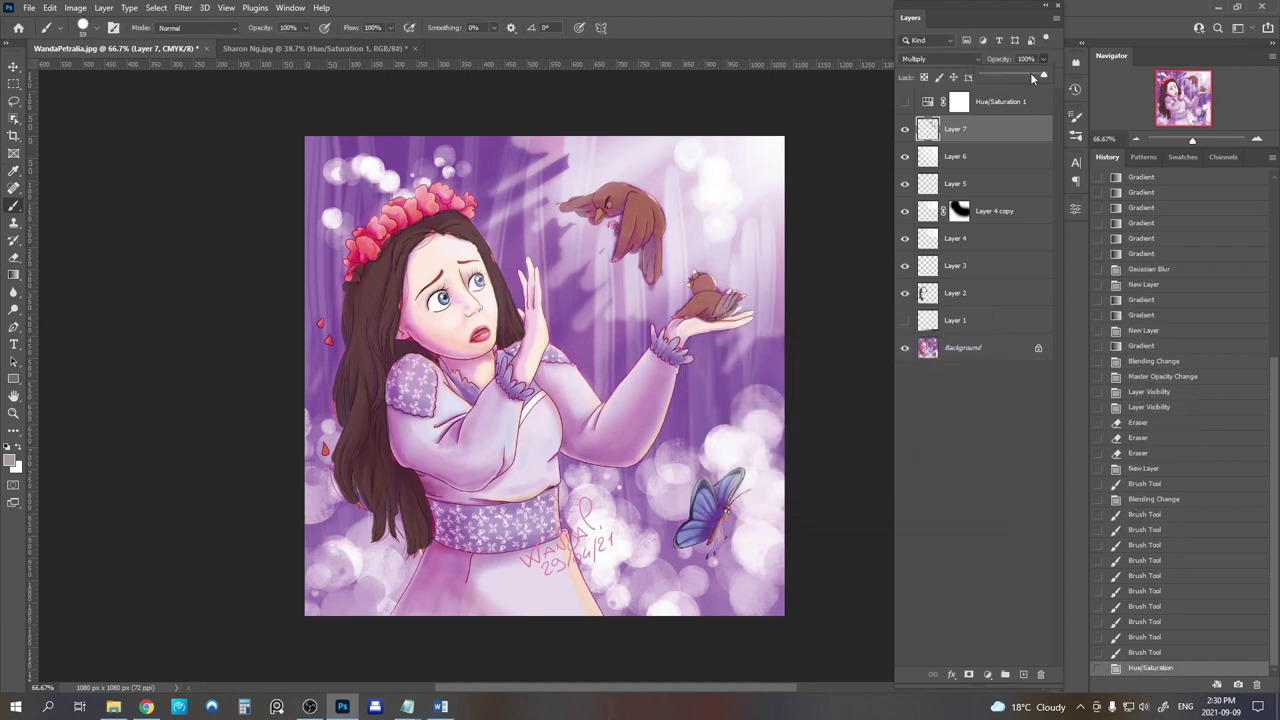
{"action": "left_click_drag", "start_coordinate": [1045, 76], "coordinate": [1028, 73]}
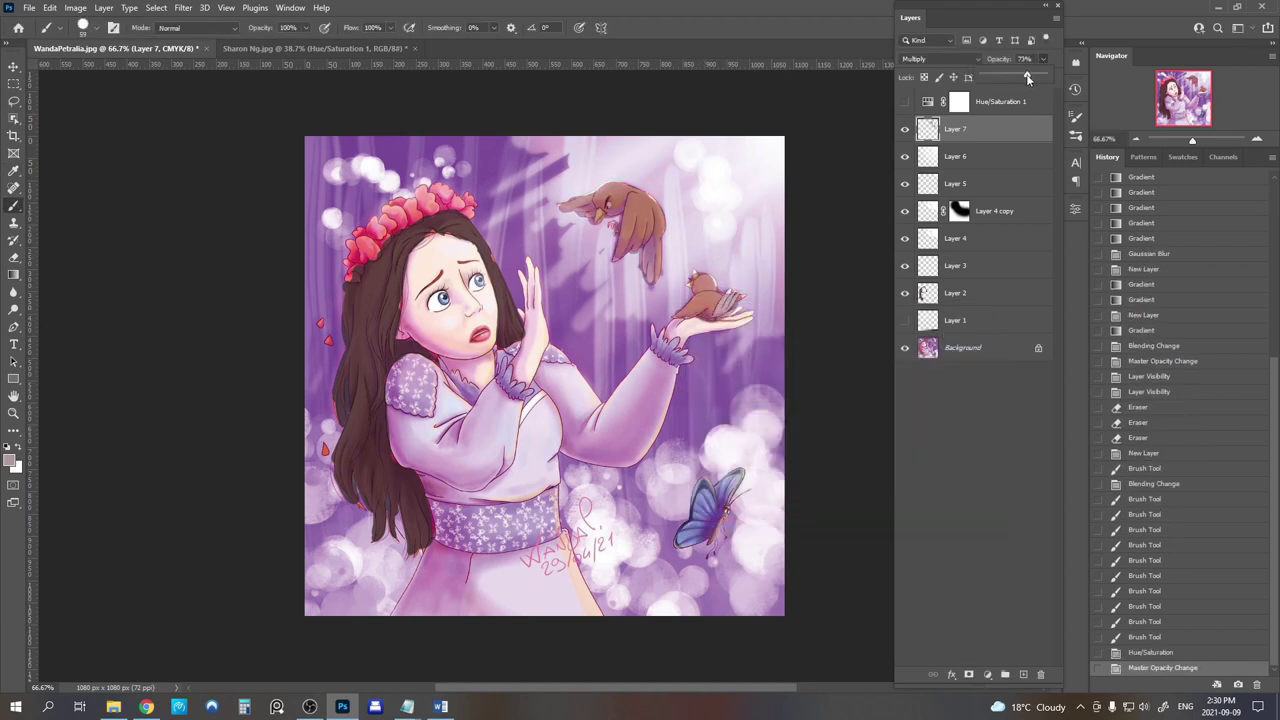
{"action": "left_click", "coordinate": [905, 102]}
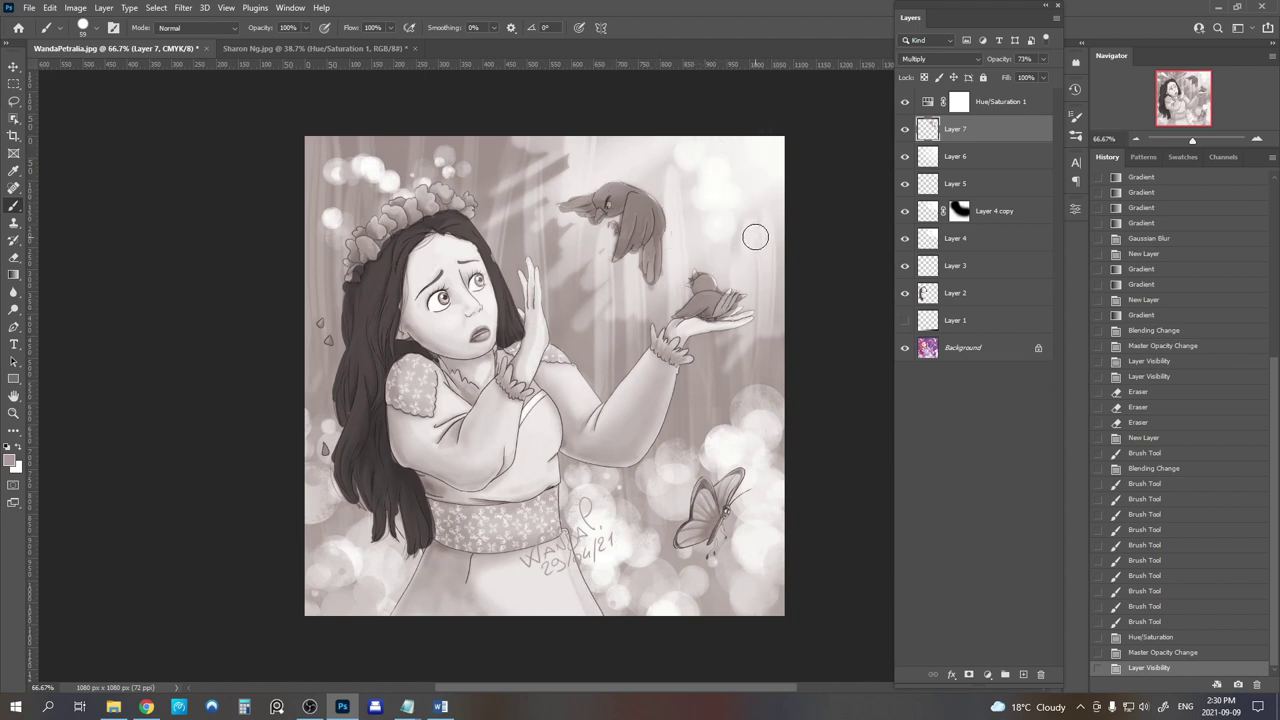
{"action": "left_click", "coordinate": [904, 103]}
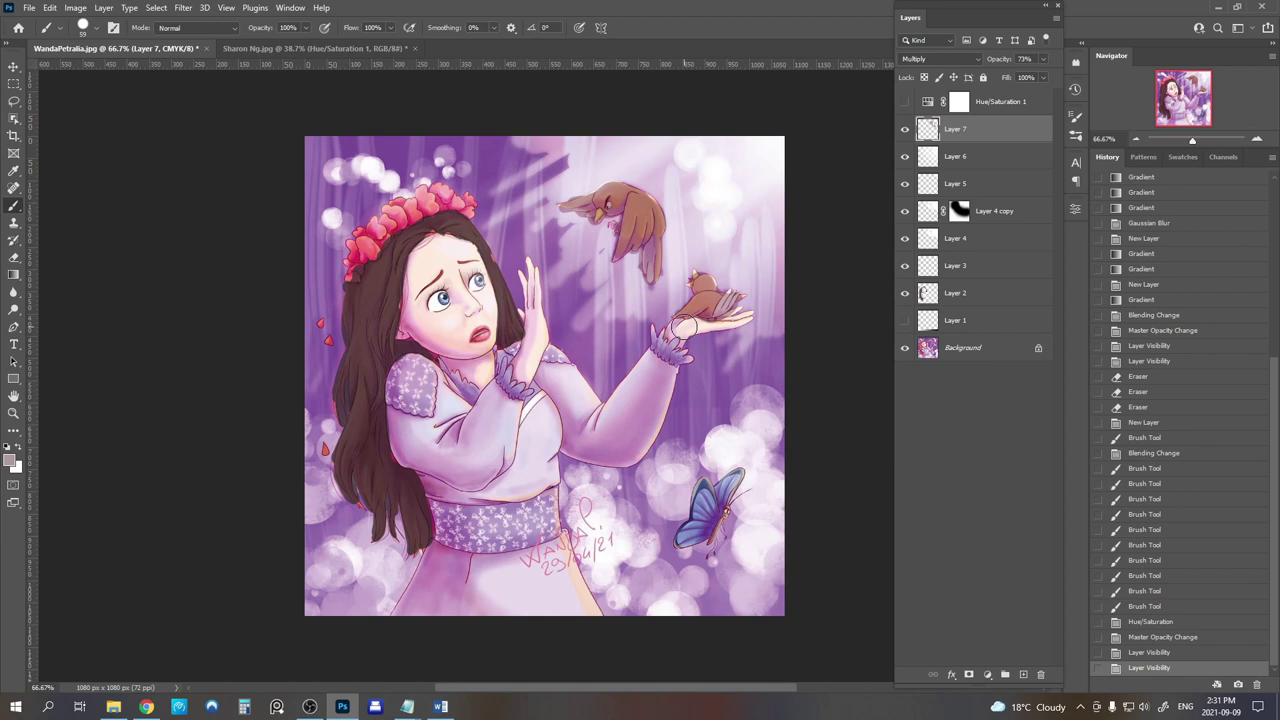
Fill a new layer with white and set its opacity to 51% to fade the artwork for sketching.
{"action": "key", "text": "g"}
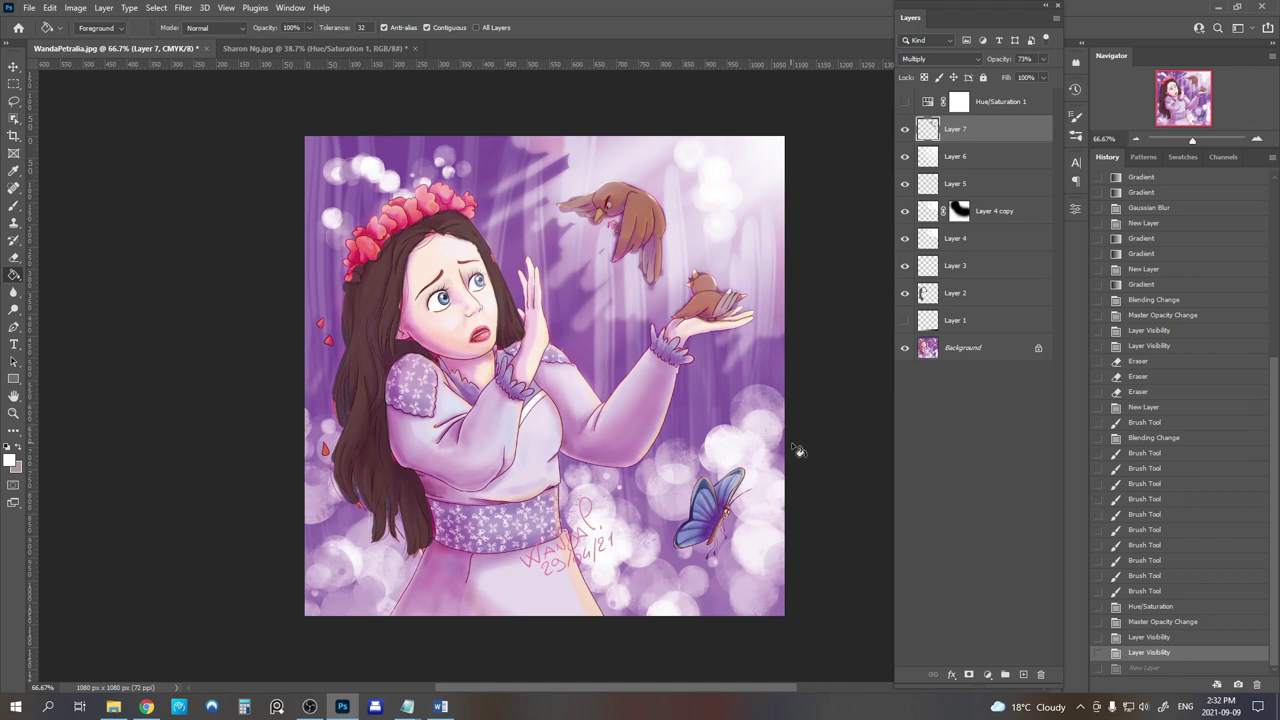
{"action": "left_click", "coordinate": [1023, 675]}
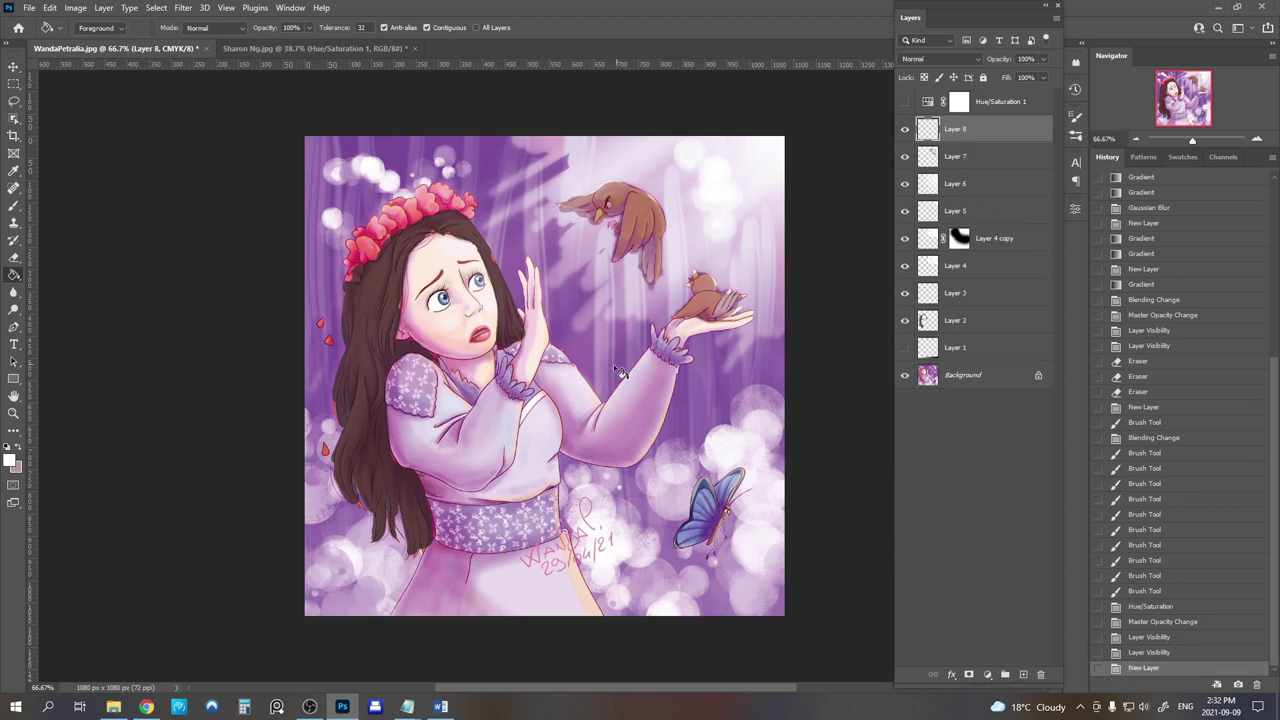
{"action": "left_click", "coordinate": [620, 373]}
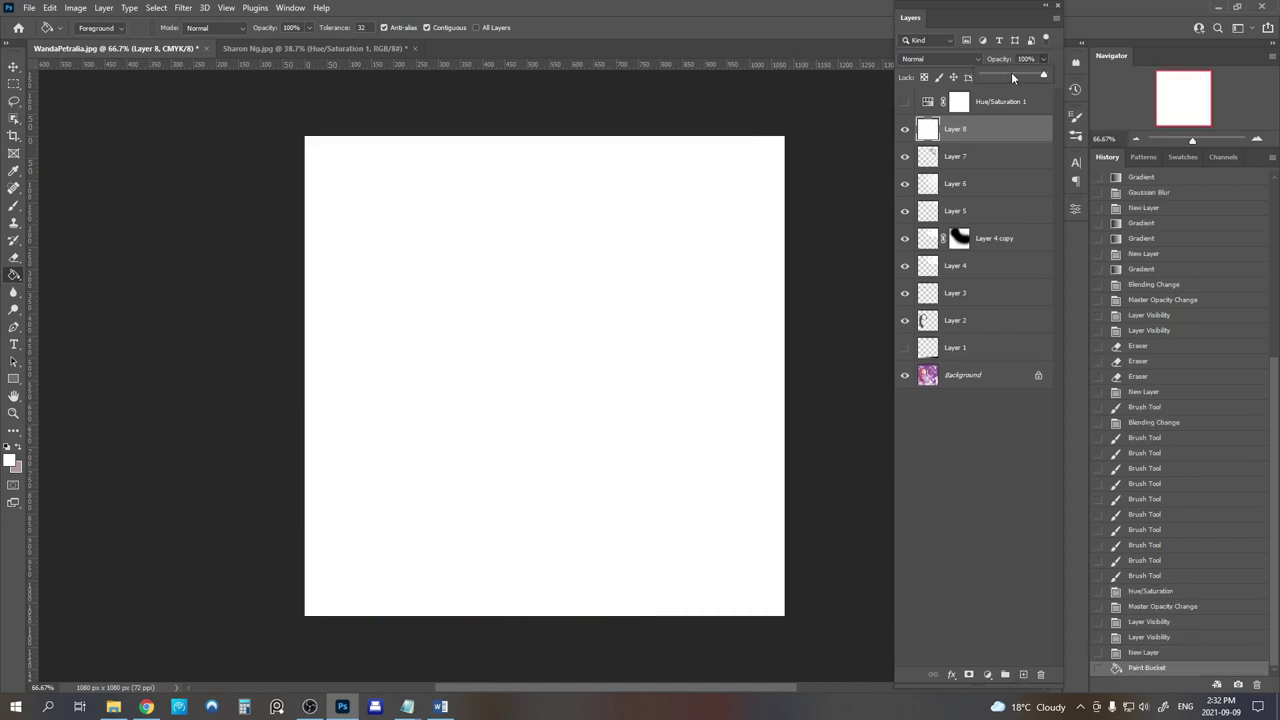
{"action": "left_click_drag", "start_coordinate": [1024, 79], "coordinate": [1013, 74]}
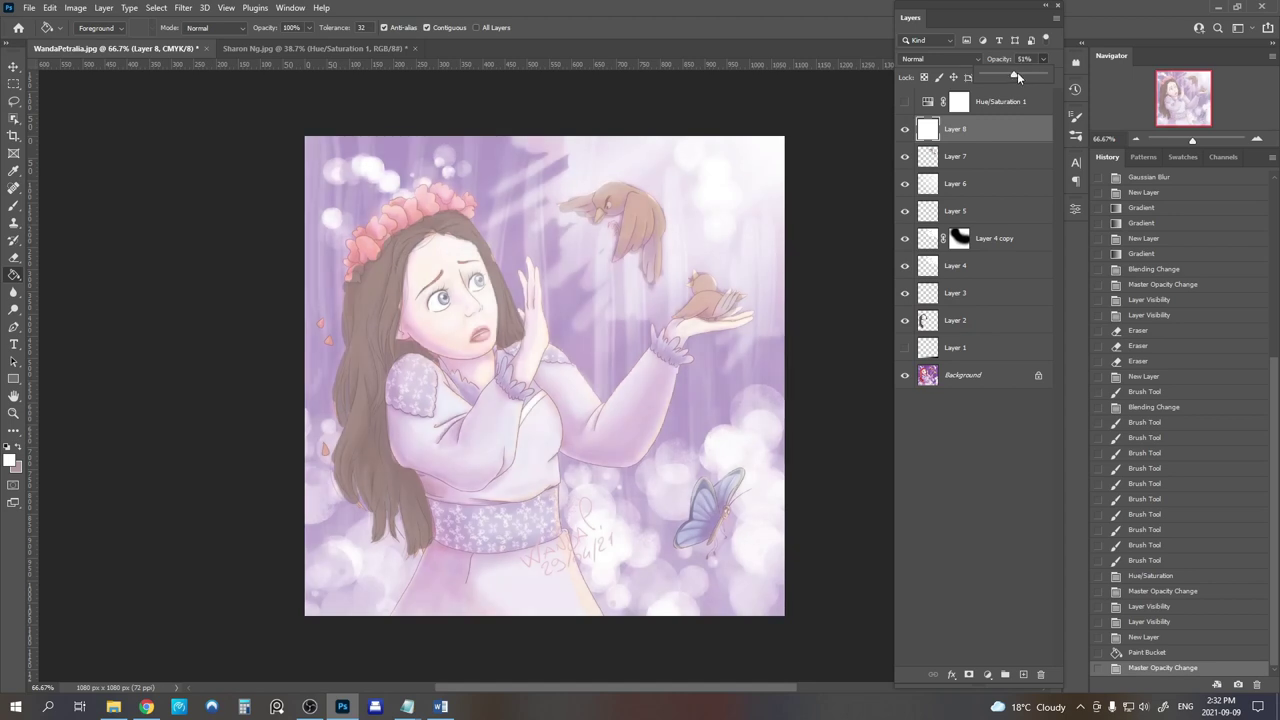
Add another layer and set up a black Sketch Brush from Kitty's Brushes at 25 px.
{"action": "left_click", "coordinate": [1023, 675]}
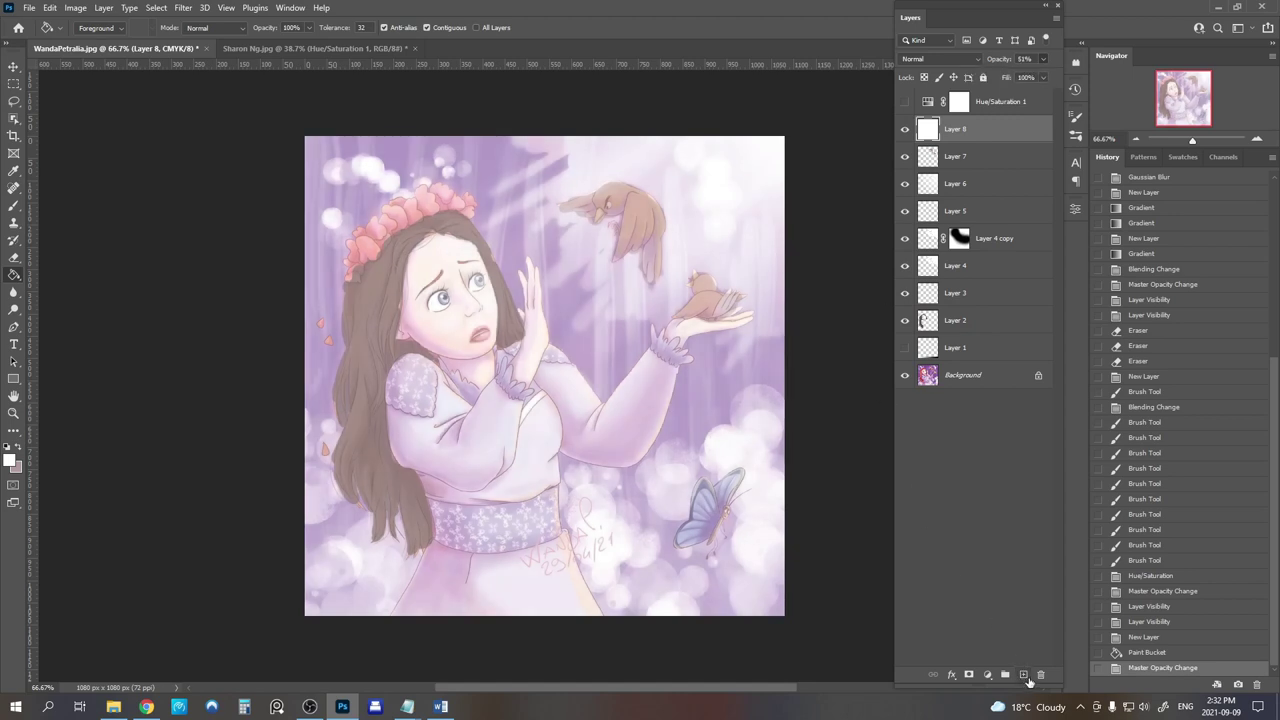
{"action": "left_click", "coordinate": [8, 447]}
{"action": "left_click", "coordinate": [14, 205]}
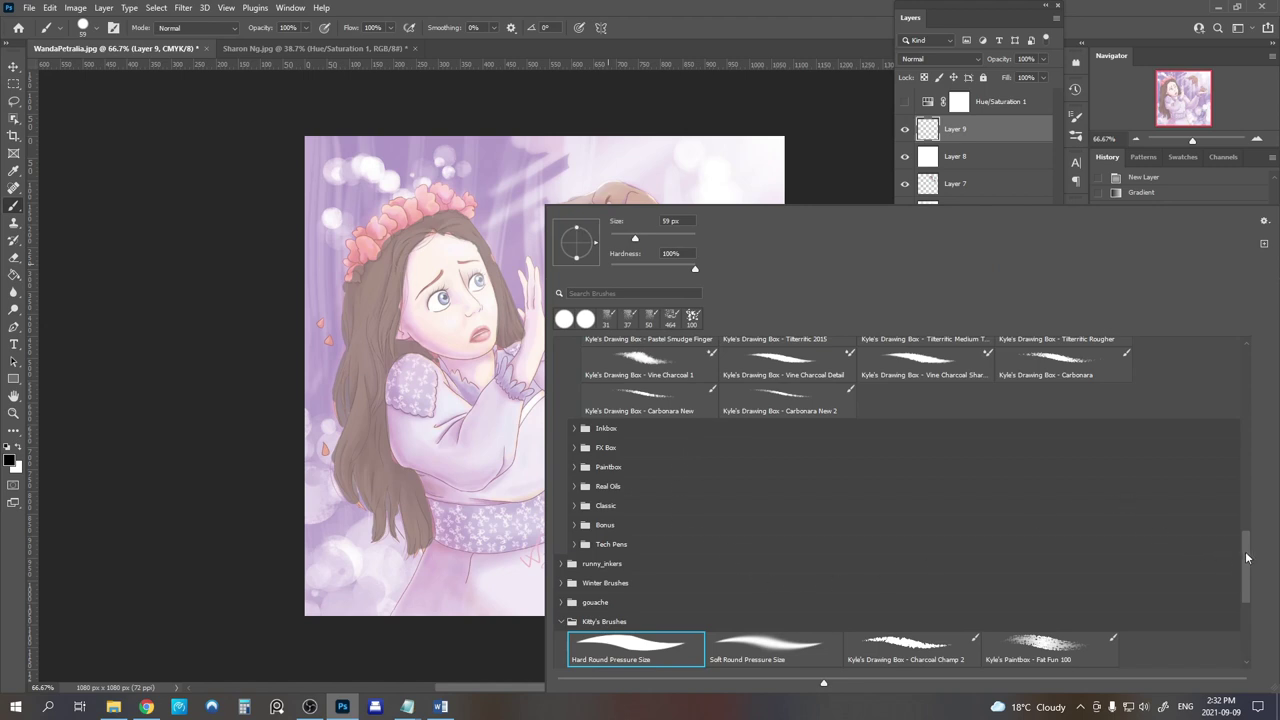
{"action": "scroll", "coordinate": [1248, 557], "scroll_direction": "down", "scroll_amount": 3}
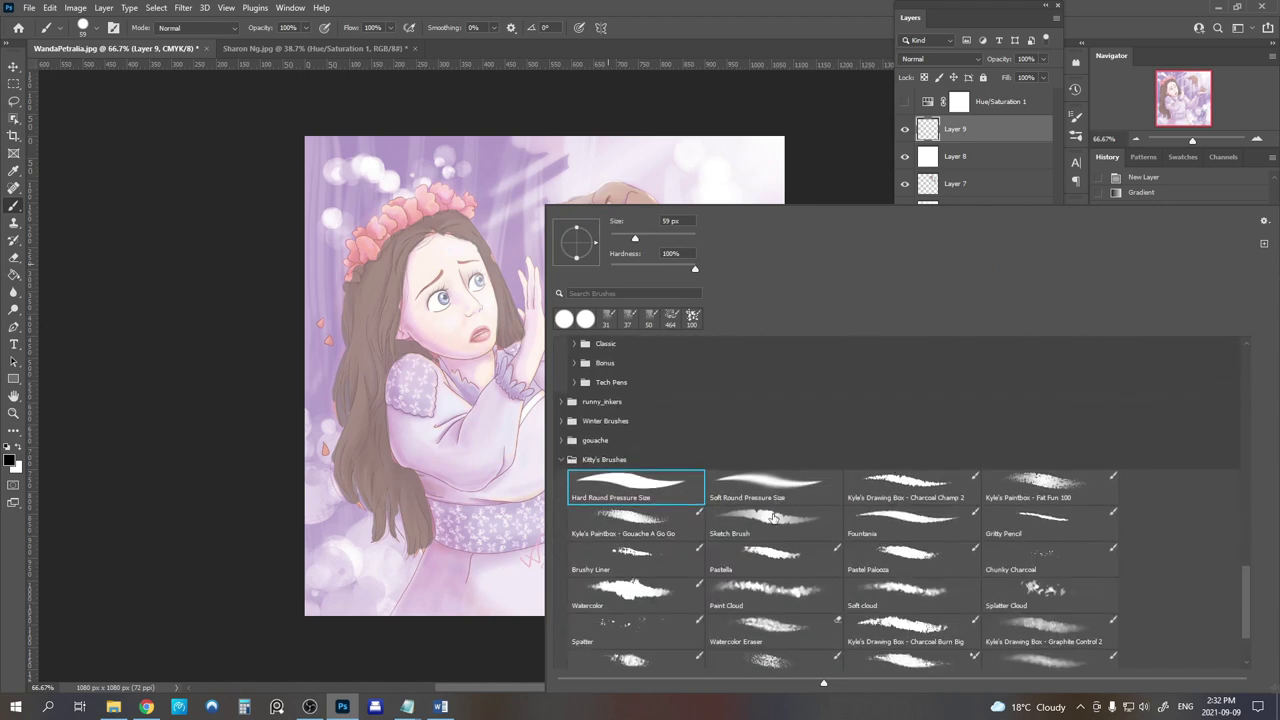
{"action": "left_click", "coordinate": [770, 520]}
{"action": "left_click", "coordinate": [620, 236]}
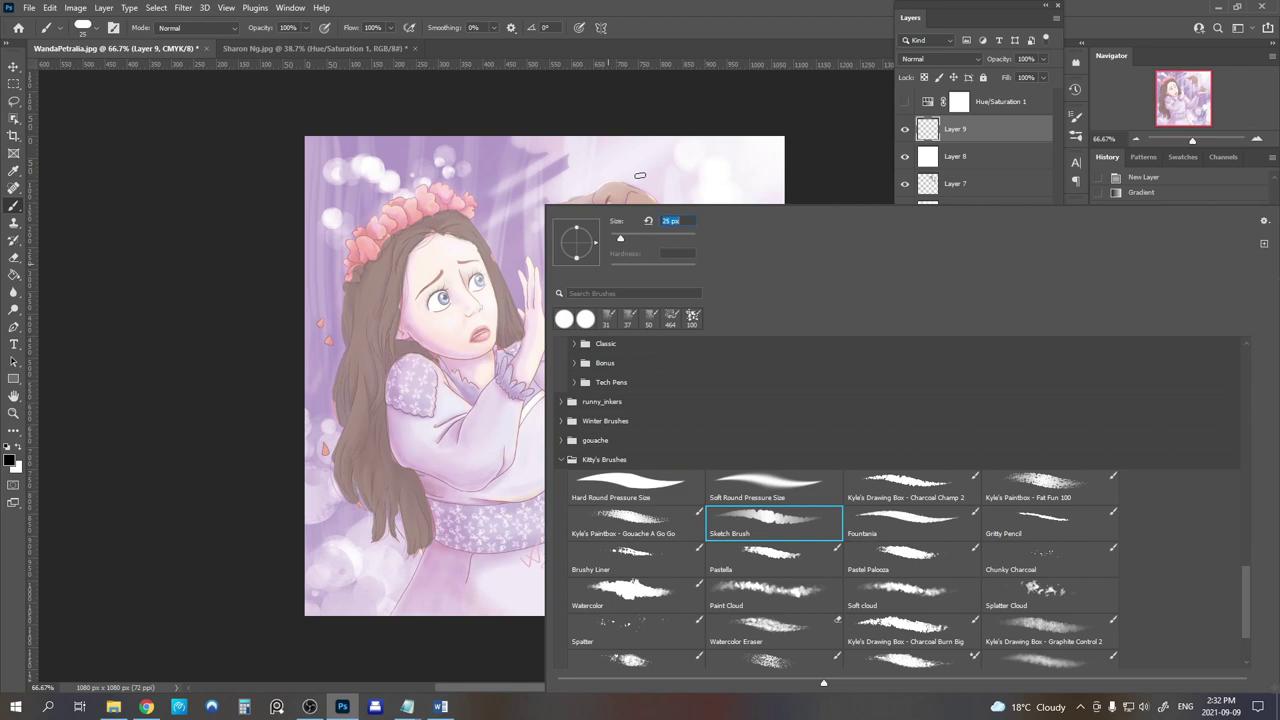
{"action": "left_click", "coordinate": [778, 39]}
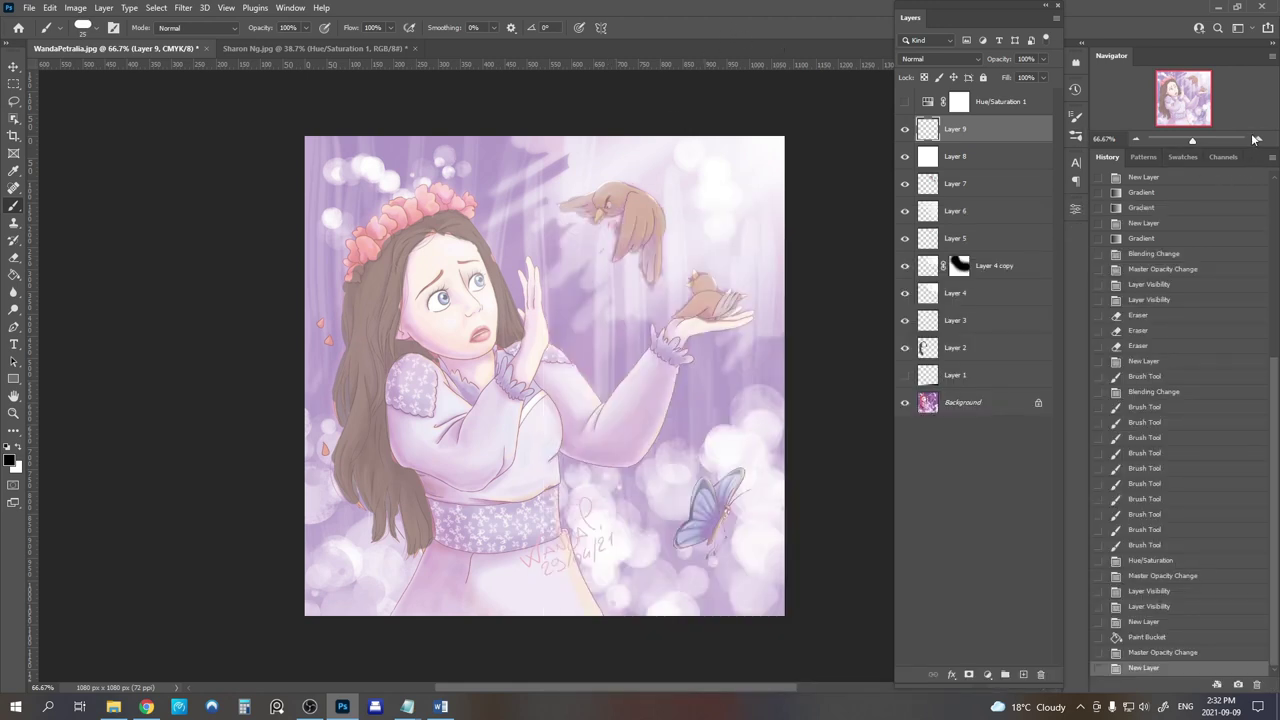
Try sketching black strokes over the woman's raised hand, and erase them.
{"action": "key", "text": "ctrl+plus"}
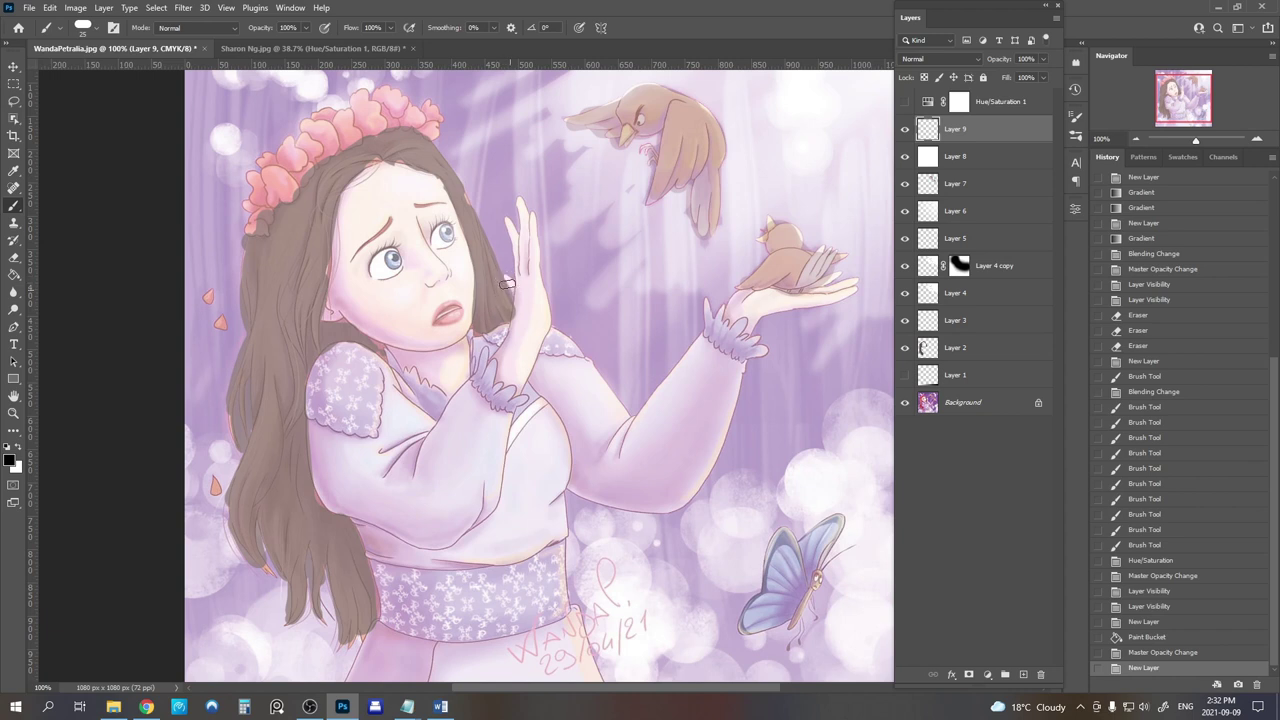
{"action": "left_click_drag", "start_coordinate": [506, 280], "coordinate": [509, 287]}
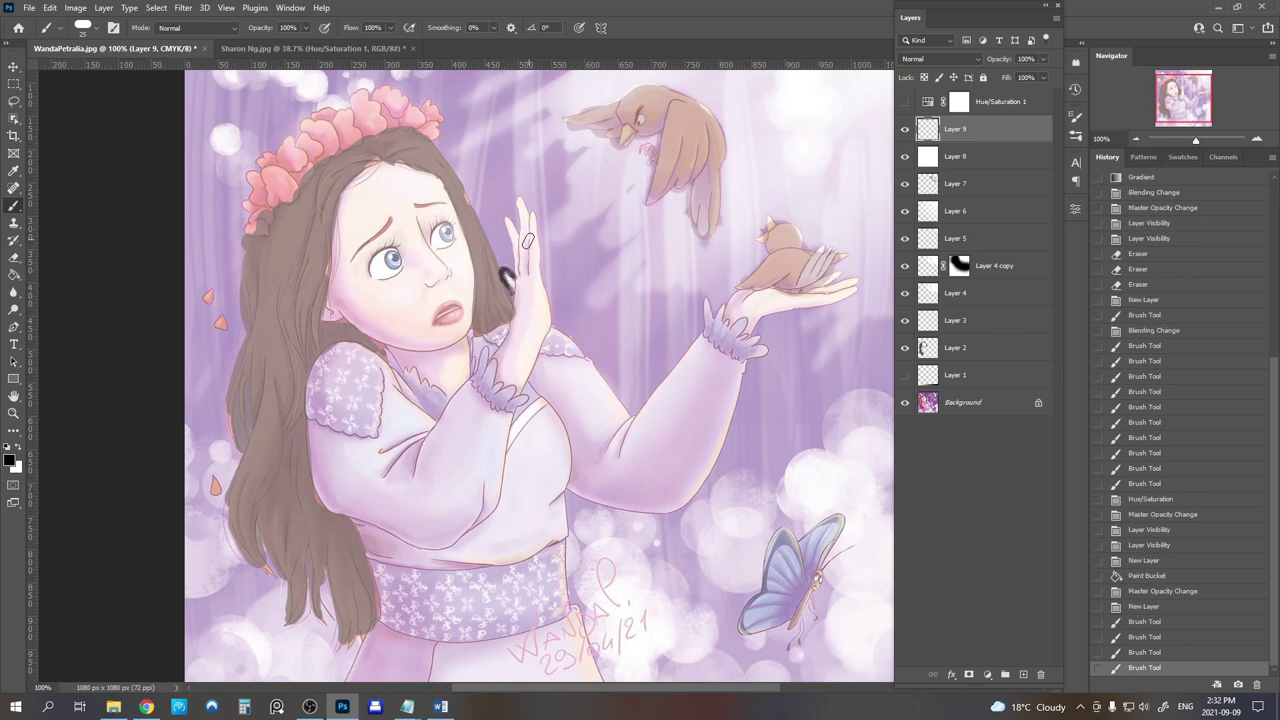
{"action": "mouse_move", "coordinate": [527, 240]}
{"action": "left_mouse_down"}
{"action": "mouse_move", "coordinate": [531, 228]}
{"action": "mouse_move", "coordinate": [541, 270]}
{"action": "left_mouse_up"}
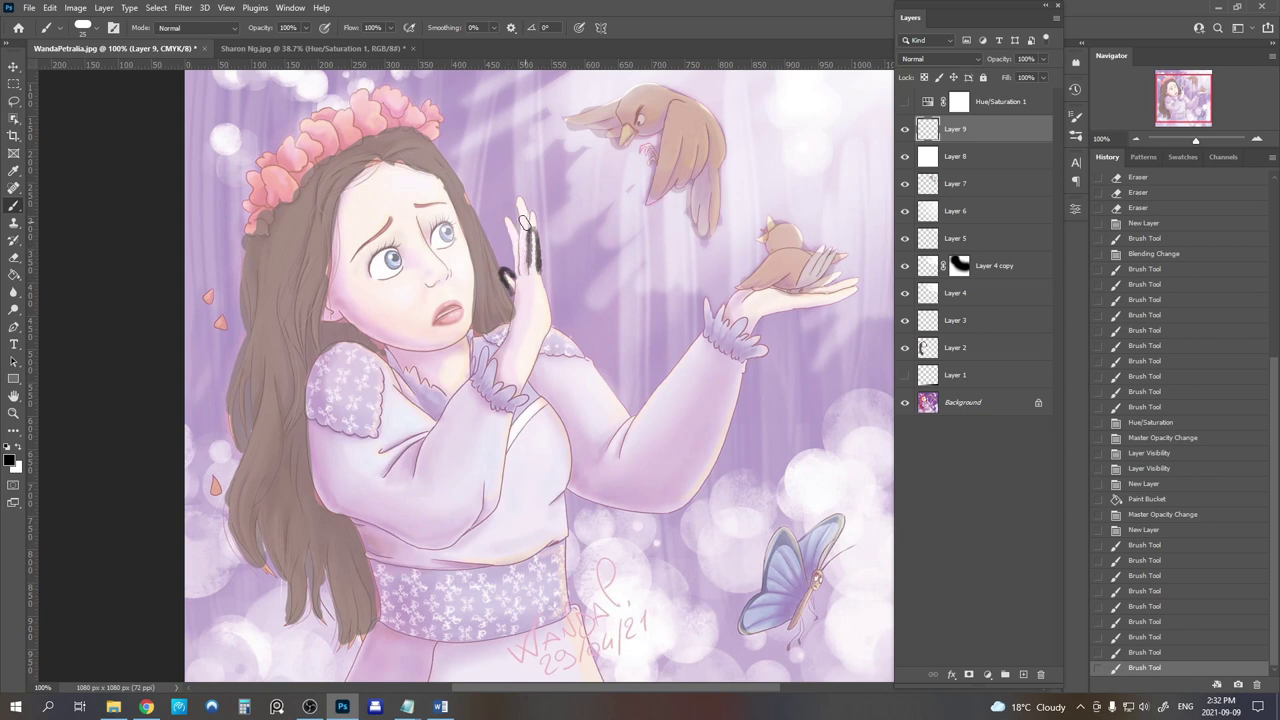
{"action": "key", "text": "e"}
{"action": "mouse_move", "coordinate": [505, 262]}
{"action": "left_mouse_down"}
{"action": "mouse_move", "coordinate": [515, 310]}
{"action": "mouse_move", "coordinate": [550, 264]}
{"action": "left_mouse_up"}
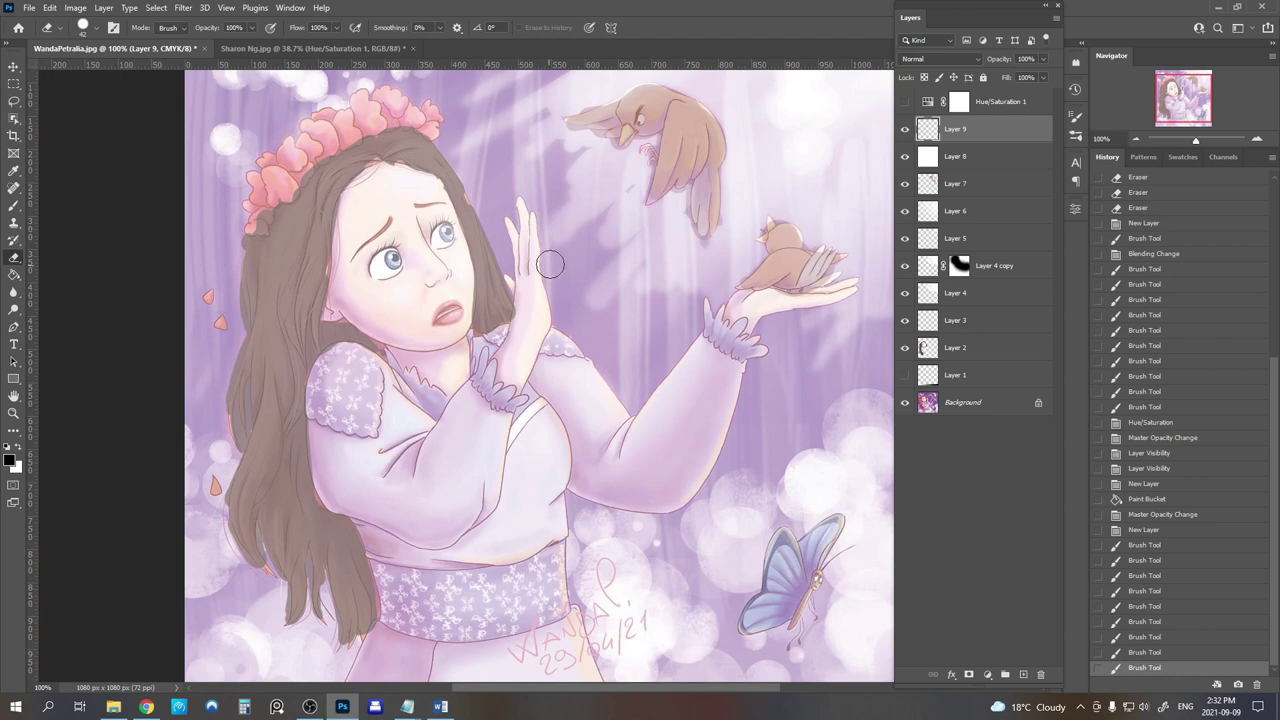
Reduce the Sketch Brush to 20 px and sketch the palm edges of the raised hand on Layer 9.
{"action": "key", "text": "b"}
{"action": "right_click", "coordinate": [585, 224]}
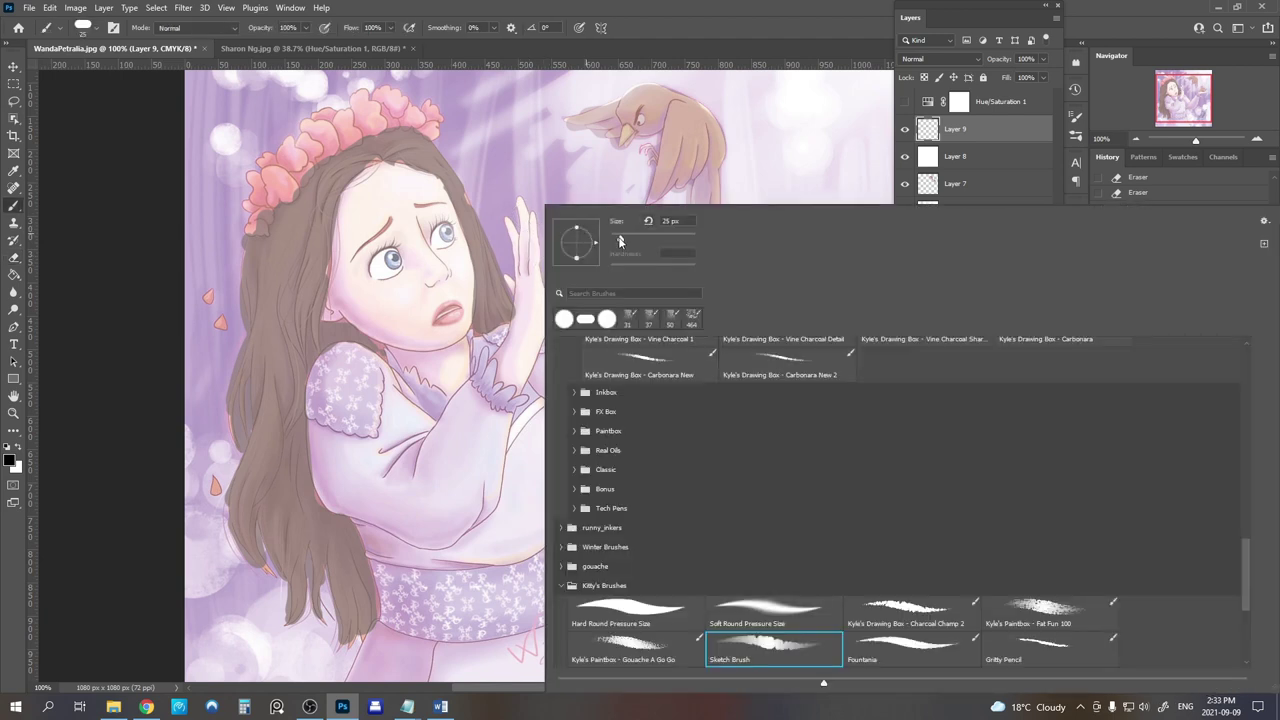
{"action": "left_click_drag", "start_coordinate": [620, 242], "coordinate": [617, 242]}
{"action": "left_click", "coordinate": [712, 22]}
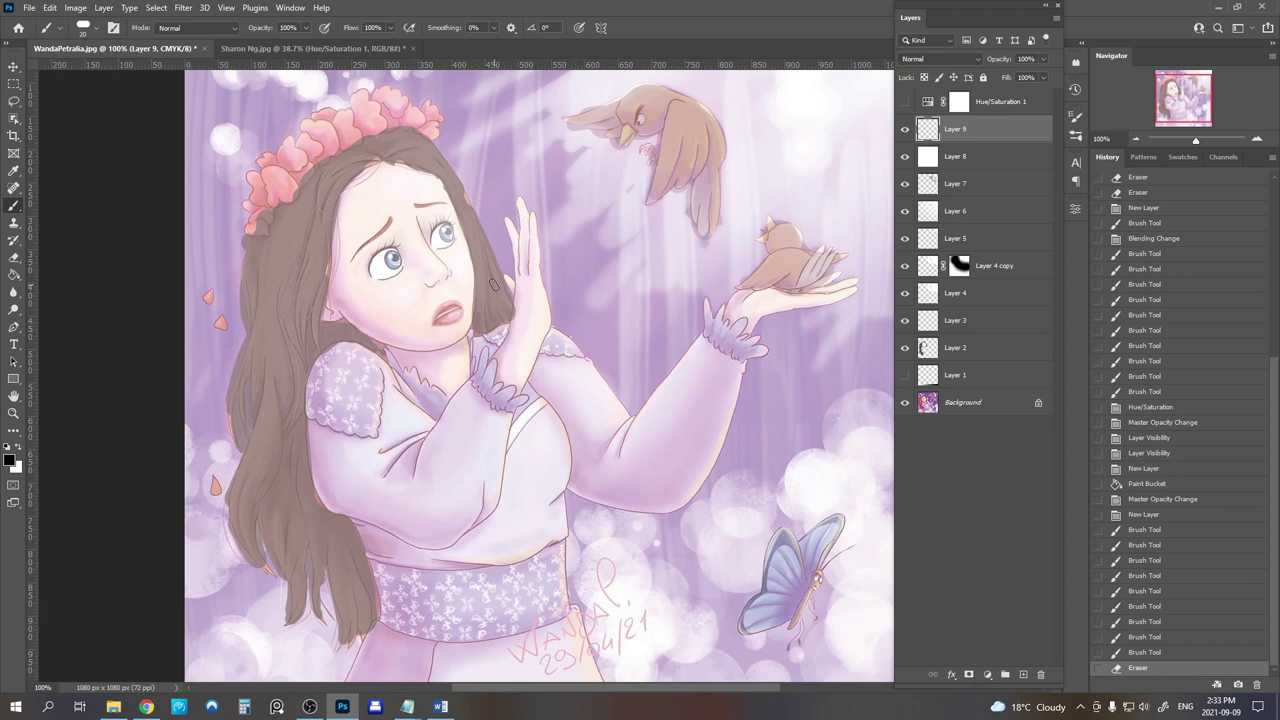
{"action": "mouse_move", "coordinate": [493, 285]}
{"action": "left_mouse_down"}
{"action": "mouse_move", "coordinate": [507, 320]}
{"action": "mouse_move", "coordinate": [526, 279]}
{"action": "mouse_move", "coordinate": [546, 314]}
{"action": "left_mouse_up"}
{"action": "left_click_drag", "start_coordinate": [530, 288], "coordinate": [547, 318]}
{"action": "left_click_drag", "start_coordinate": [545, 312], "coordinate": [547, 333]}
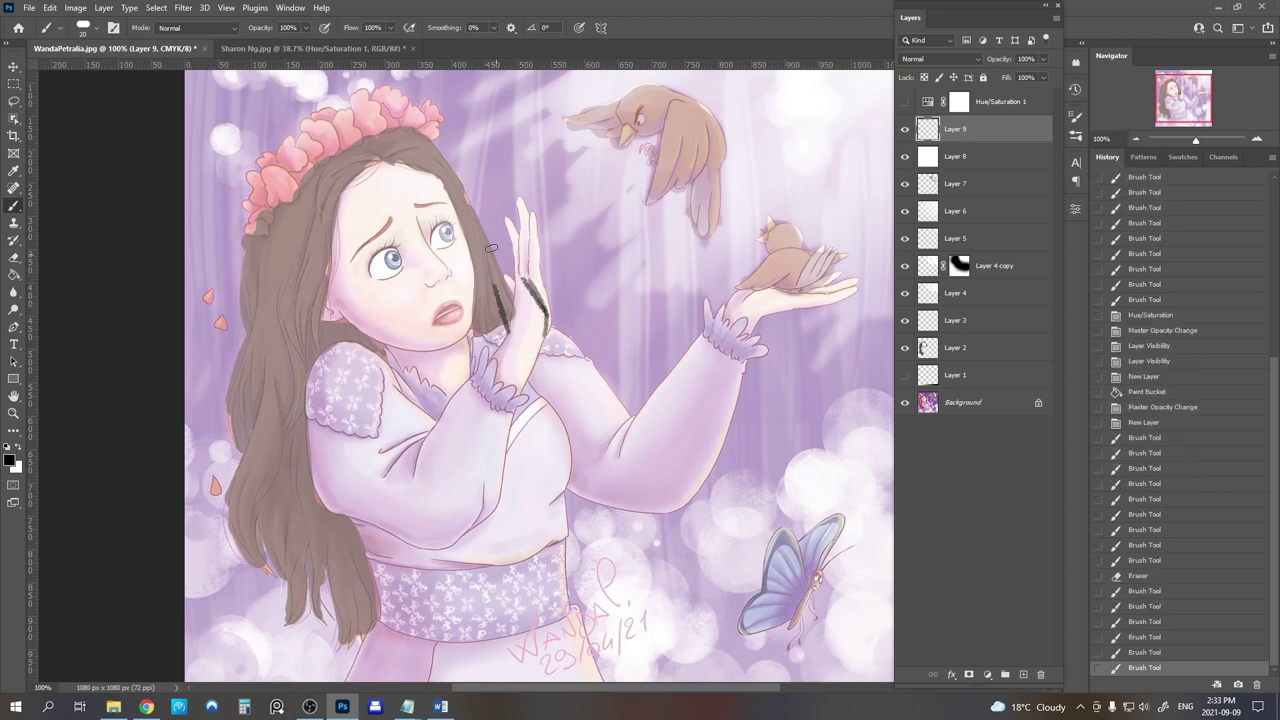
Sketch the separated fingers and the outer edge of the woman's raised hand on Layer 9.
{"action": "left_click_drag", "start_coordinate": [487, 268], "coordinate": [504, 312]}
{"action": "left_click_drag", "start_coordinate": [482, 254], "coordinate": [500, 300]}
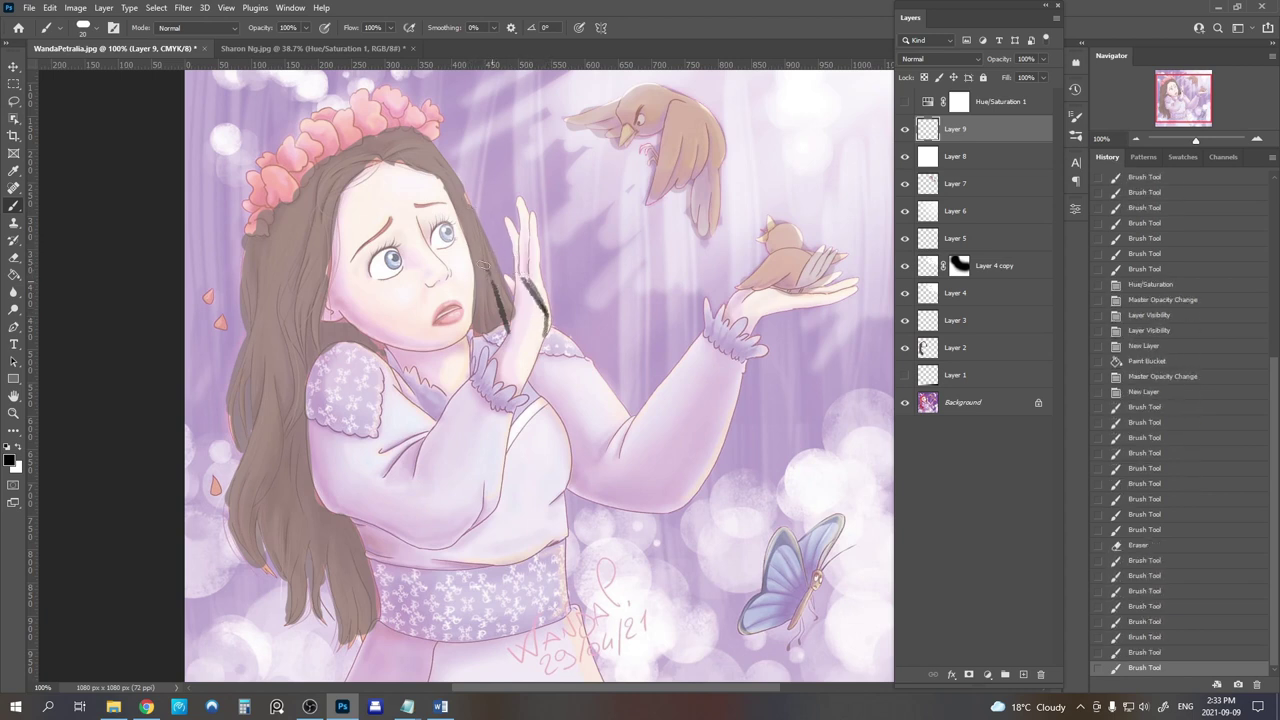
{"action": "mouse_move", "coordinate": [469, 221]}
{"action": "left_mouse_down"}
{"action": "mouse_move", "coordinate": [499, 292]}
{"action": "mouse_move", "coordinate": [508, 250]}
{"action": "left_mouse_up"}
{"action": "left_click_drag", "start_coordinate": [500, 215], "coordinate": [511, 268]}
{"action": "left_click_drag", "start_coordinate": [500, 214], "coordinate": [513, 282]}
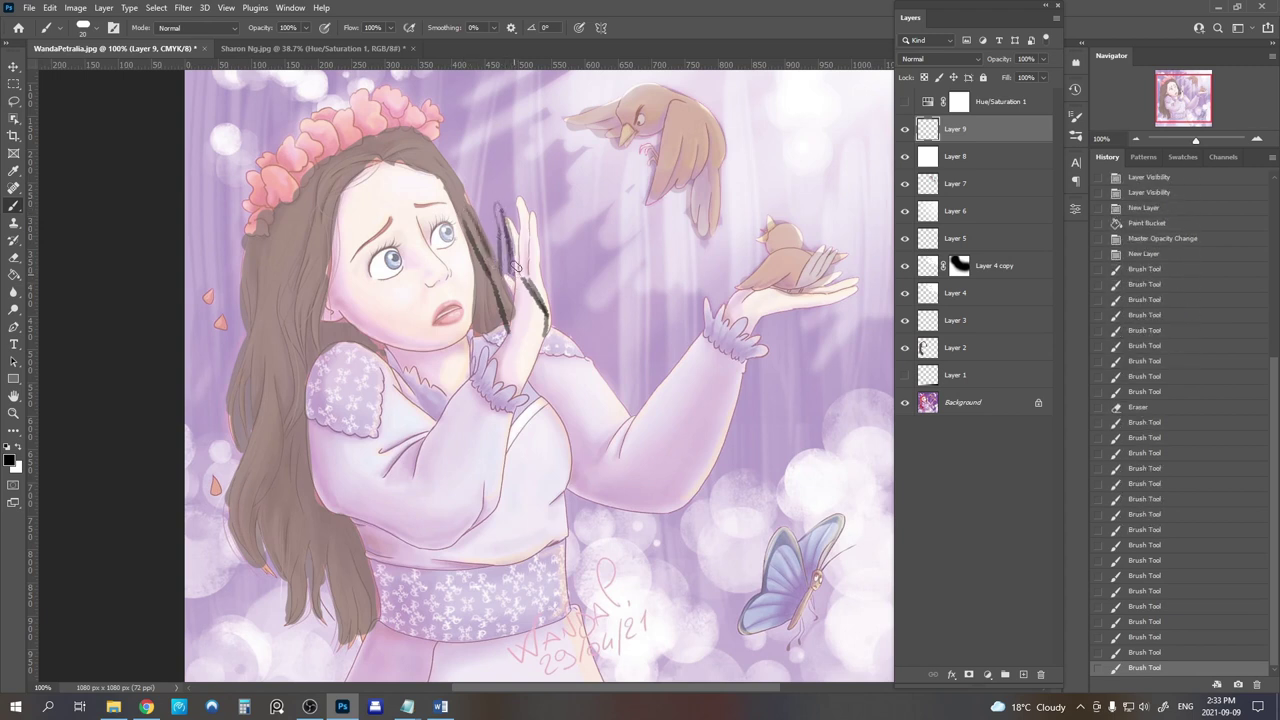
{"action": "mouse_move", "coordinate": [528, 236]}
{"action": "left_mouse_down"}
{"action": "mouse_move", "coordinate": [527, 275]}
{"action": "mouse_move", "coordinate": [530, 238]}
{"action": "mouse_move", "coordinate": [508, 286]}
{"action": "mouse_move", "coordinate": [540, 300]}
{"action": "left_mouse_up"}
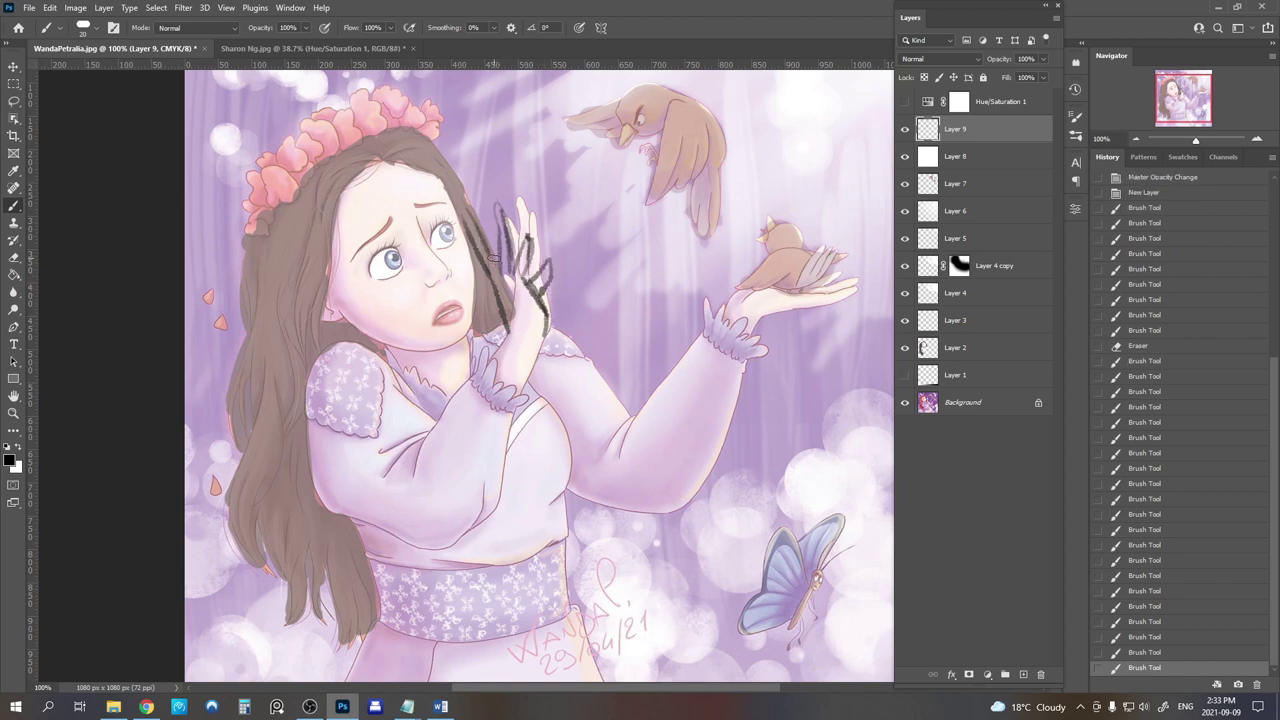
{"action": "left_click_drag", "start_coordinate": [496, 192], "coordinate": [476, 232]}
{"action": "left_click_drag", "start_coordinate": [498, 208], "coordinate": [478, 248]}
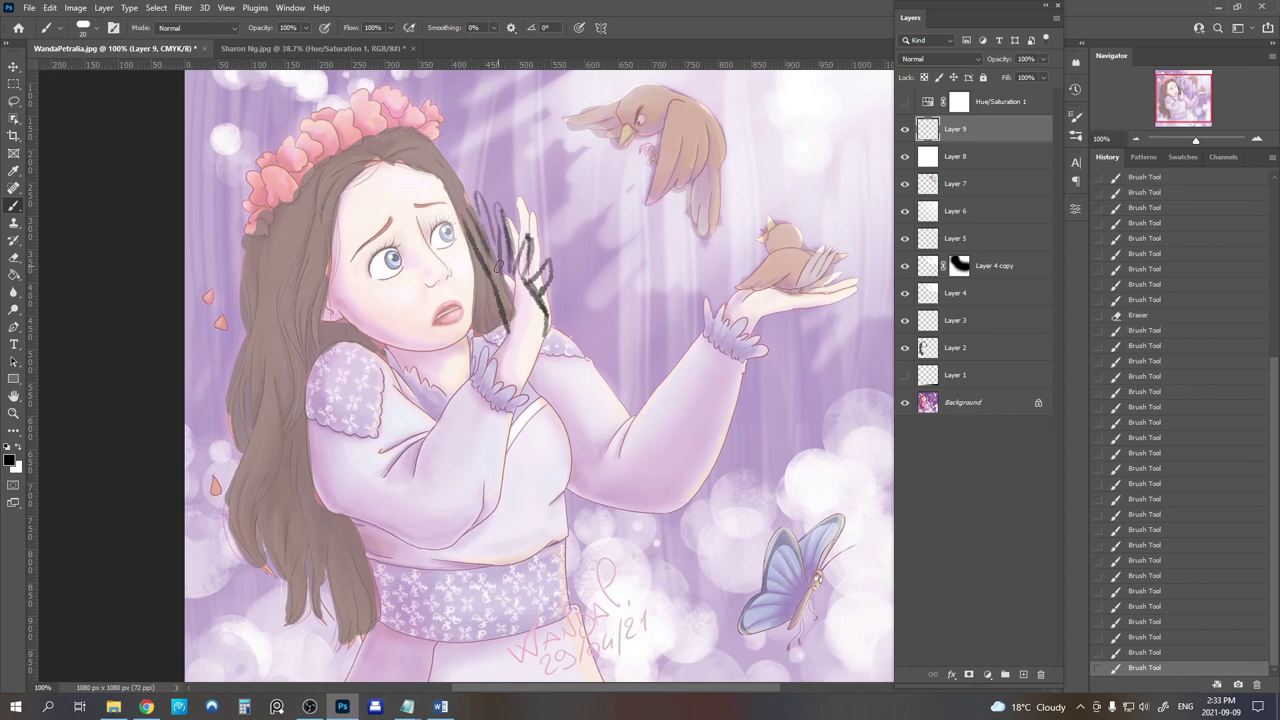
{"action": "key", "text": "ctrl+z"}
{"action": "key", "text": "ctrl+z"}
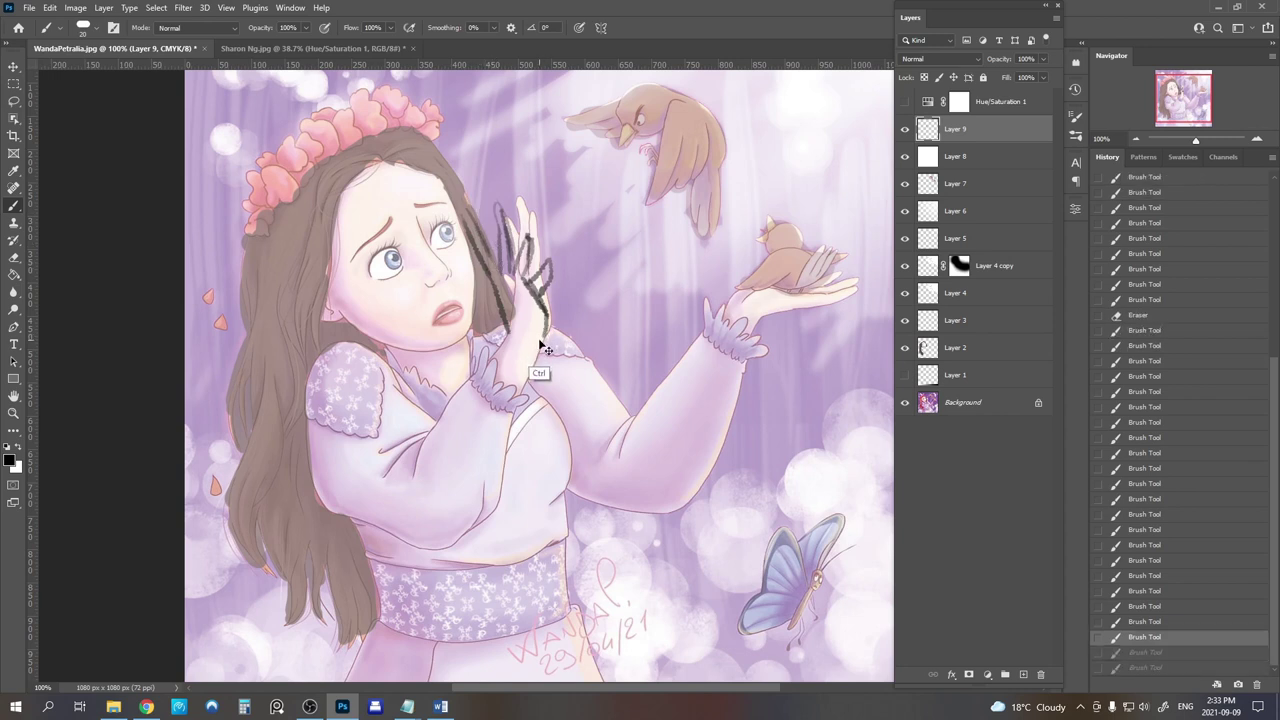
Darken the palm edges of the raised hand and extend the outer contour down toward the wrist.
{"action": "left_click_drag", "start_coordinate": [490, 252], "coordinate": [506, 298]}
{"action": "mouse_move", "coordinate": [474, 230]}
{"action": "left_mouse_down"}
{"action": "mouse_move", "coordinate": [504, 308]}
{"action": "mouse_move", "coordinate": [516, 292]}
{"action": "mouse_move", "coordinate": [532, 298]}
{"action": "mouse_move", "coordinate": [547, 345]}
{"action": "left_mouse_up"}
{"action": "left_click_drag", "start_coordinate": [535, 294], "coordinate": [547, 322]}
{"action": "left_click_drag", "start_coordinate": [541, 302], "coordinate": [546, 360]}
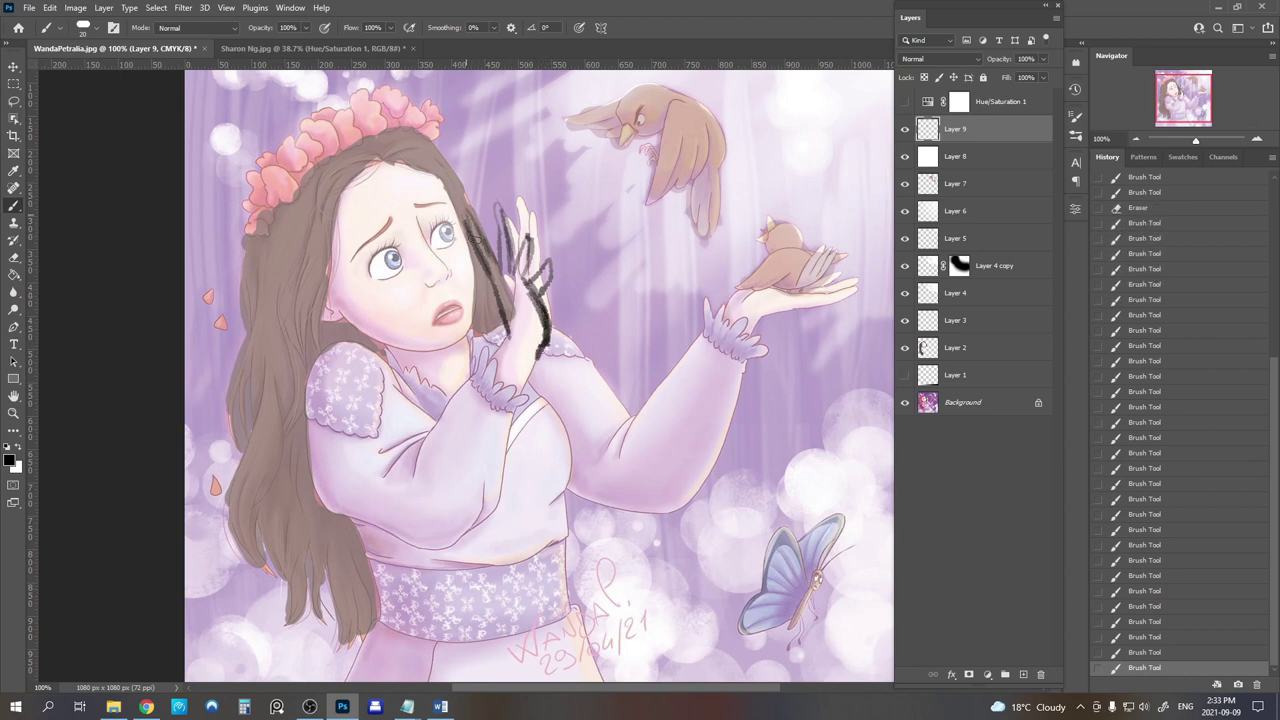
{"action": "mouse_move", "coordinate": [475, 240]}
{"action": "left_mouse_down"}
{"action": "mouse_move", "coordinate": [540, 292]}
{"action": "mouse_move", "coordinate": [547, 268]}
{"action": "mouse_move", "coordinate": [540, 298]}
{"action": "left_mouse_up"}
Sketch the corrected fingers of the outstretched hand that holds the small bird.
{"action": "left_click_drag", "start_coordinate": [802, 290], "coordinate": [819, 305]}
{"action": "mouse_move", "coordinate": [819, 303]}
{"action": "left_mouse_down"}
{"action": "mouse_move", "coordinate": [870, 287]}
{"action": "mouse_move", "coordinate": [817, 292]}
{"action": "mouse_move", "coordinate": [872, 284]}
{"action": "mouse_move", "coordinate": [816, 288]}
{"action": "mouse_move", "coordinate": [870, 280]}
{"action": "mouse_move", "coordinate": [813, 282]}
{"action": "mouse_move", "coordinate": [840, 268]}
{"action": "left_mouse_up"}
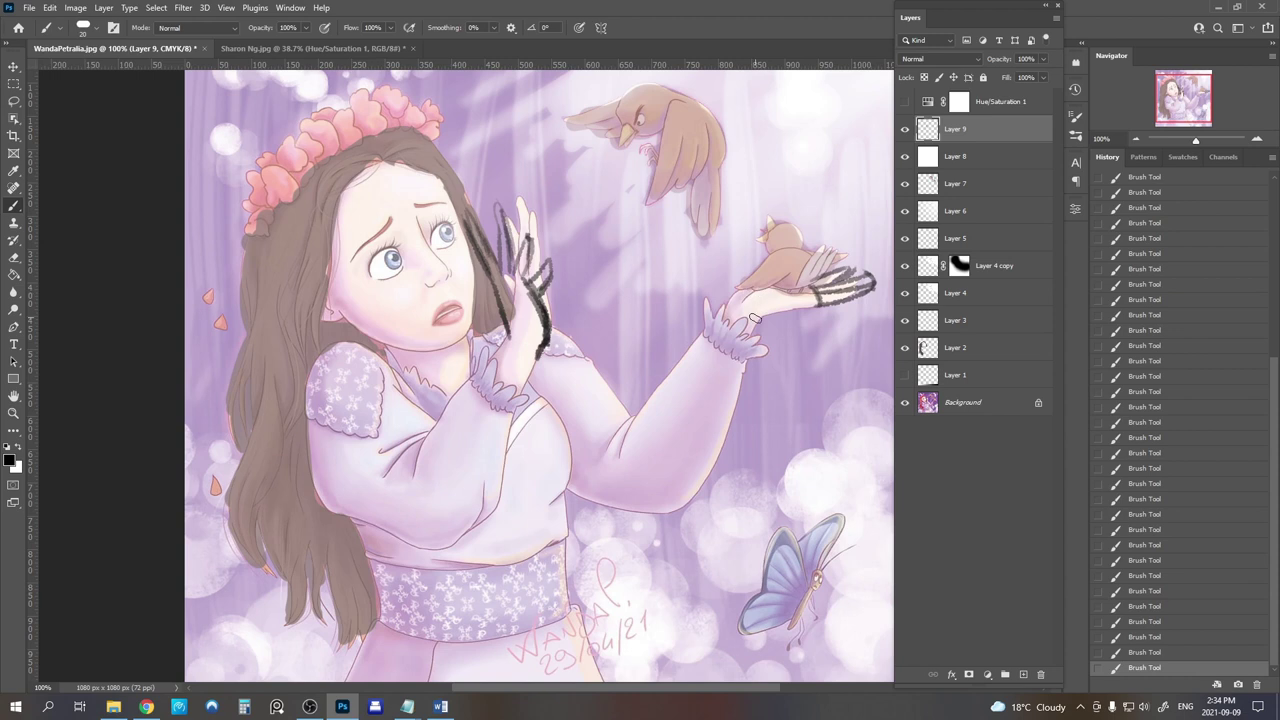
{"action": "key", "text": "ctrl+minus"}
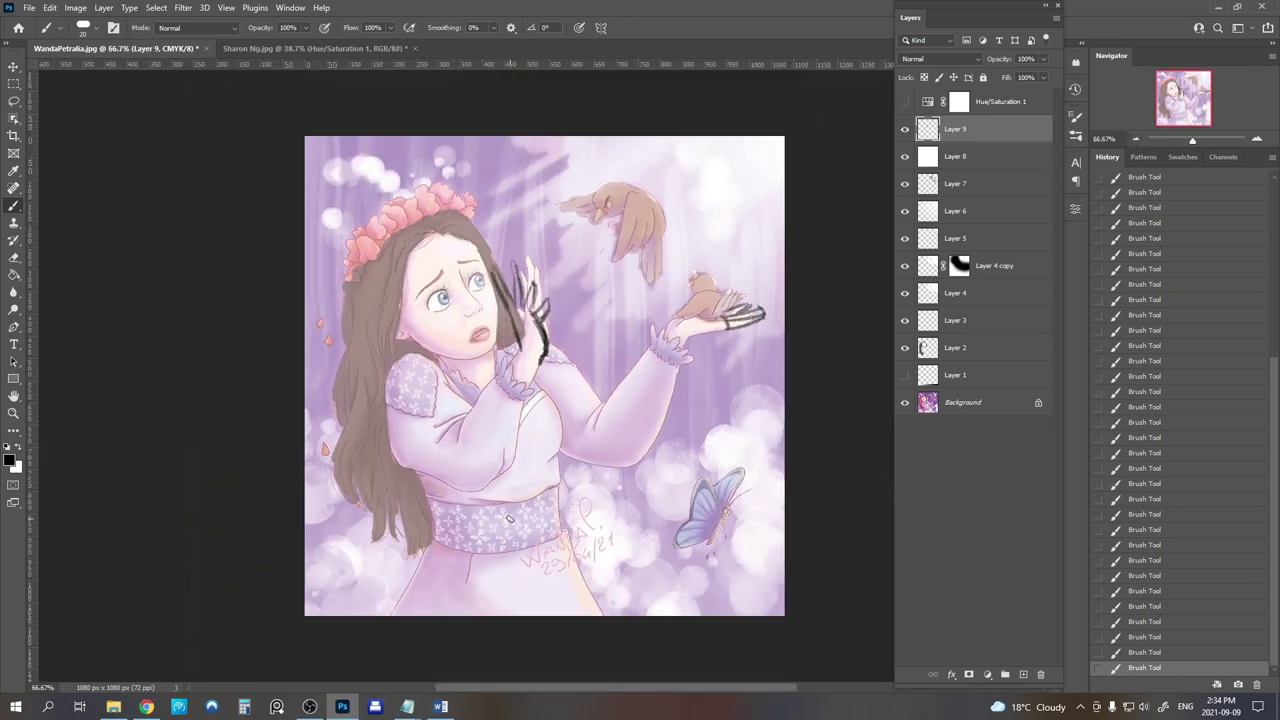
{"action": "left_click", "coordinate": [1257, 138]}
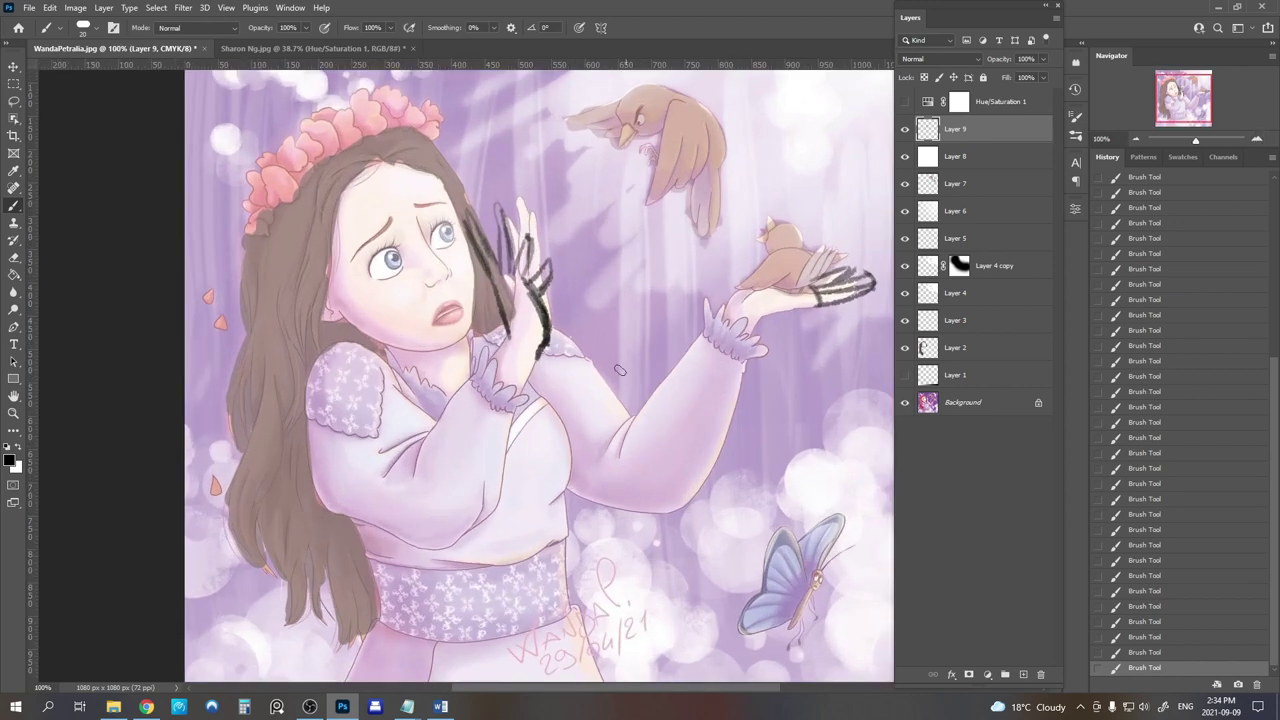
{"action": "mouse_move", "coordinate": [623, 537]}
{"action": "left_mouse_down"}
{"action": "mouse_move", "coordinate": [646, 428]}
{"action": "mouse_move", "coordinate": [638, 457]}
{"action": "left_mouse_up"}
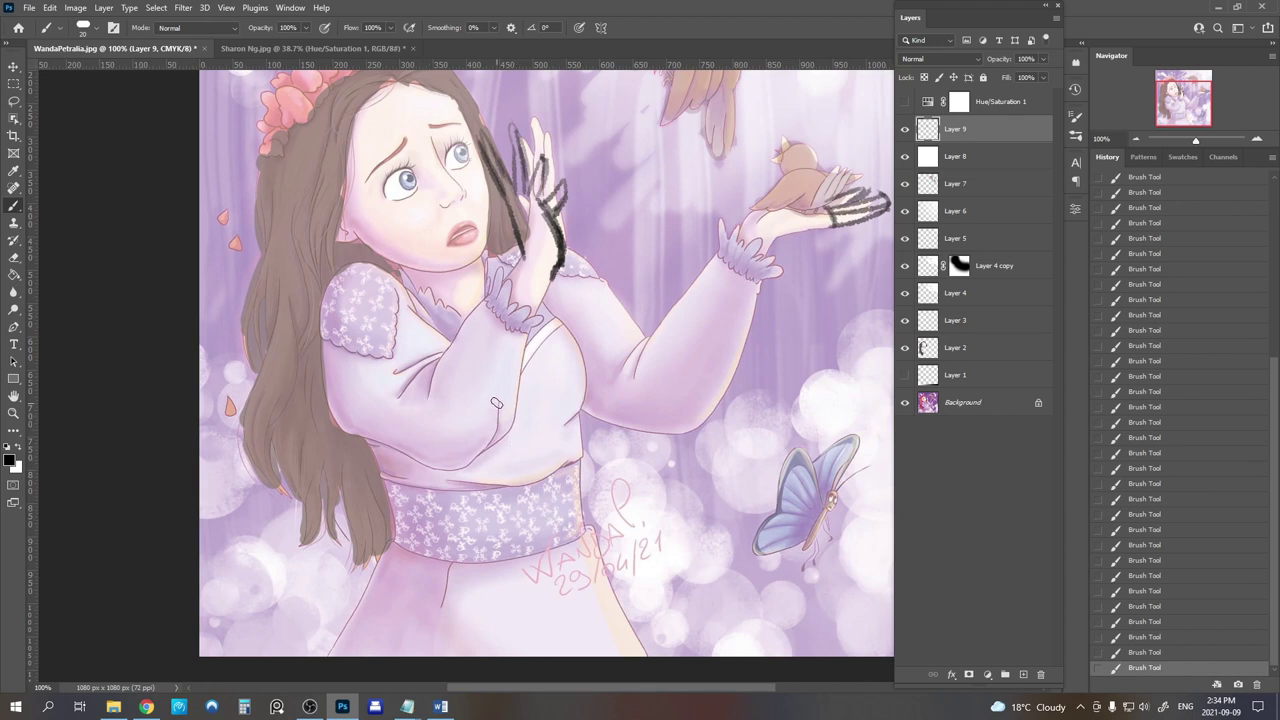
{"action": "left_click_drag", "start_coordinate": [500, 404], "coordinate": [486, 459]}
{"action": "key", "text": "e"}
{"action": "key", "text": "b"}
{"action": "mouse_move", "coordinate": [437, 362]}
{"action": "left_mouse_down"}
{"action": "mouse_move", "coordinate": [403, 393]}
{"action": "mouse_move", "coordinate": [432, 386]}
{"action": "mouse_move", "coordinate": [424, 406]}
{"action": "mouse_move", "coordinate": [438, 364]}
{"action": "mouse_move", "coordinate": [428, 402]}
{"action": "left_mouse_up"}
{"action": "key", "text": "e"}
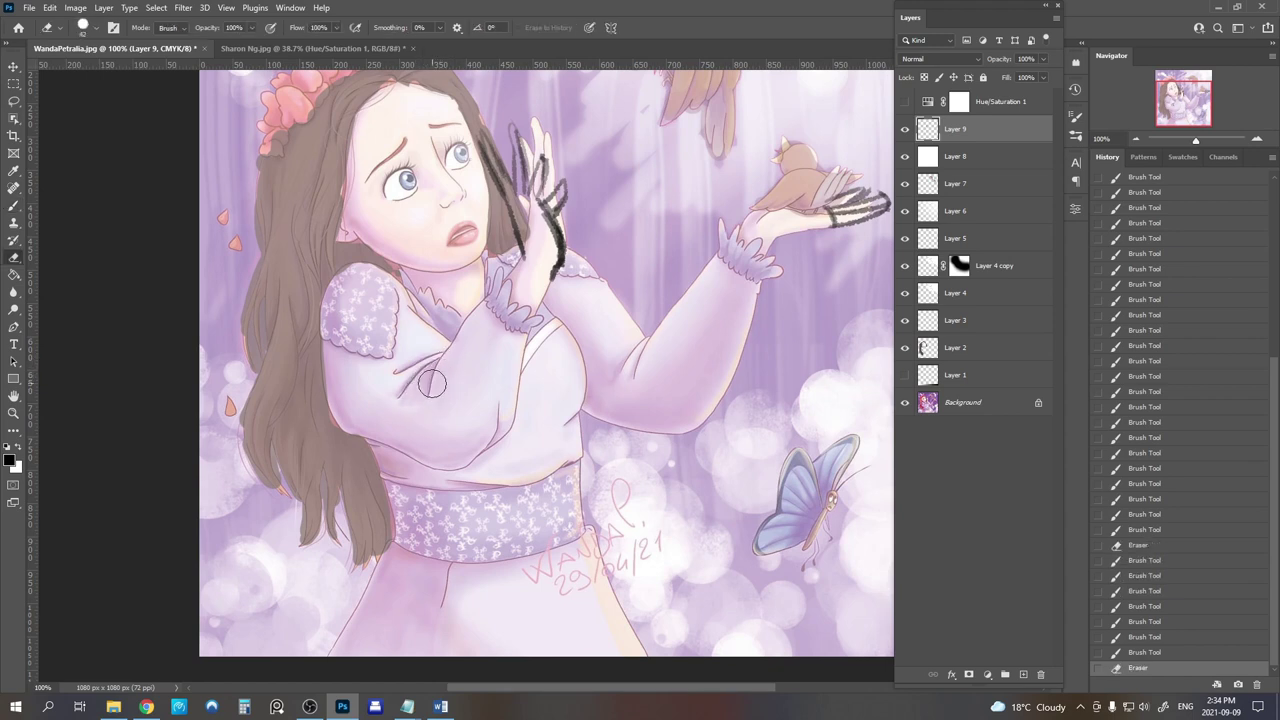
Sketch both edges of the raised arm's forearm, running straight from the wrist down to the elbow.
{"action": "key", "text": "b"}
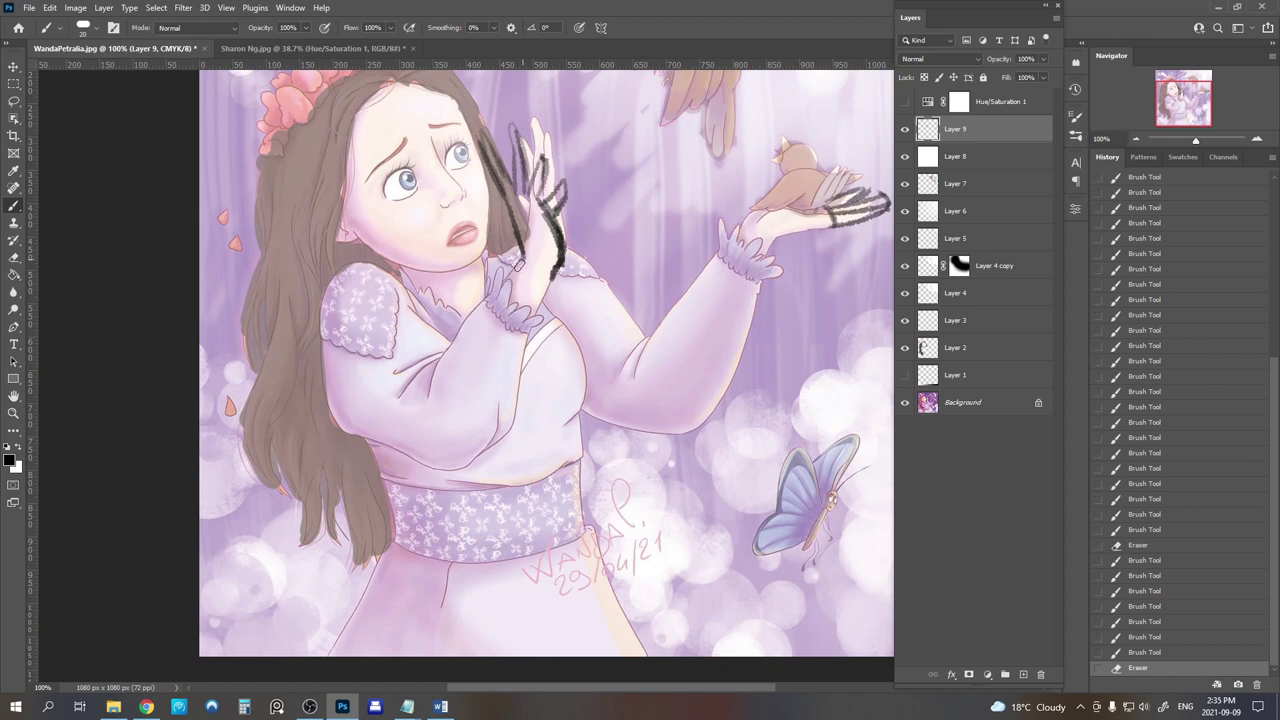
{"action": "left_click_drag", "start_coordinate": [524, 260], "coordinate": [468, 348]}
{"action": "left_click_drag", "start_coordinate": [506, 284], "coordinate": [446, 370]}
{"action": "left_click_drag", "start_coordinate": [486, 322], "coordinate": [430, 405]}
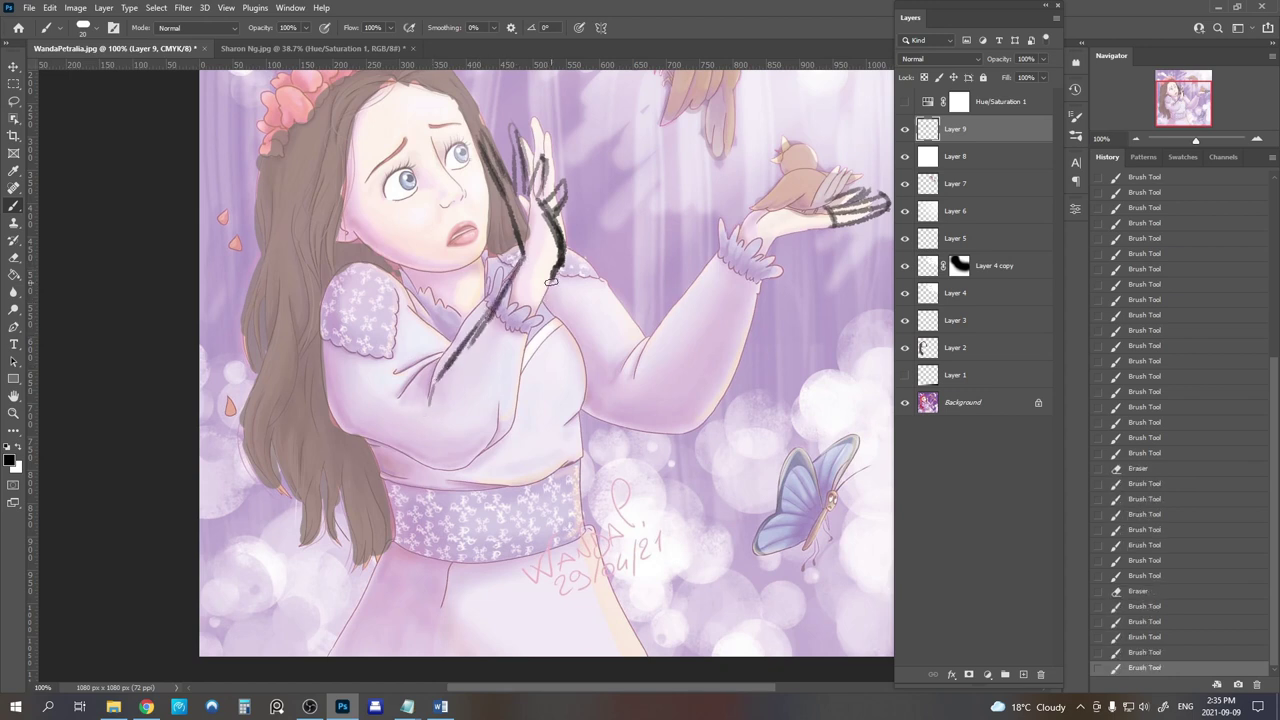
{"action": "left_click_drag", "start_coordinate": [551, 282], "coordinate": [514, 356]}
{"action": "left_click_drag", "start_coordinate": [540, 302], "coordinate": [499, 390]}
{"action": "left_click_drag", "start_coordinate": [530, 324], "coordinate": [494, 402]}
{"action": "left_click_drag", "start_coordinate": [520, 344], "coordinate": [479, 432]}
{"action": "left_click_drag", "start_coordinate": [508, 372], "coordinate": [468, 456]}
Sketch the inner and outer edges of the raised arm's upper arm, from the shoulder to the elbow.
{"action": "left_click_drag", "start_coordinate": [321, 323], "coordinate": [415, 412]}
{"action": "left_click_drag", "start_coordinate": [350, 365], "coordinate": [412, 416]}
{"action": "left_click_drag", "start_coordinate": [356, 371], "coordinate": [470, 455]}
{"action": "left_click_drag", "start_coordinate": [407, 308], "coordinate": [451, 362]}
{"action": "left_click_drag", "start_coordinate": [410, 316], "coordinate": [450, 360]}
{"action": "left_click_drag", "start_coordinate": [388, 403], "coordinate": [471, 457]}
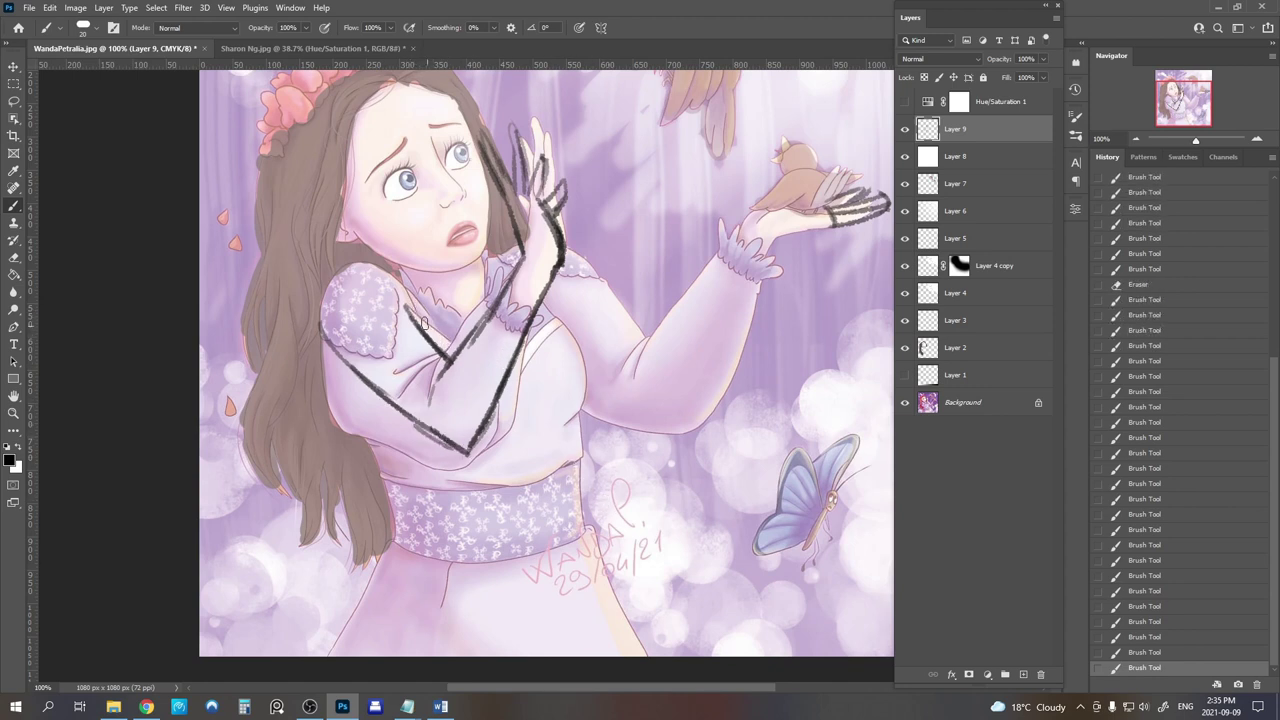
{"action": "left_click_drag", "start_coordinate": [411, 305], "coordinate": [447, 354]}
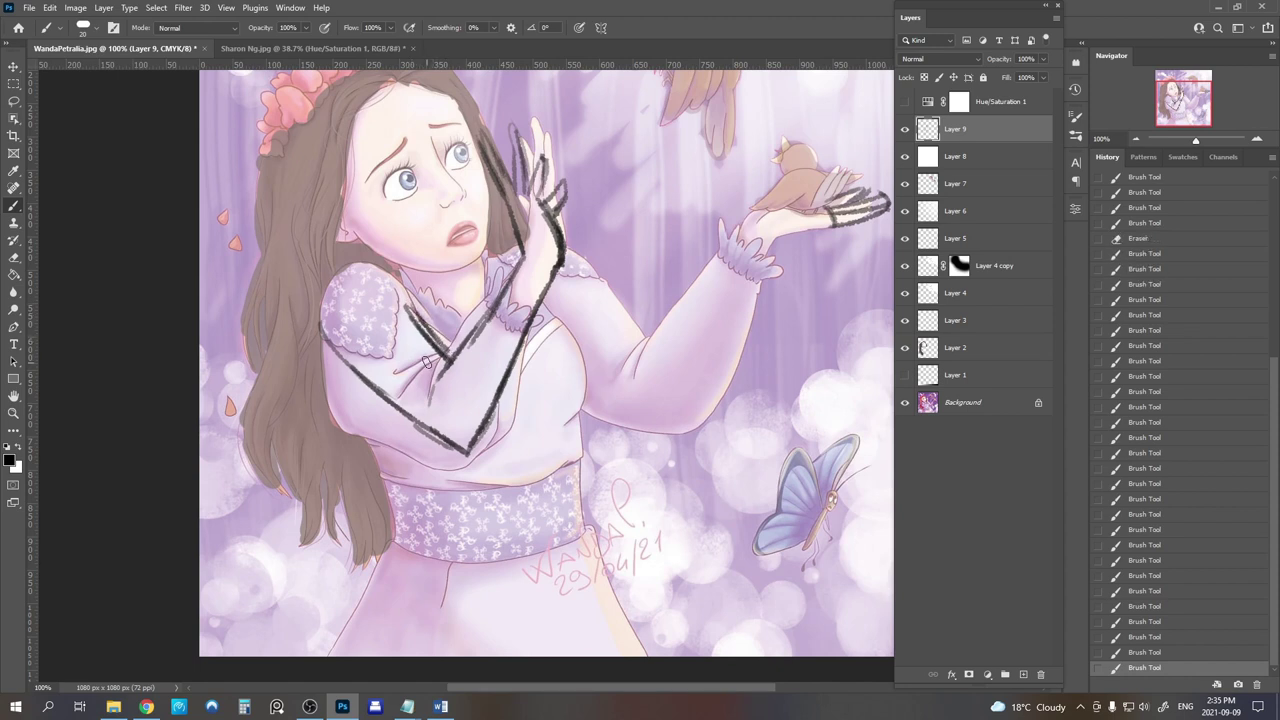
Add a crease at the raised arm's inner elbow and rounder outer contours along the upper arm and forearm.
{"action": "mouse_move", "coordinate": [410, 384]}
{"action": "left_mouse_down"}
{"action": "mouse_move", "coordinate": [450, 348]}
{"action": "mouse_move", "coordinate": [440, 357]}
{"action": "left_mouse_up"}
{"action": "mouse_move", "coordinate": [320, 338]}
{"action": "left_mouse_down"}
{"action": "mouse_move", "coordinate": [387, 422]}
{"action": "mouse_move", "coordinate": [368, 414]}
{"action": "mouse_move", "coordinate": [438, 449]}
{"action": "left_mouse_up"}
{"action": "left_click_drag", "start_coordinate": [355, 412], "coordinate": [348, 394]}
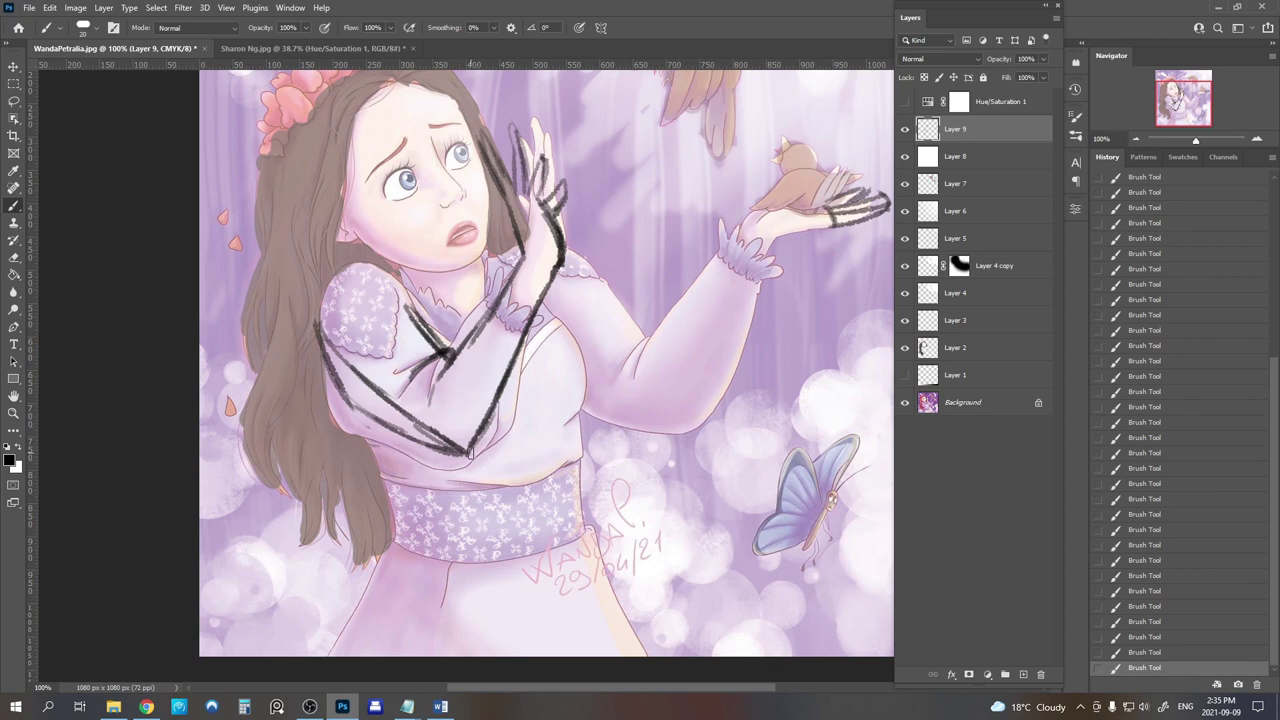
{"action": "mouse_move", "coordinate": [470, 452]}
{"action": "left_mouse_down"}
{"action": "mouse_move", "coordinate": [517, 378]}
{"action": "mouse_move", "coordinate": [532, 306]}
{"action": "left_mouse_up"}
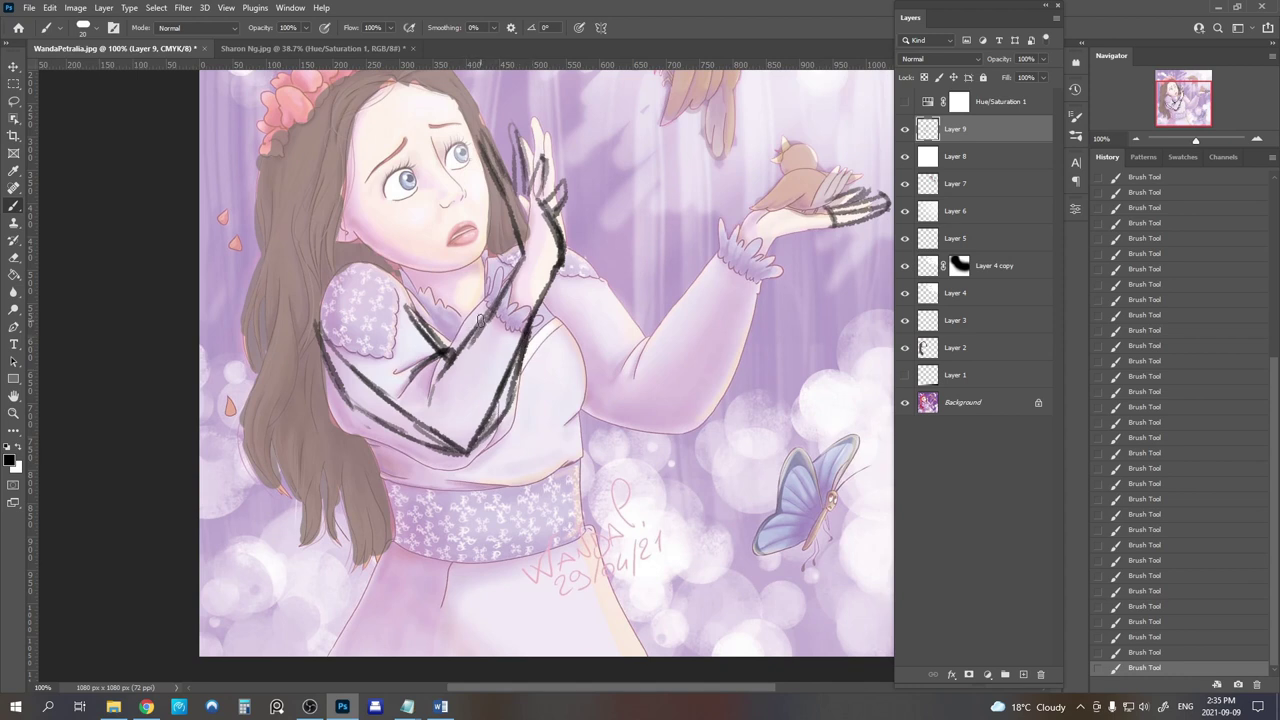
{"action": "left_click_drag", "start_coordinate": [505, 310], "coordinate": [516, 324]}
Erase the straight guide lines inside the raised arm's curved contours and touch up the forearm edge.
{"action": "key", "text": "e"}
{"action": "left_click_drag", "start_coordinate": [334, 338], "coordinate": [370, 382]}
{"action": "mouse_move", "coordinate": [344, 353]}
{"action": "left_mouse_down"}
{"action": "mouse_move", "coordinate": [461, 434]}
{"action": "mouse_move", "coordinate": [452, 442]}
{"action": "mouse_move", "coordinate": [473, 437]}
{"action": "mouse_move", "coordinate": [519, 342]}
{"action": "mouse_move", "coordinate": [510, 396]}
{"action": "left_mouse_up"}
{"action": "key", "text": "b"}
{"action": "left_click_drag", "start_coordinate": [525, 340], "coordinate": [506, 406]}
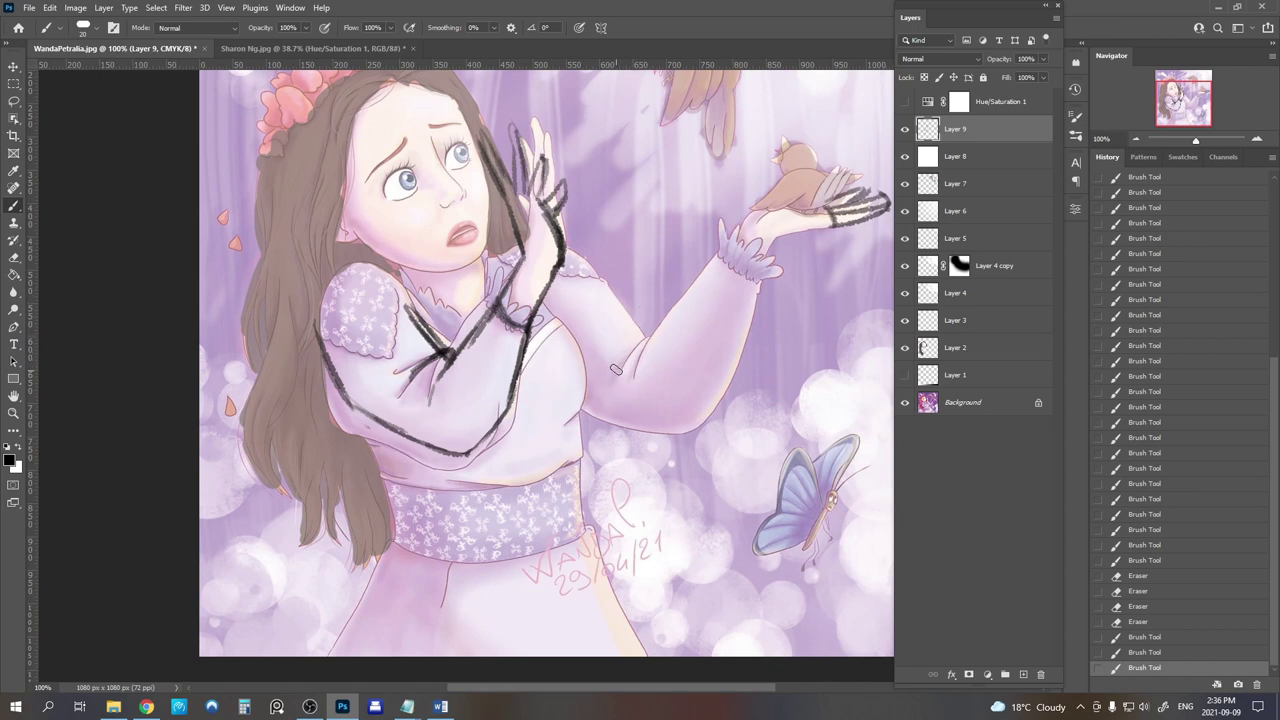
Sketch the inner-elbow creases and the upper forearm edge of the outstretched arm up to the cuff.
{"action": "mouse_move", "coordinate": [614, 372]}
{"action": "left_mouse_down"}
{"action": "mouse_move", "coordinate": [645, 336]}
{"action": "mouse_move", "coordinate": [634, 366]}
{"action": "left_mouse_up"}
{"action": "mouse_move", "coordinate": [650, 342]}
{"action": "left_mouse_down"}
{"action": "mouse_move", "coordinate": [620, 376]}
{"action": "mouse_move", "coordinate": [628, 356]}
{"action": "left_mouse_up"}
{"action": "key", "text": "e"}
{"action": "key", "text": "b"}
{"action": "mouse_move", "coordinate": [636, 344]}
{"action": "left_mouse_down"}
{"action": "mouse_move", "coordinate": [618, 362]}
{"action": "mouse_move", "coordinate": [690, 292]}
{"action": "left_mouse_up"}
{"action": "left_click_drag", "start_coordinate": [656, 330], "coordinate": [720, 255]}
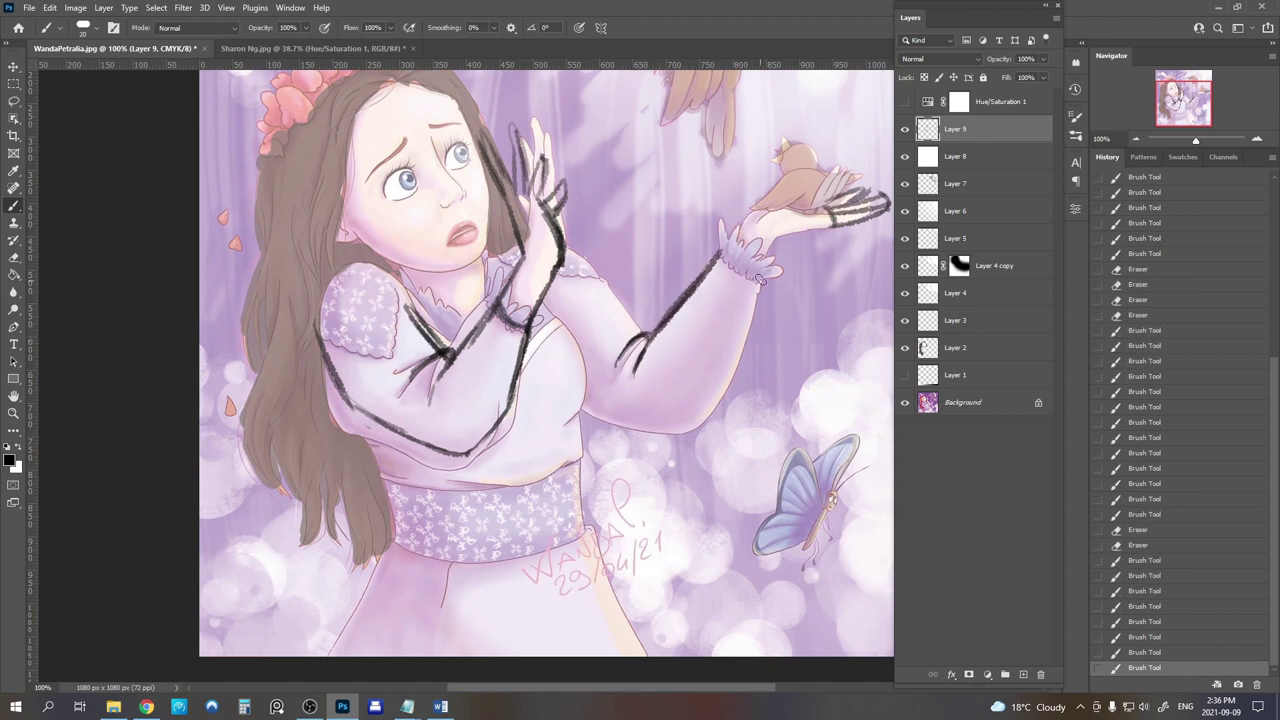
Sketch the lower forearm edge of the outstretched arm from the cuff down to the elbow.
{"action": "left_click_drag", "start_coordinate": [758, 287], "coordinate": [729, 352]}
{"action": "left_click_drag", "start_coordinate": [759, 286], "coordinate": [727, 358]}
{"action": "left_click_drag", "start_coordinate": [757, 288], "coordinate": [713, 390]}
{"action": "left_click_drag", "start_coordinate": [732, 350], "coordinate": [705, 408]}
{"action": "mouse_move", "coordinate": [737, 336]}
{"action": "left_mouse_down"}
{"action": "mouse_move", "coordinate": [688, 431]}
{"action": "mouse_move", "coordinate": [719, 392]}
{"action": "left_mouse_up"}
Sketch the upper edge of the outstretched arm's upper arm, from the shoulder to the elbow crease.
{"action": "left_click_drag", "start_coordinate": [602, 283], "coordinate": [628, 318]}
{"action": "left_click_drag", "start_coordinate": [602, 284], "coordinate": [640, 337]}
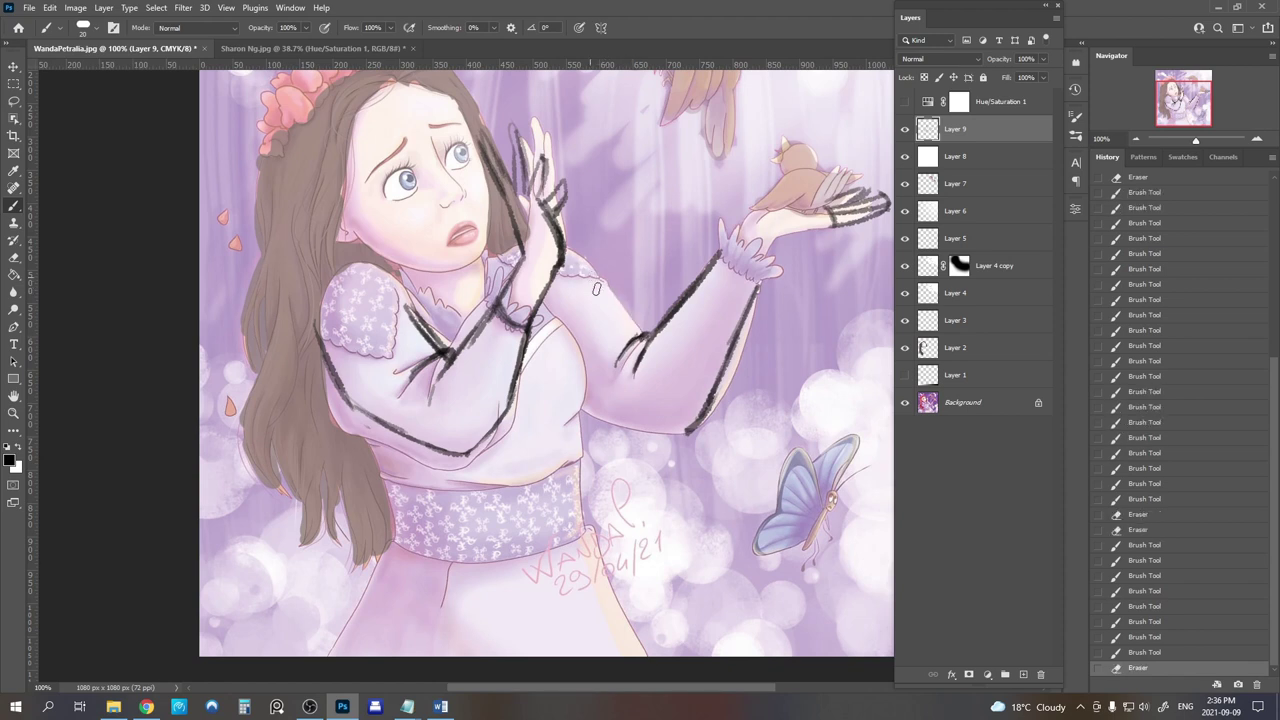
{"action": "left_click_drag", "start_coordinate": [590, 282], "coordinate": [639, 334]}
{"action": "left_click_drag", "start_coordinate": [590, 282], "coordinate": [636, 336]}
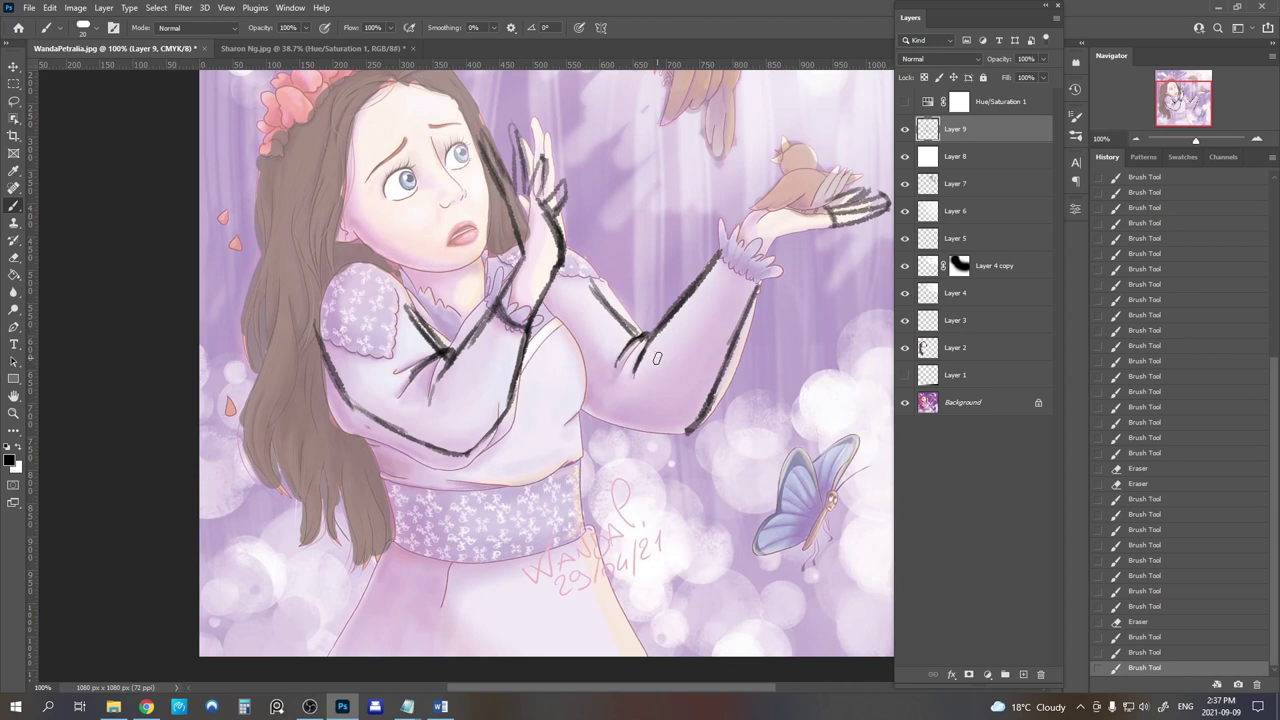
Sketch both sides of the torso from chest to waist and add a shadow under the bust.
{"action": "key", "text": "e"}
{"action": "left_click", "coordinate": [434, 480]}
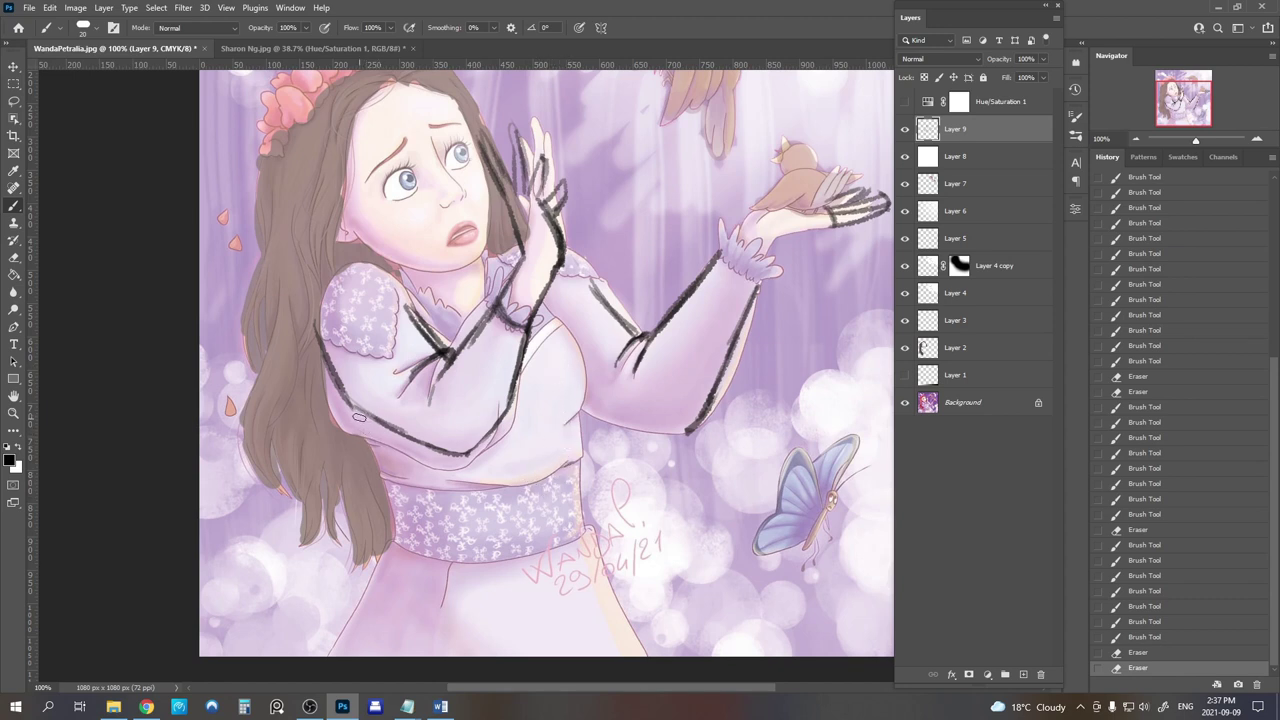
{"action": "left_click_drag", "start_coordinate": [358, 422], "coordinate": [384, 466]}
{"action": "left_click_drag", "start_coordinate": [380, 458], "coordinate": [386, 470]}
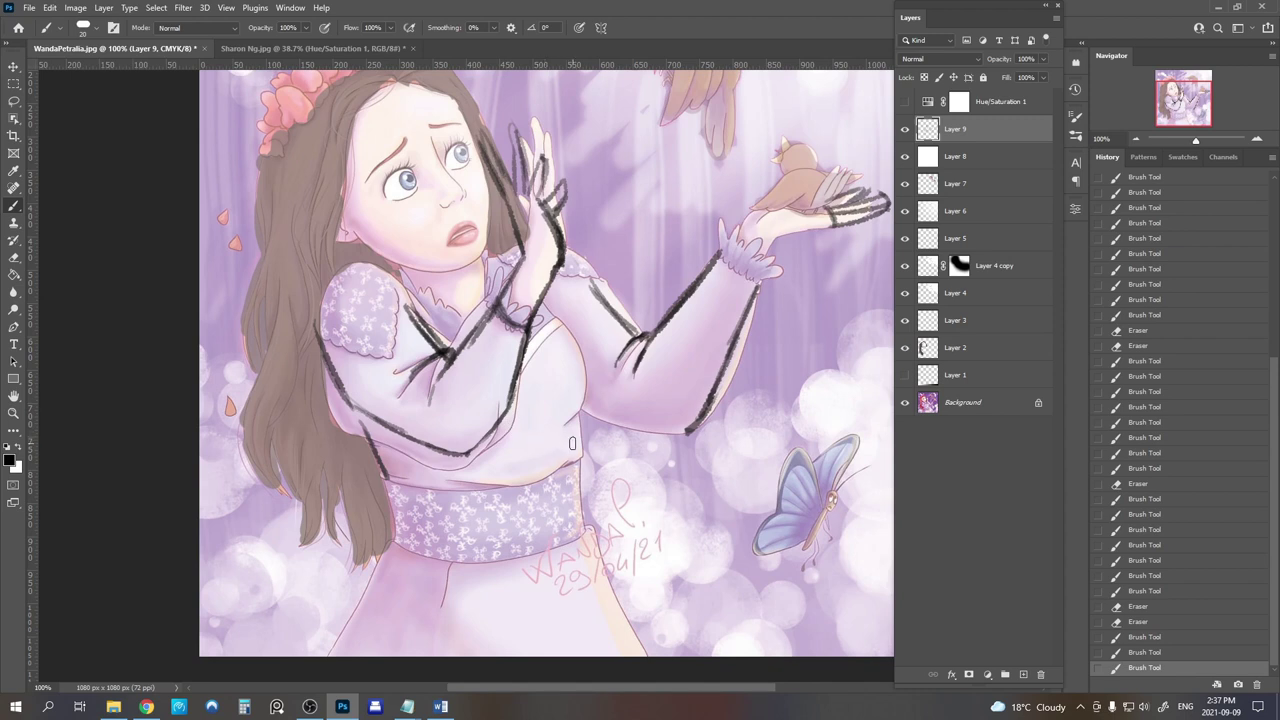
{"action": "left_click_drag", "start_coordinate": [576, 460], "coordinate": [583, 408]}
{"action": "left_click_drag", "start_coordinate": [581, 418], "coordinate": [586, 390]}
{"action": "left_click_drag", "start_coordinate": [568, 329], "coordinate": [588, 384]}
{"action": "mouse_move", "coordinate": [586, 370]}
{"action": "left_mouse_down"}
{"action": "mouse_move", "coordinate": [592, 398]}
{"action": "mouse_move", "coordinate": [566, 466]}
{"action": "left_mouse_up"}
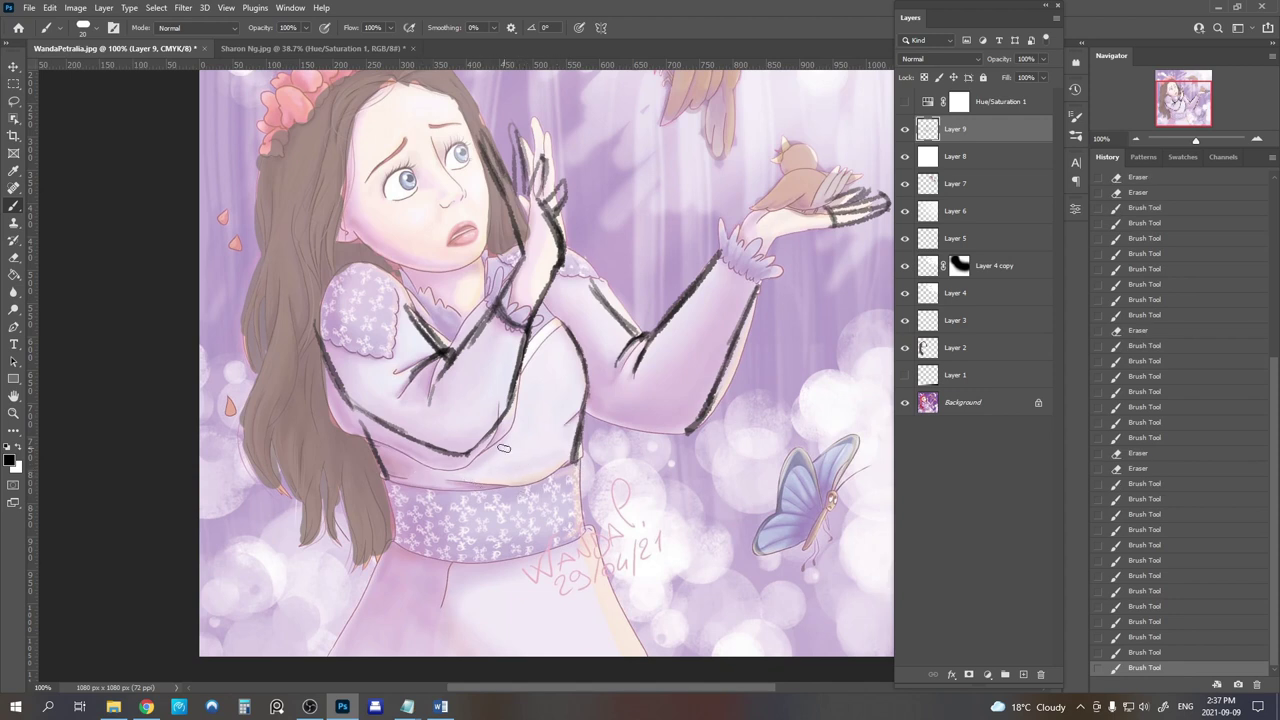
{"action": "mouse_move", "coordinate": [540, 433]}
{"action": "left_mouse_down"}
{"action": "mouse_move", "coordinate": [495, 450]}
{"action": "mouse_move", "coordinate": [543, 434]}
{"action": "mouse_move", "coordinate": [468, 465]}
{"action": "mouse_move", "coordinate": [556, 426]}
{"action": "left_mouse_up"}
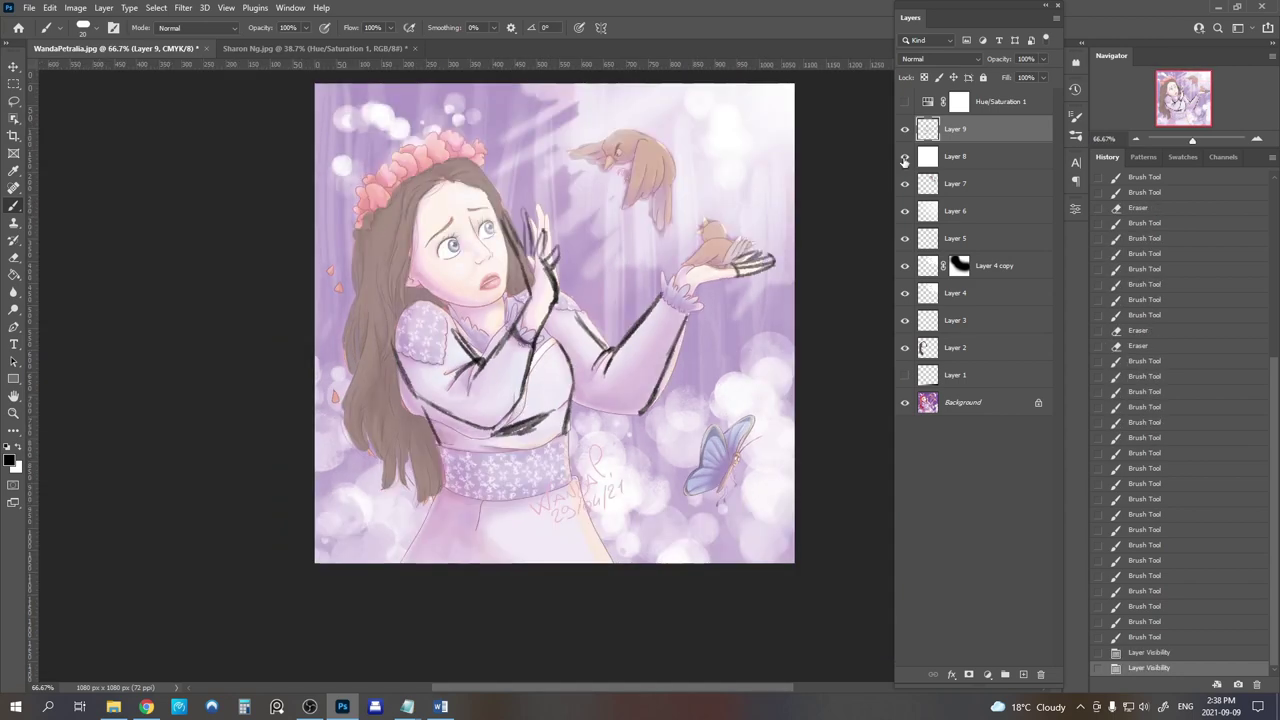
Hide the sketch on Layer 9 along with the white fade on Layer 8, and switch to the mermaid illustration.
{"action": "left_click", "coordinate": [905, 129]}
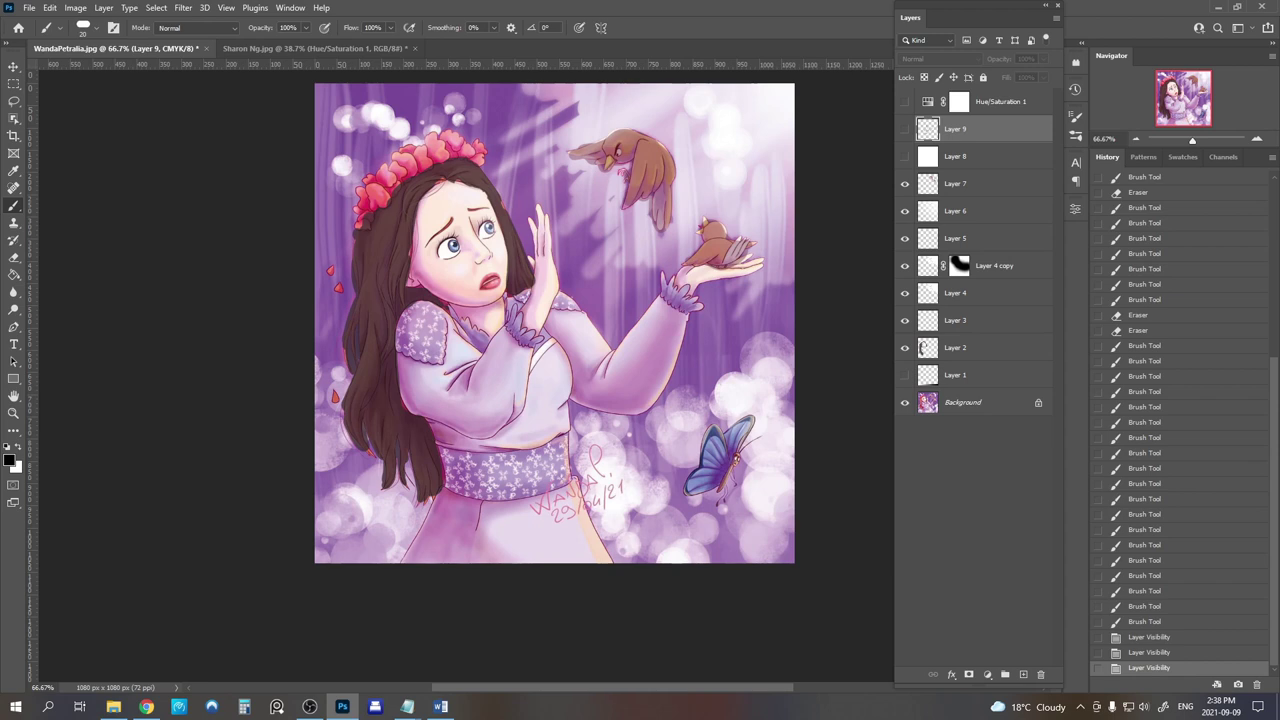
{"action": "key", "text": "ctrl+Tab"}
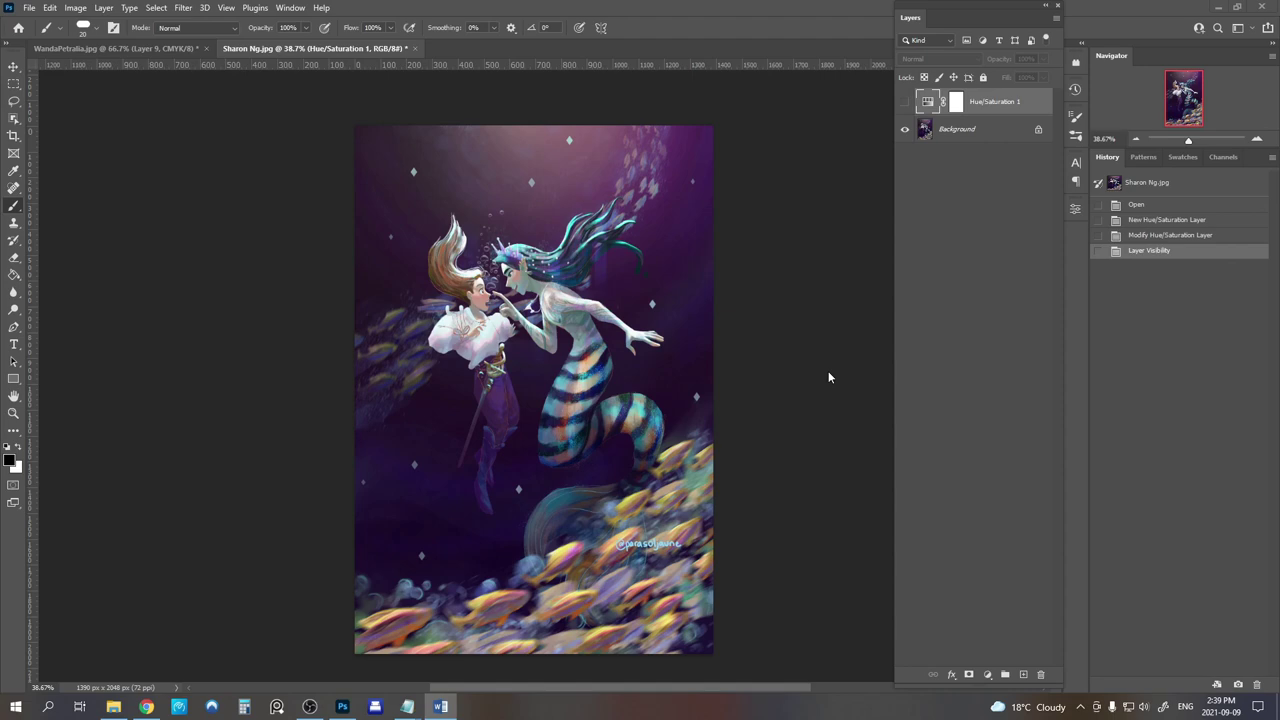
Examine the mermaid illustration's figures and overall composition, and show its Hue/Saturation 1 layer to check the values in grayscale.
{"action": "left_click", "coordinate": [1257, 140]}
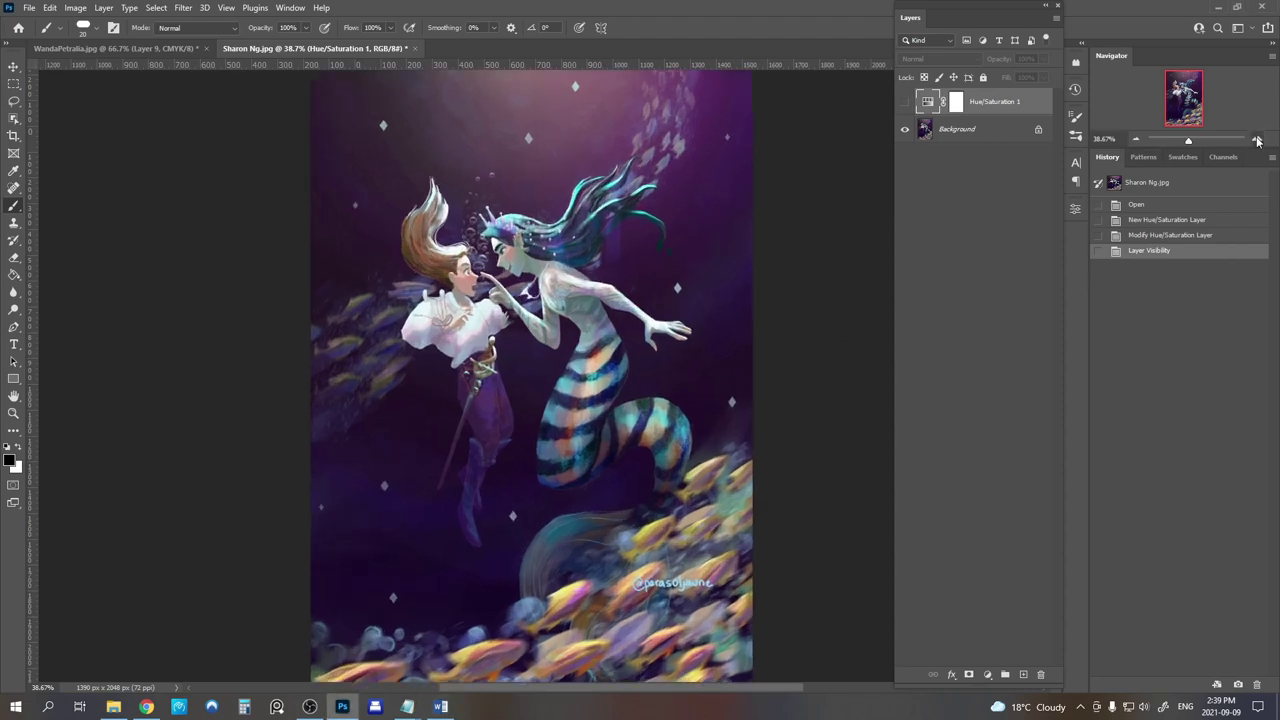
{"action": "left_click", "coordinate": [1257, 140]}
{"action": "left_click", "coordinate": [1257, 140]}
{"action": "left_click_drag", "start_coordinate": [825, 372], "coordinate": [885, 398]}
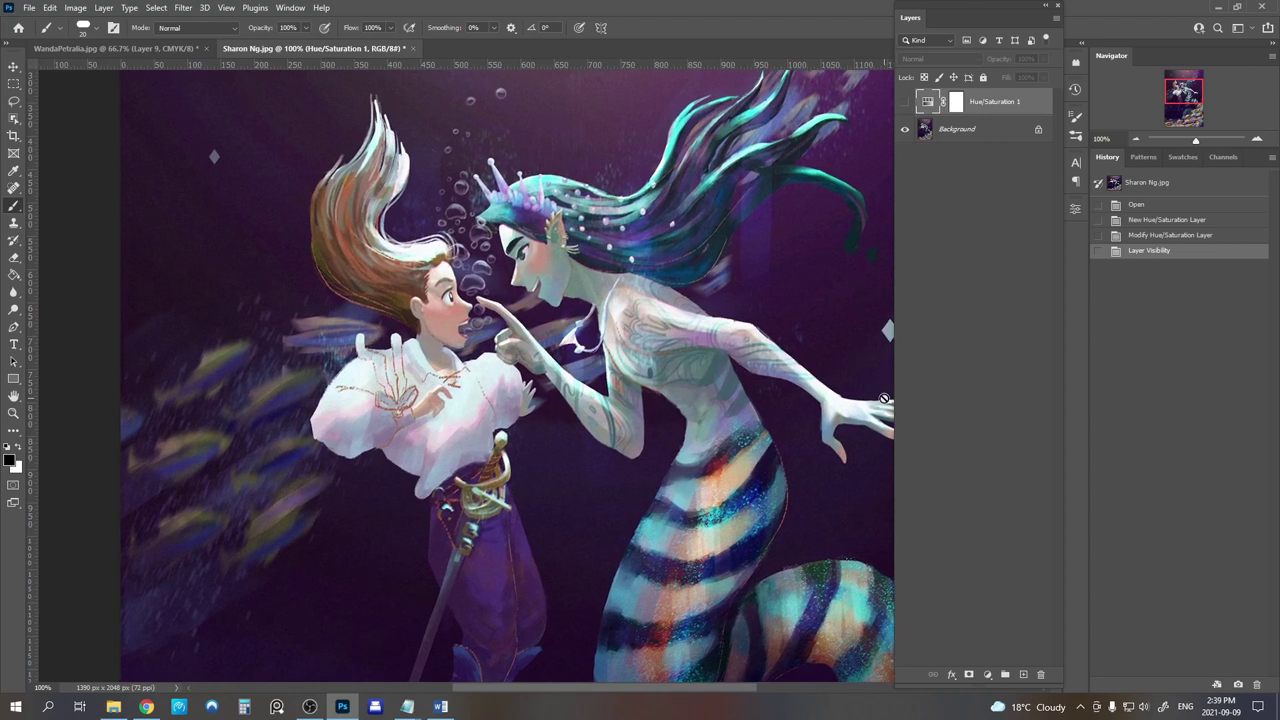
{"action": "left_click", "coordinate": [1135, 140]}
{"action": "left_click", "coordinate": [1135, 140]}
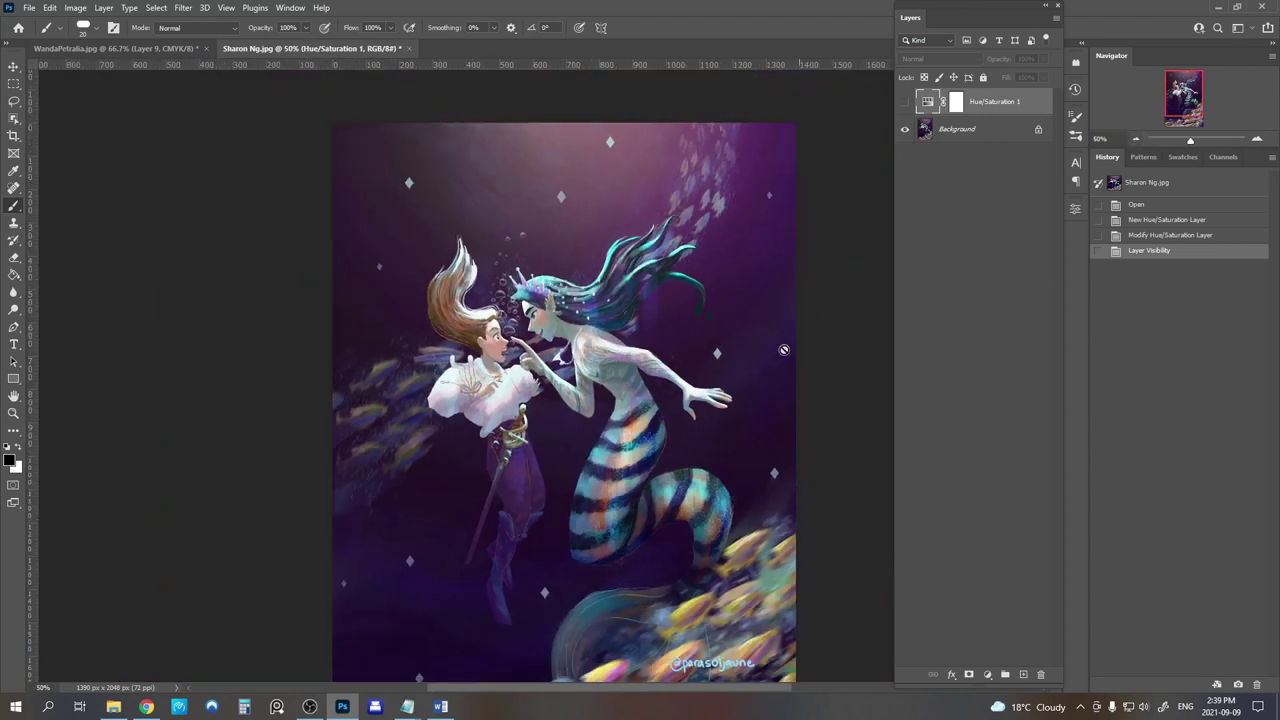
{"action": "left_click_drag", "start_coordinate": [701, 376], "coordinate": [682, 369]}
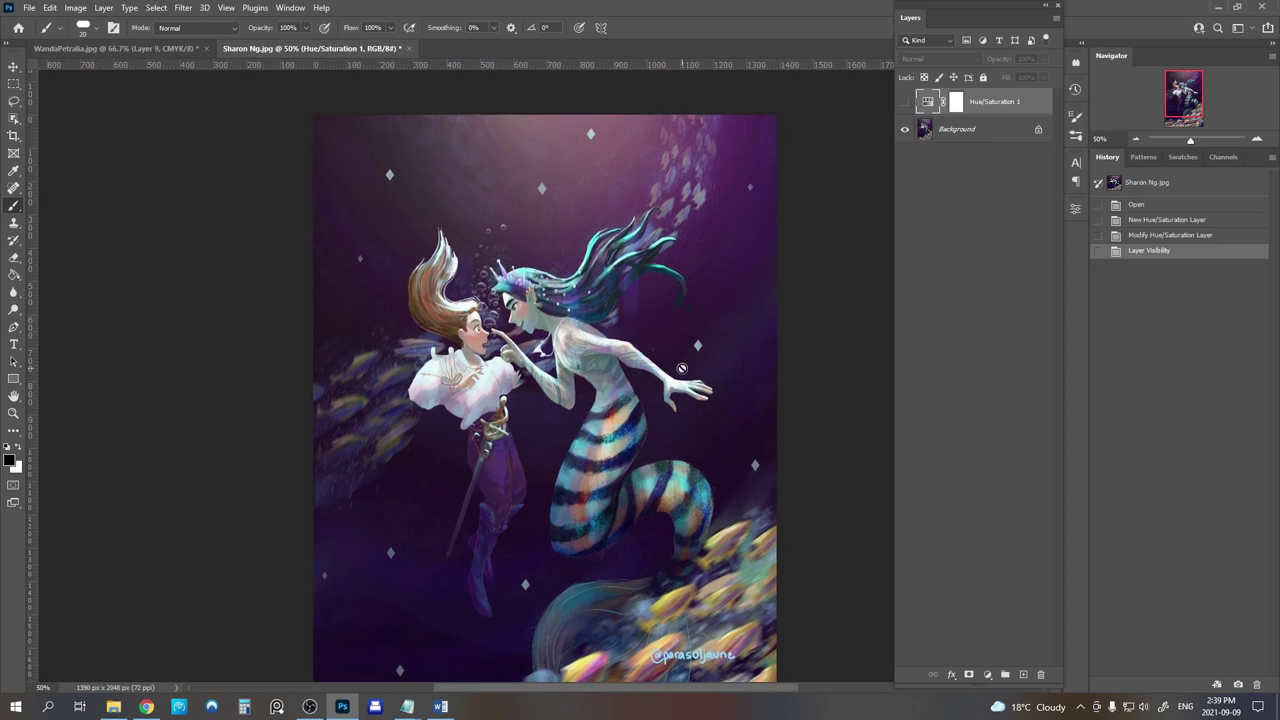
{"action": "left_click_drag", "start_coordinate": [618, 426], "coordinate": [612, 408]}
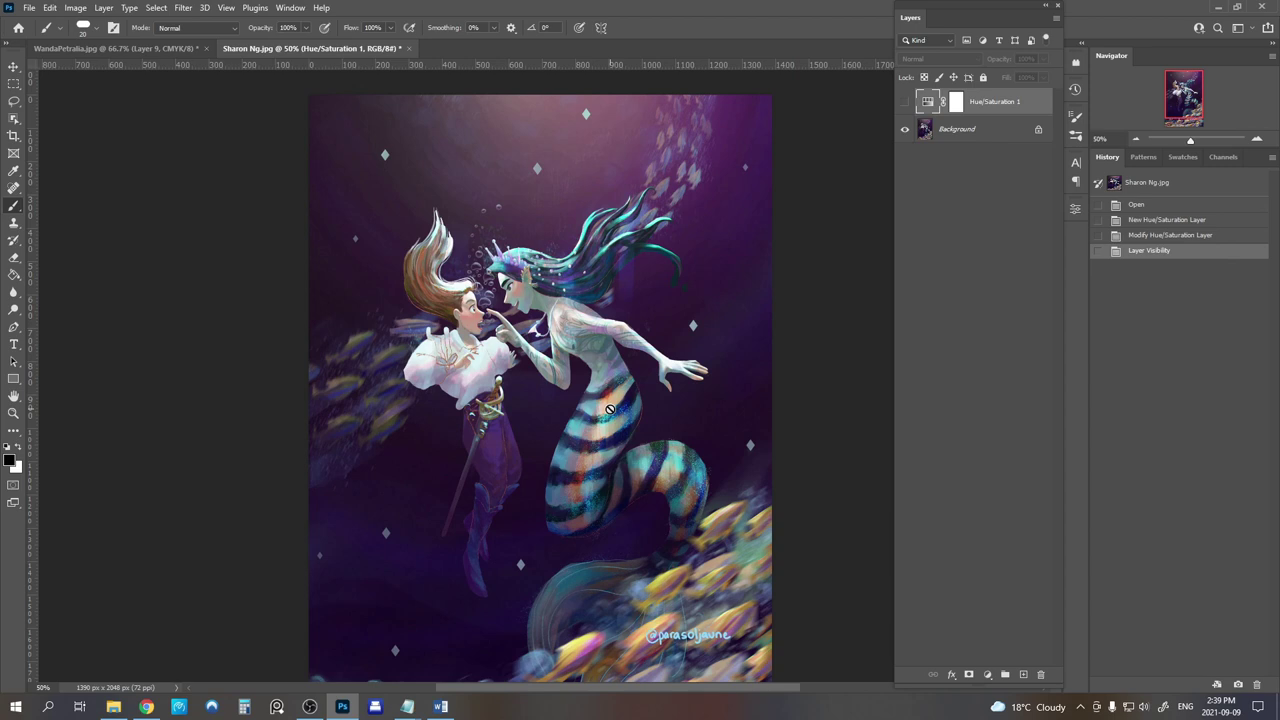
{"action": "key", "text": "ctrl+minus"}
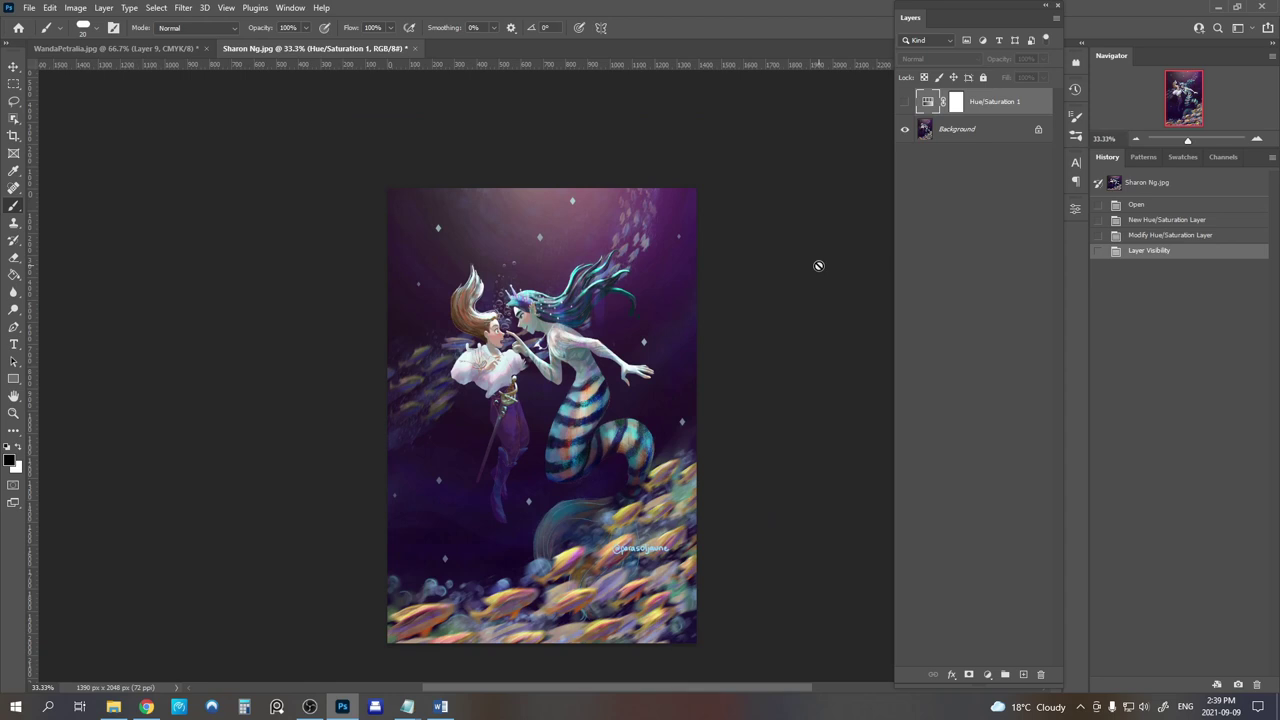
{"action": "left_click", "coordinate": [1257, 138]}
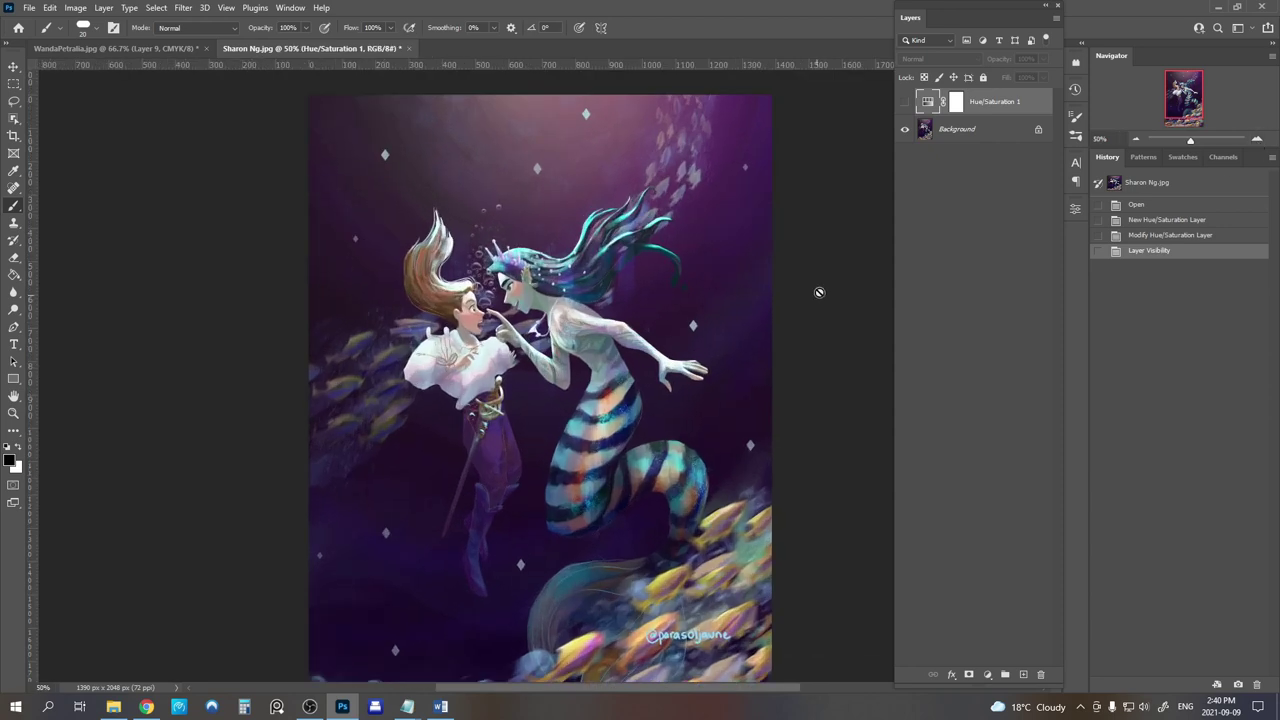
{"action": "left_click", "coordinate": [905, 103]}
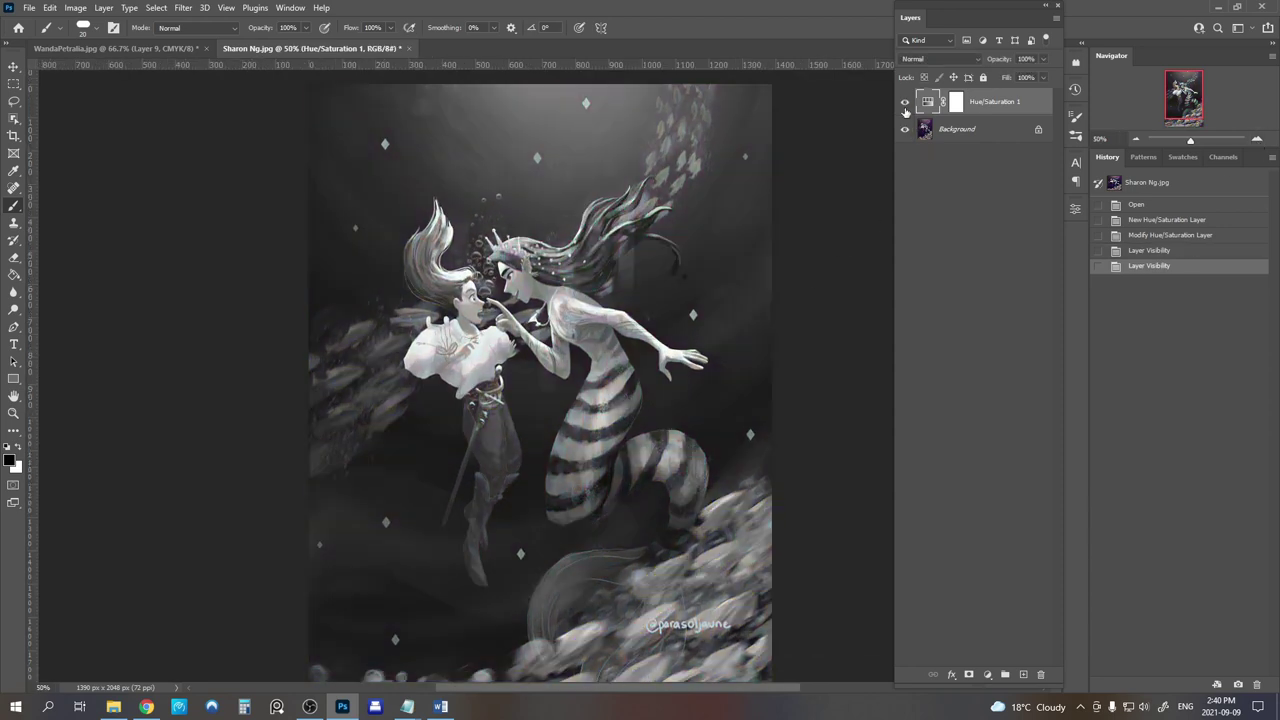
Examine the whole mermaid illustration's values in grayscale and hide the Hue/Saturation 1 layer to return to color.
{"action": "left_click", "coordinate": [1134, 139]}
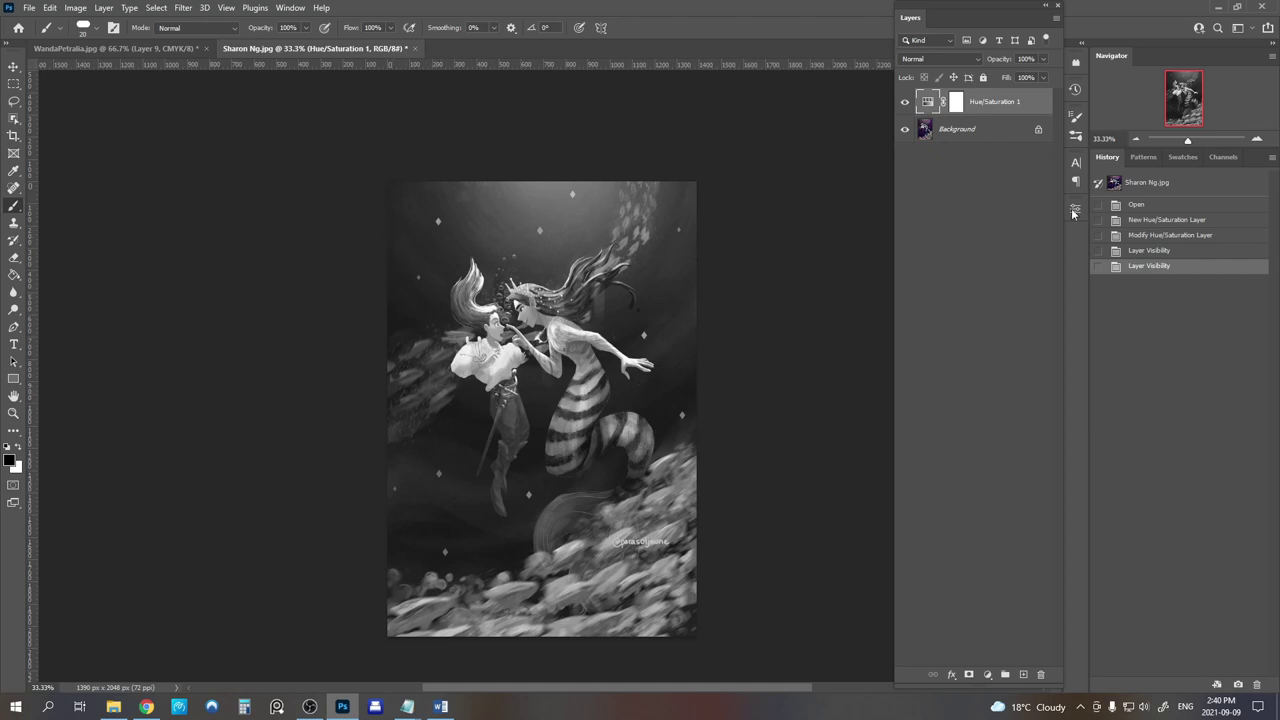
{"action": "left_click", "coordinate": [1256, 140]}
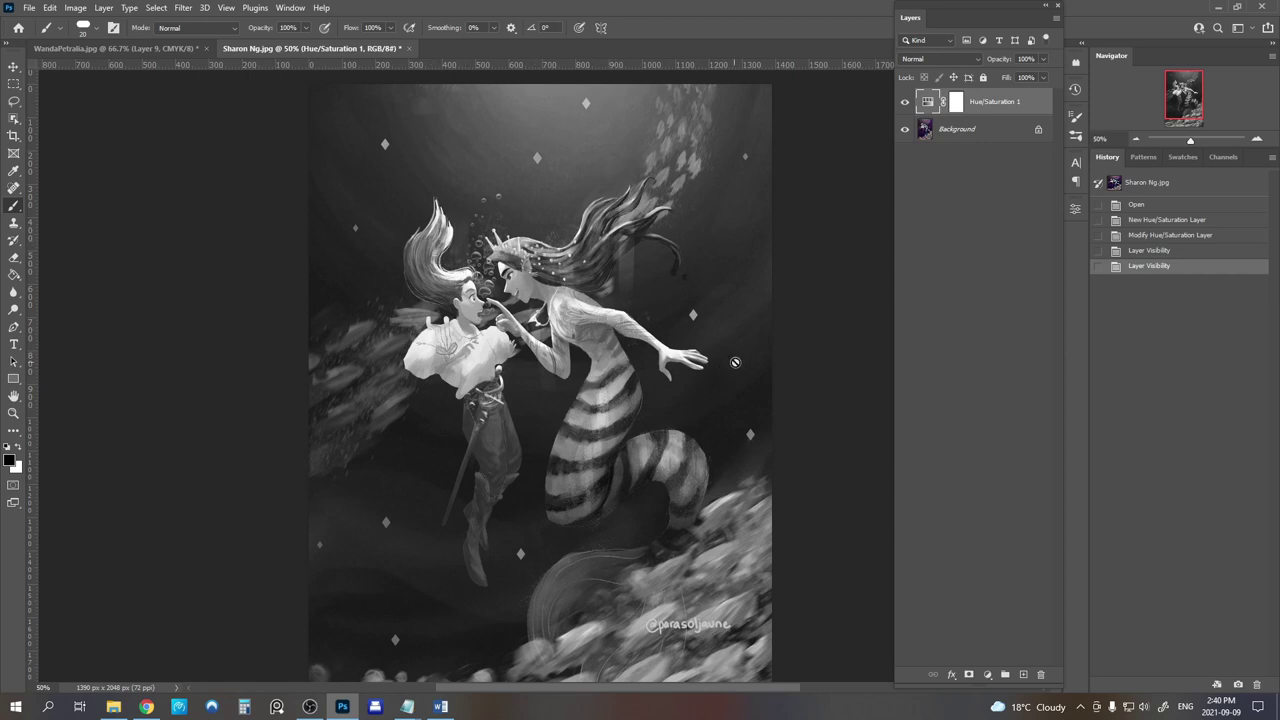
{"action": "key", "text": "ctrl+comma"}
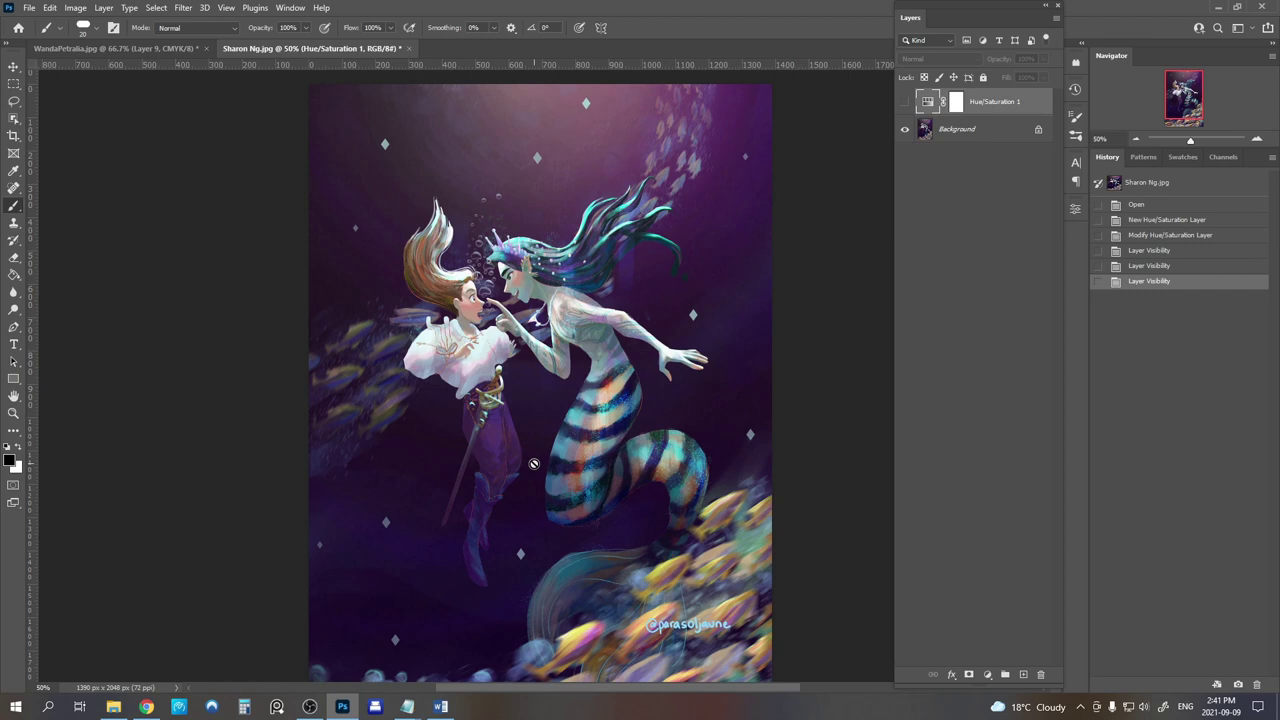
Add a new layer directly above the Background and set its blend mode to Soft Light.
{"action": "left_click", "coordinate": [975, 134]}
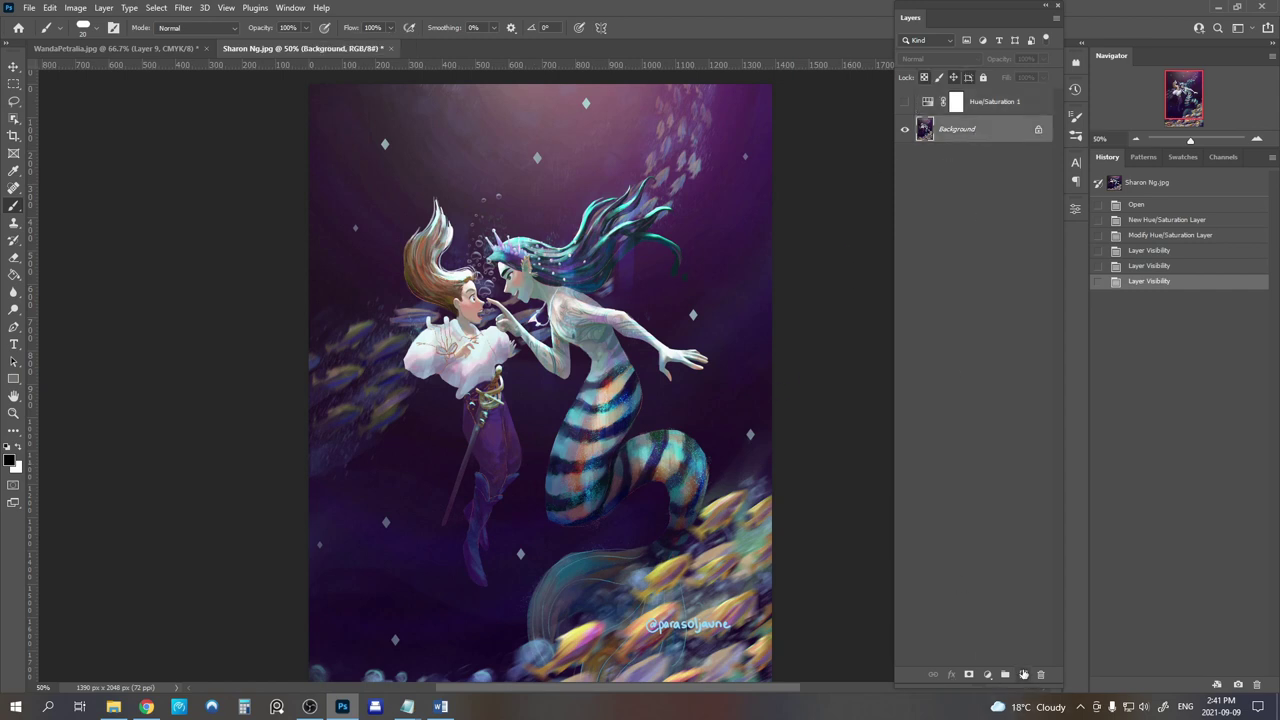
{"action": "left_click", "coordinate": [1023, 675]}
{"action": "left_click", "coordinate": [945, 59]}
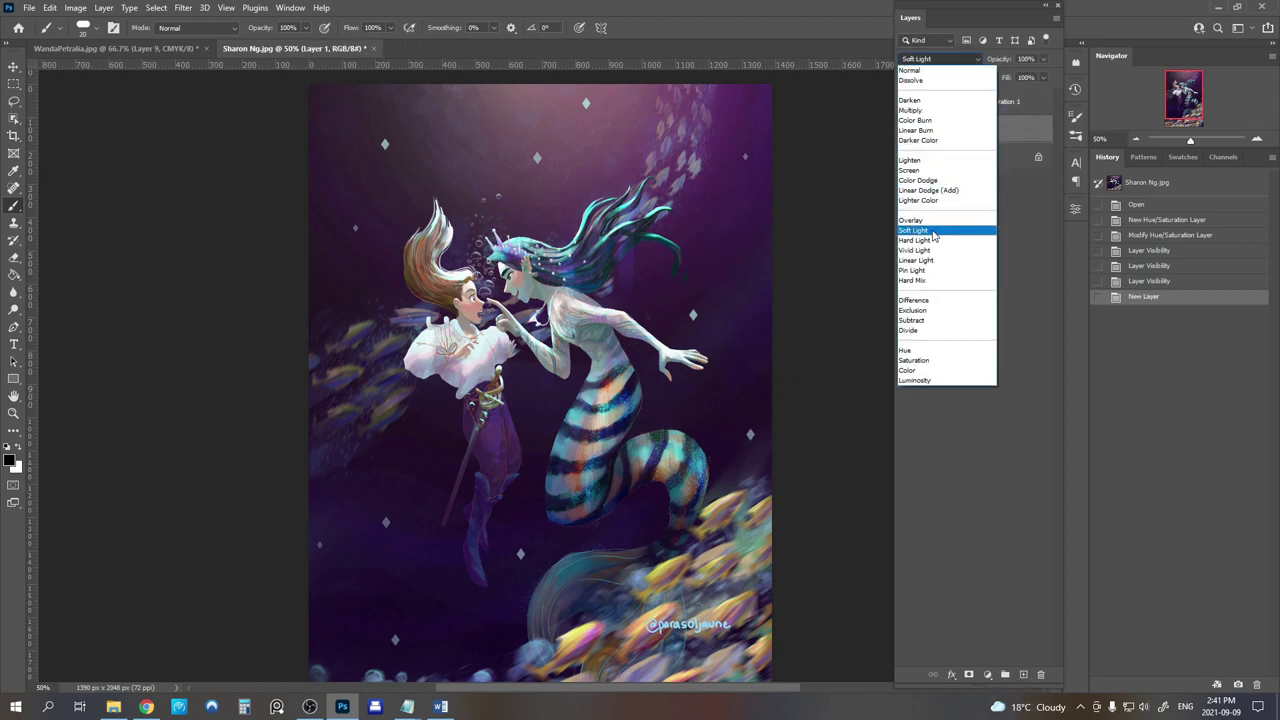
{"action": "left_click", "coordinate": [934, 232]}
Paint white over the human figure's trousers and boots to lighten them, and erase the excess around the legs.
{"action": "left_click", "coordinate": [24, 446]}
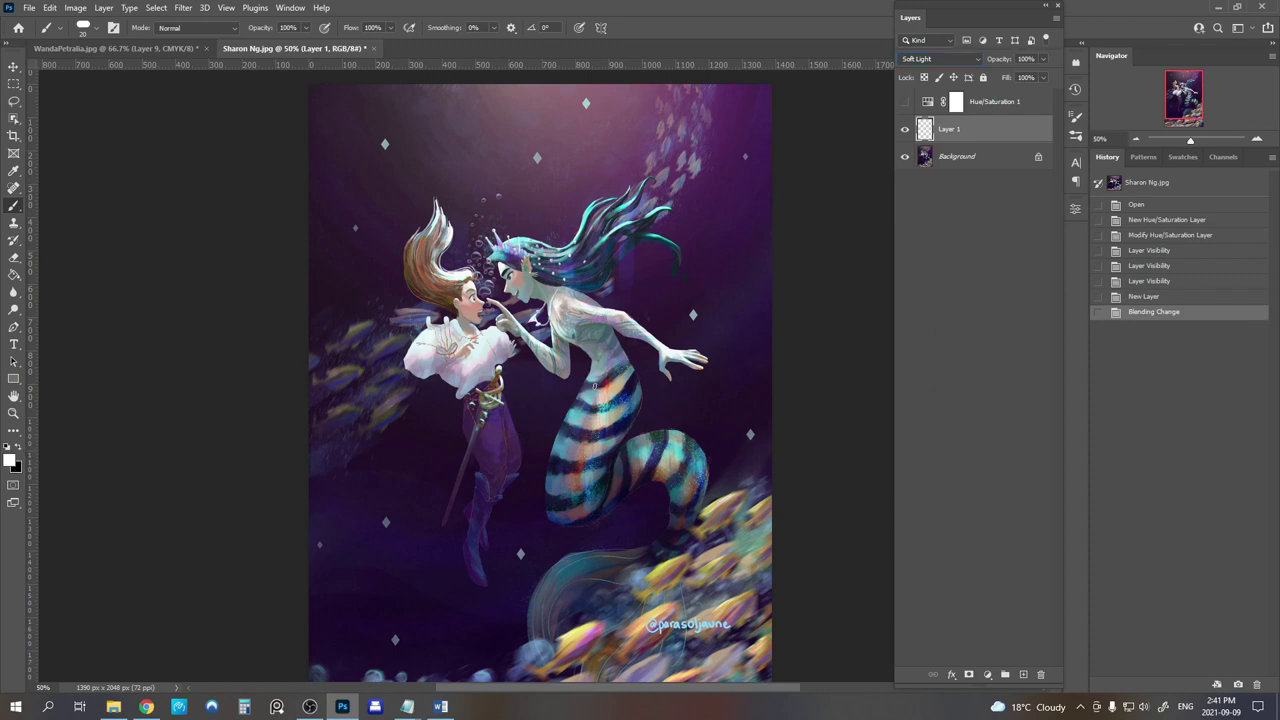
{"action": "right_click", "coordinate": [643, 306]}
{"action": "left_click", "coordinate": [750, 5]}
{"action": "left_click_drag", "start_coordinate": [470, 402], "coordinate": [494, 484]}
{"action": "mouse_move", "coordinate": [492, 470]}
{"action": "left_mouse_down"}
{"action": "mouse_move", "coordinate": [470, 498]}
{"action": "mouse_move", "coordinate": [462, 548]}
{"action": "left_mouse_up"}
{"action": "key", "text": "e"}
{"action": "key", "text": "b"}
{"action": "left_click_drag", "start_coordinate": [488, 478], "coordinate": [478, 582]}
{"action": "left_click_drag", "start_coordinate": [484, 410], "coordinate": [498, 480]}
{"action": "key", "text": "e"}
{"action": "left_click_drag", "start_coordinate": [508, 430], "coordinate": [490, 540]}
Reduce the Soft Light layer's opacity to 51%.
{"action": "left_click", "coordinate": [1043, 59]}
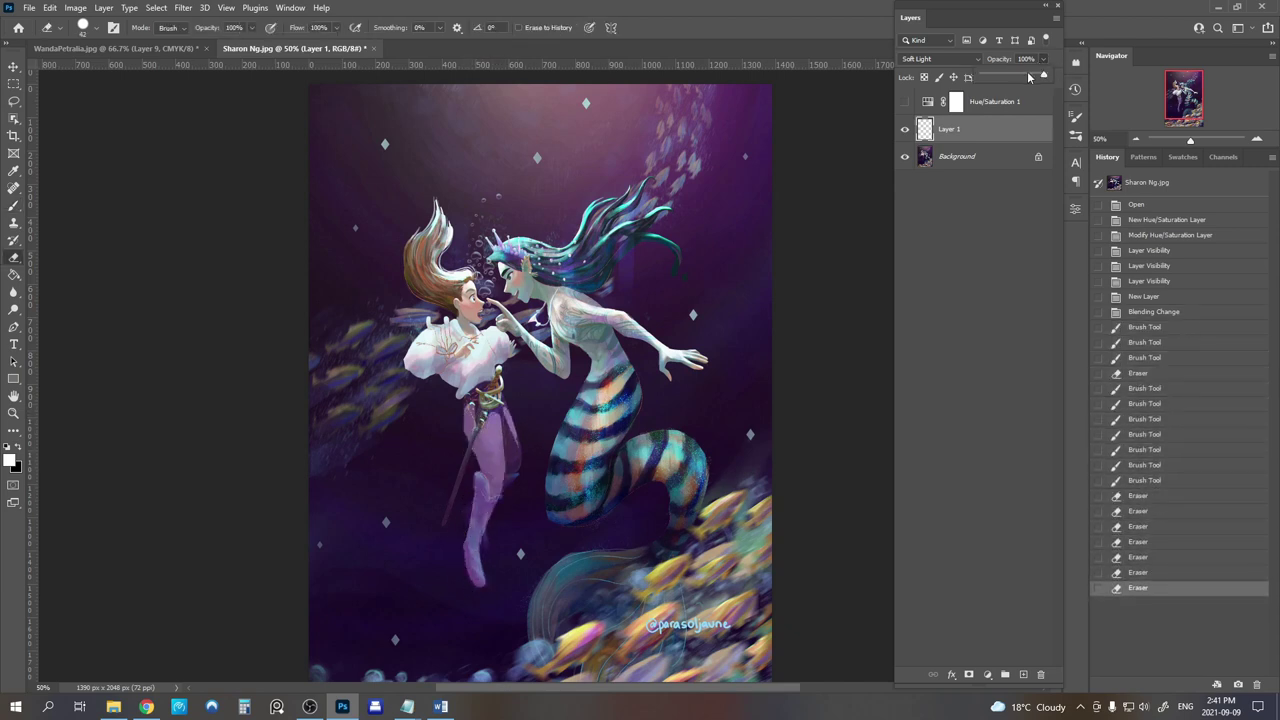
{"action": "left_click_drag", "start_coordinate": [1025, 78], "coordinate": [1016, 78]}
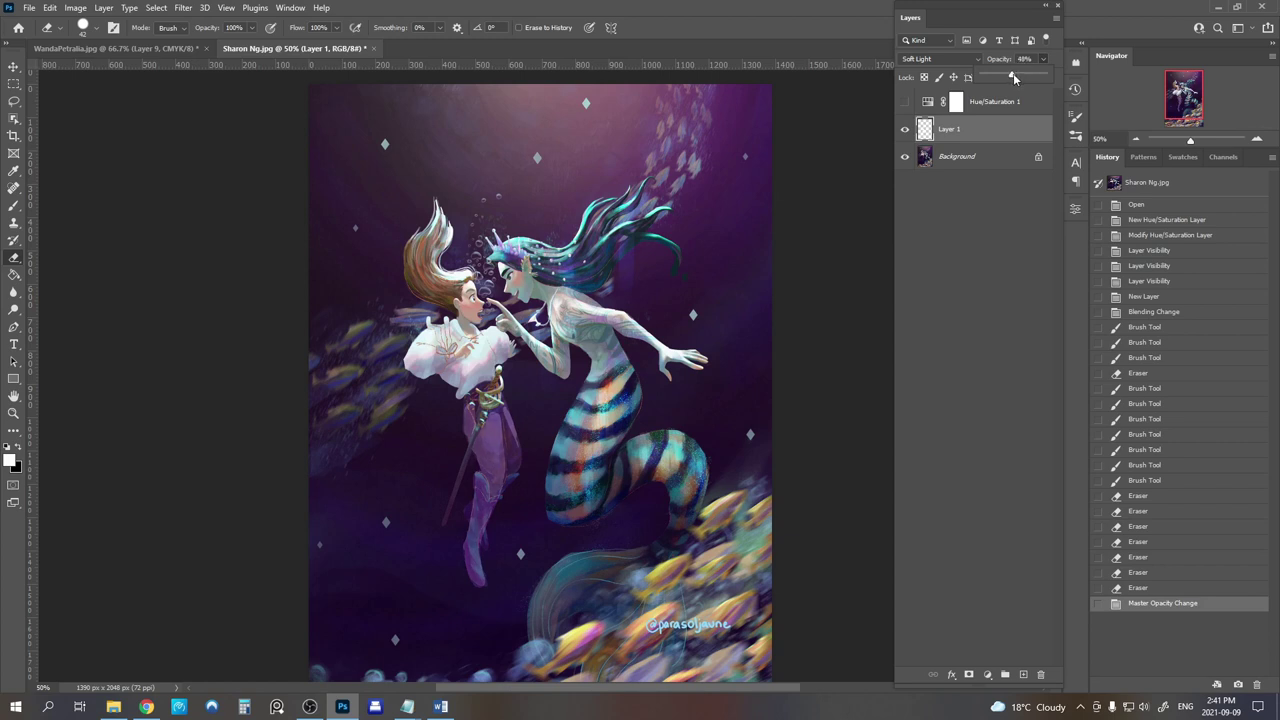
{"action": "left_click_drag", "start_coordinate": [1013, 73], "coordinate": [1015, 74]}
Add another layer above the leg highlights and set its blend mode to Overlay.
{"action": "left_click", "coordinate": [1023, 675]}
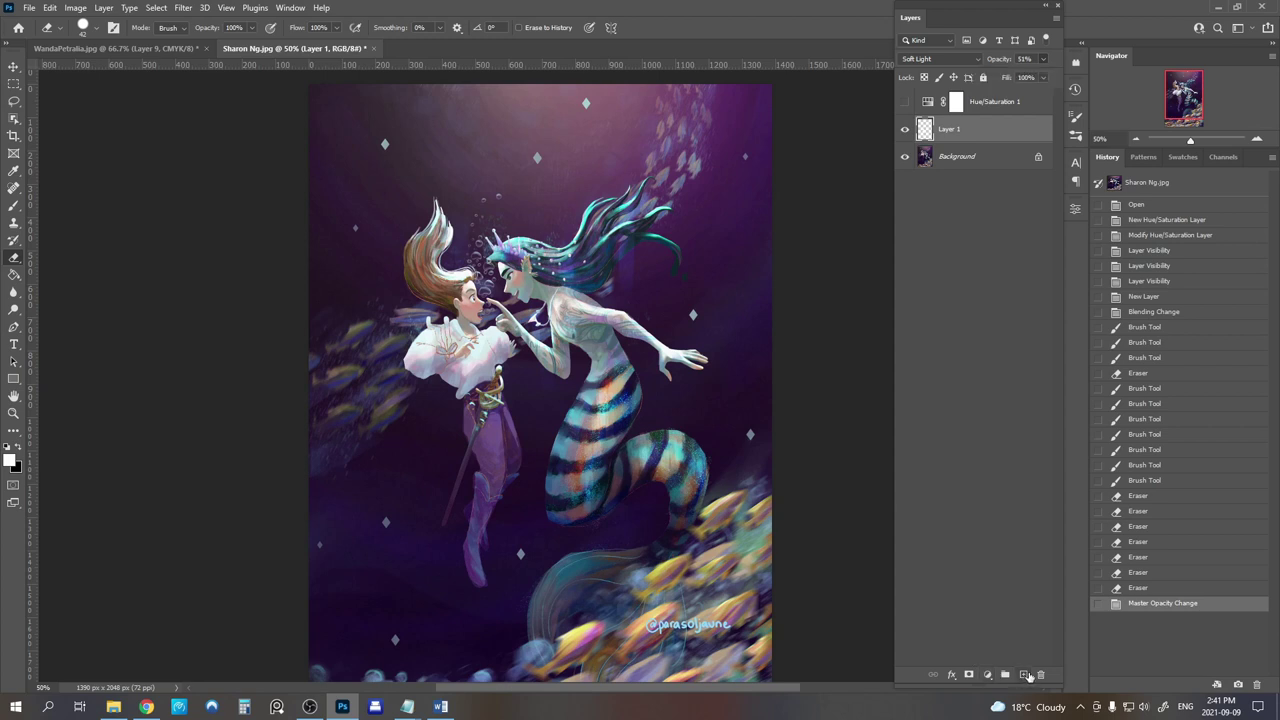
{"action": "left_click", "coordinate": [935, 59]}
{"action": "left_click", "coordinate": [932, 199]}
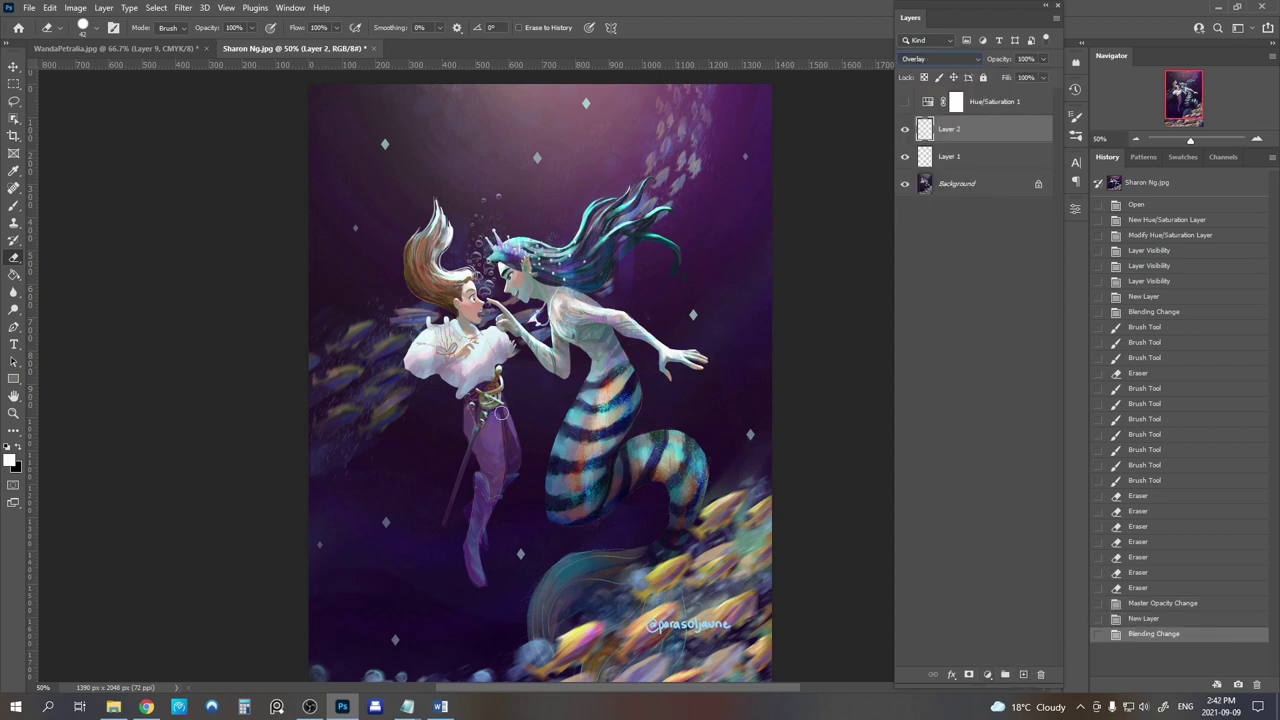
Brighten both of the human figure's boots with white brush strokes on the Overlay layer and erase the spill.
{"action": "left_click", "coordinate": [481, 485]}
{"action": "key", "text": "b"}
{"action": "left_click_drag", "start_coordinate": [481, 487], "coordinate": [480, 512]}
{"action": "left_click_drag", "start_coordinate": [482, 490], "coordinate": [479, 576]}
{"action": "left_click_drag", "start_coordinate": [479, 530], "coordinate": [489, 505]}
{"action": "left_click_drag", "start_coordinate": [489, 505], "coordinate": [485, 504]}
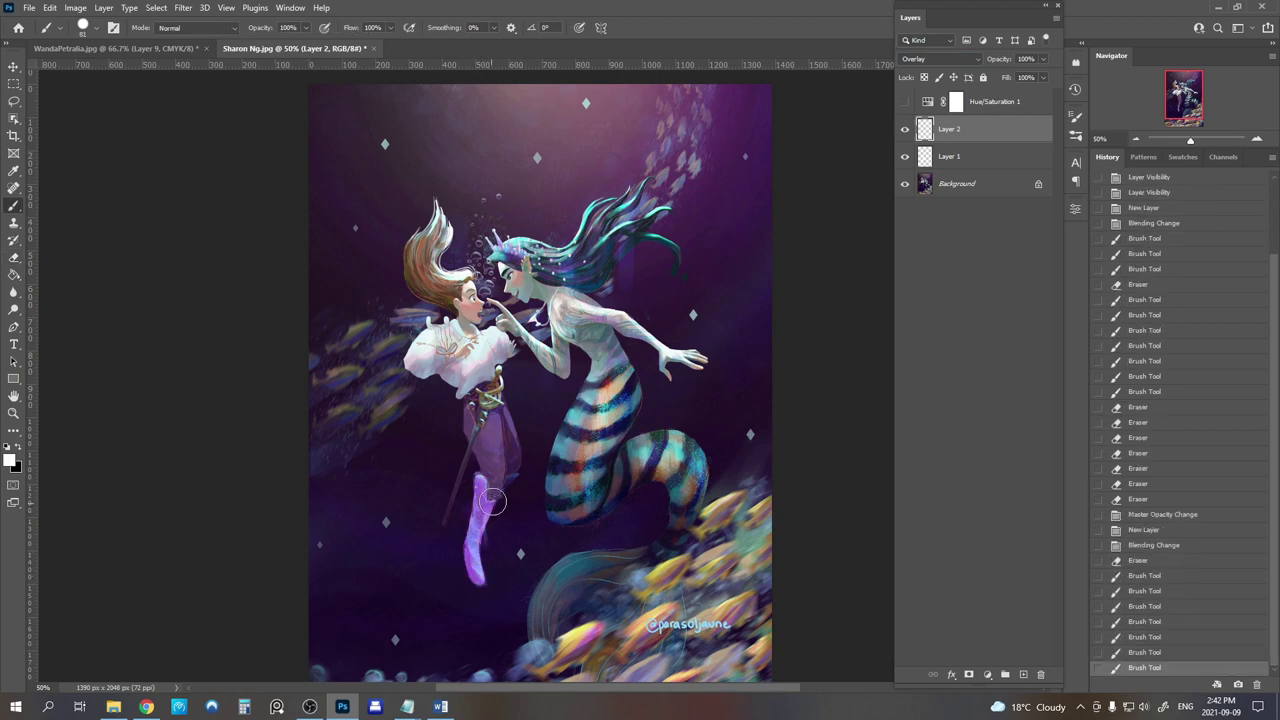
{"action": "mouse_move", "coordinate": [493, 502]}
{"action": "left_mouse_down"}
{"action": "mouse_move", "coordinate": [479, 509]}
{"action": "mouse_move", "coordinate": [484, 538]}
{"action": "left_mouse_up"}
{"action": "mouse_move", "coordinate": [506, 490]}
{"action": "left_mouse_down"}
{"action": "mouse_move", "coordinate": [492, 506]}
{"action": "mouse_move", "coordinate": [515, 477]}
{"action": "mouse_move", "coordinate": [496, 494]}
{"action": "mouse_move", "coordinate": [502, 506]}
{"action": "left_mouse_up"}
{"action": "key", "text": "e"}
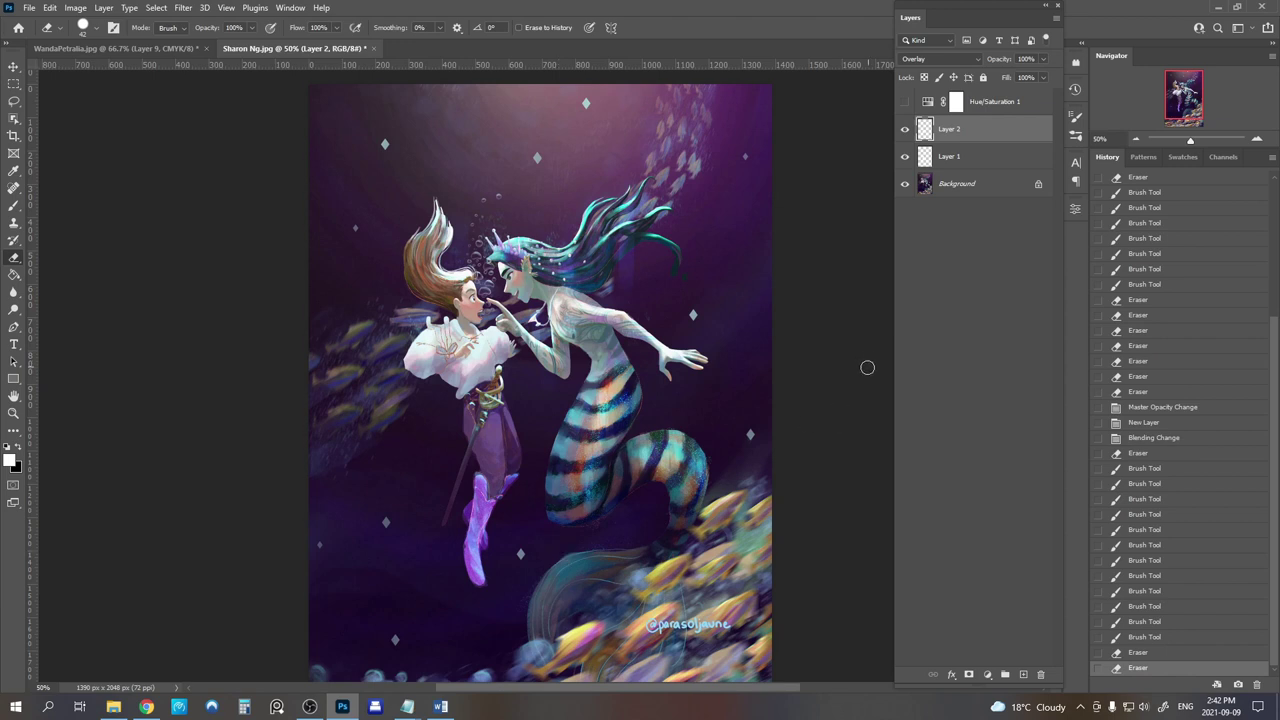
Set the Overlay layer's opacity to 62% in the grayscale view and compare the boots with that layer hidden and shown.
{"action": "left_click", "coordinate": [905, 101]}
{"action": "left_click", "coordinate": [1043, 59]}
{"action": "left_click_drag", "start_coordinate": [1042, 77], "coordinate": [1021, 76]}
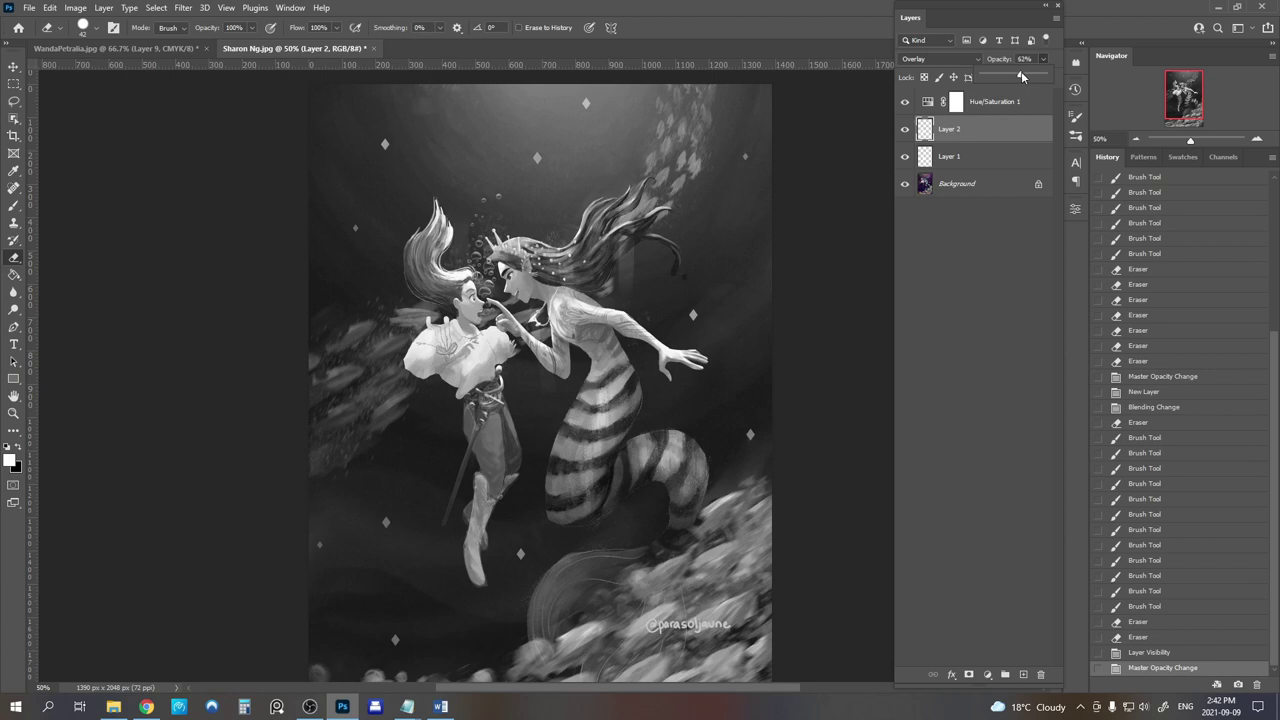
{"action": "left_click", "coordinate": [905, 129]}
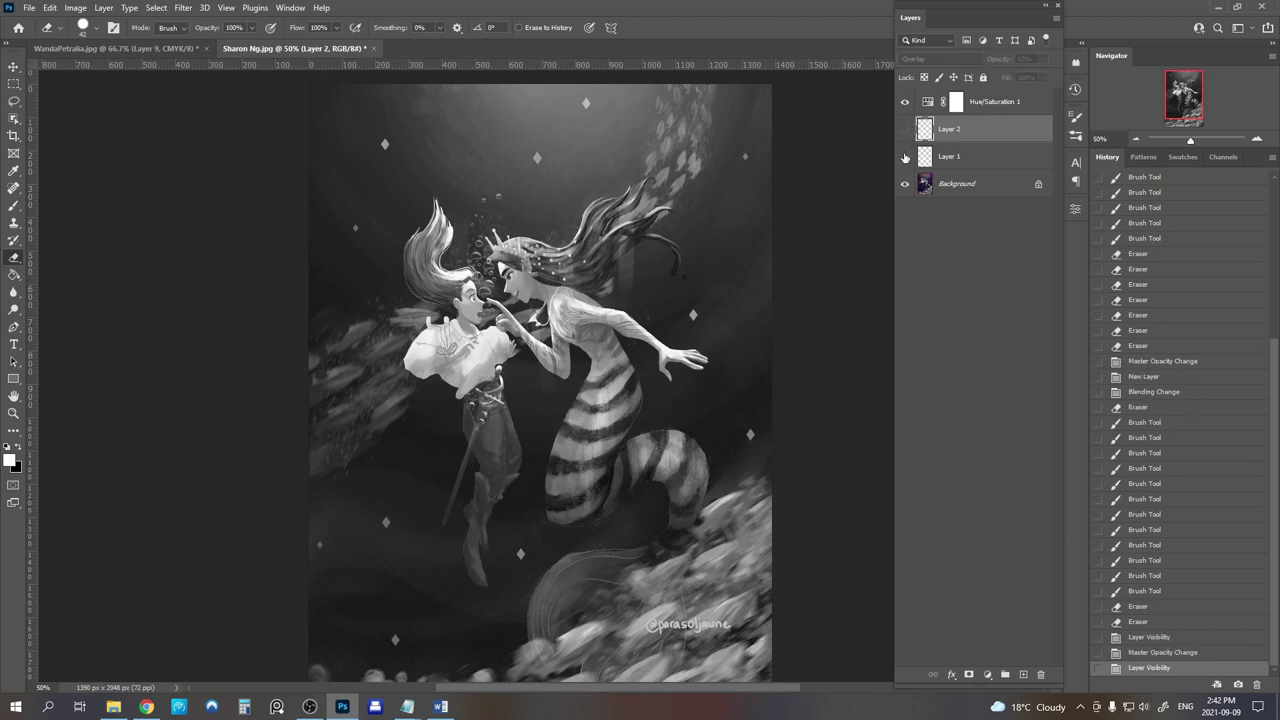
{"action": "left_click", "coordinate": [906, 128]}
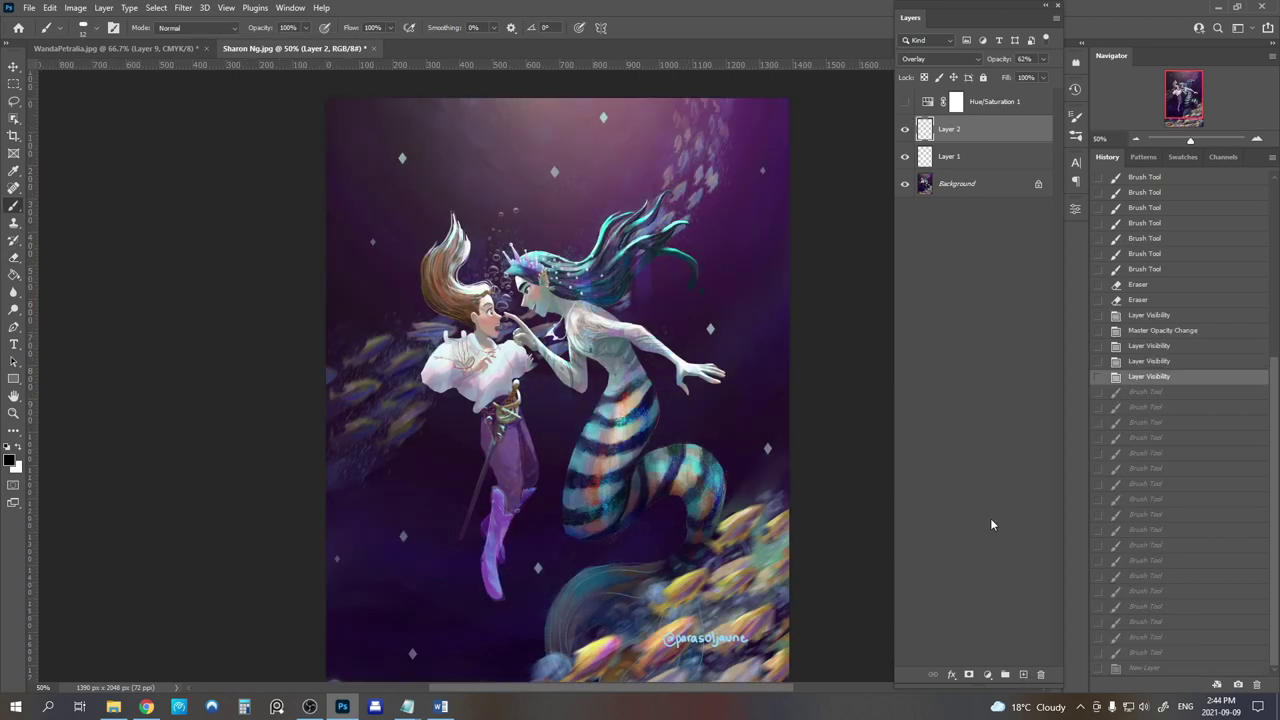
On a new top layer, sketch black lines along the human figure's jaw and around the back of the ear.
{"action": "left_click", "coordinate": [1023, 675]}
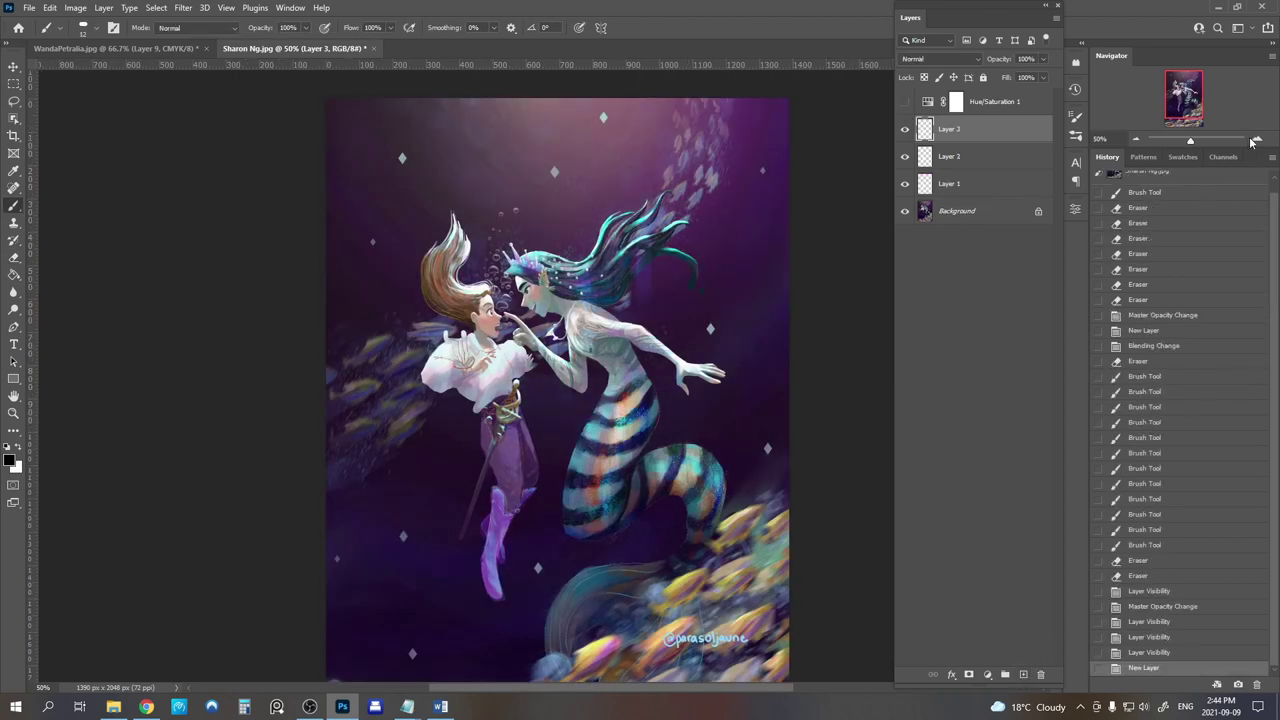
{"action": "left_click", "coordinate": [1256, 140]}
{"action": "left_click", "coordinate": [1256, 140]}
{"action": "left_click", "coordinate": [1256, 140]}
{"action": "left_click", "coordinate": [1256, 140]}
{"action": "left_click_drag", "start_coordinate": [554, 231], "coordinate": [768, 530]}
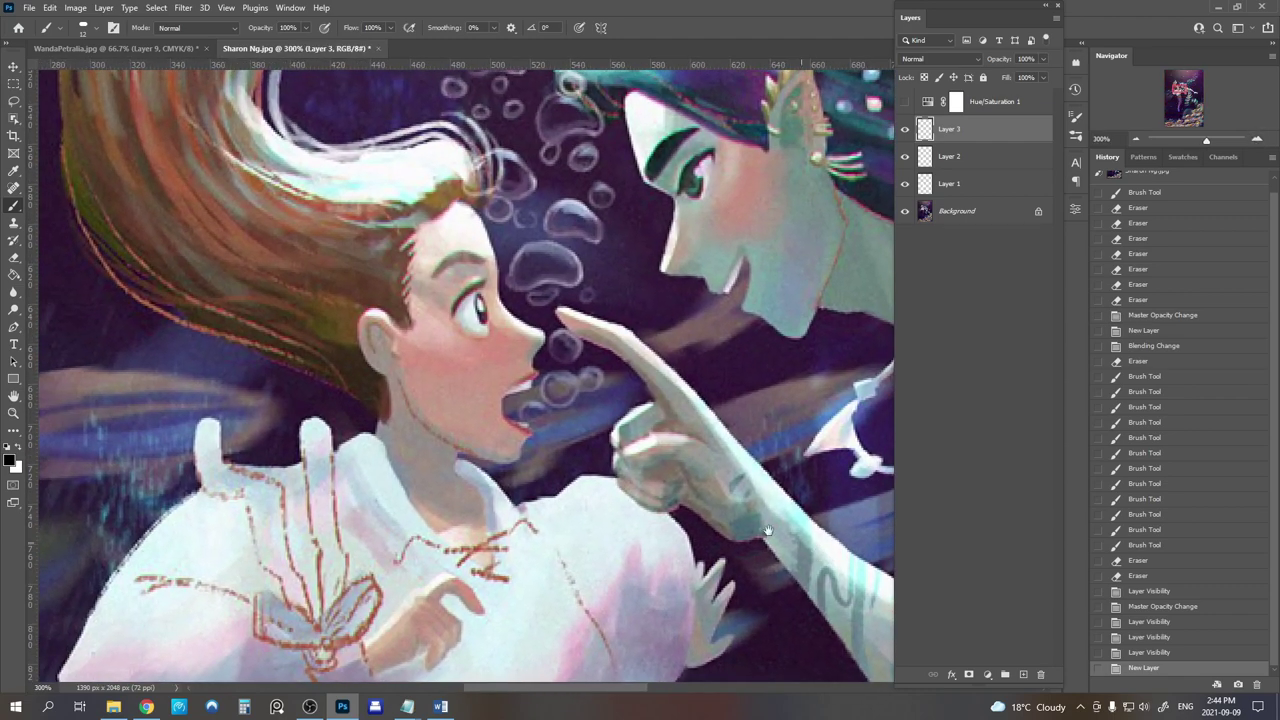
{"action": "left_click_drag", "start_coordinate": [619, 439], "coordinate": [662, 406]}
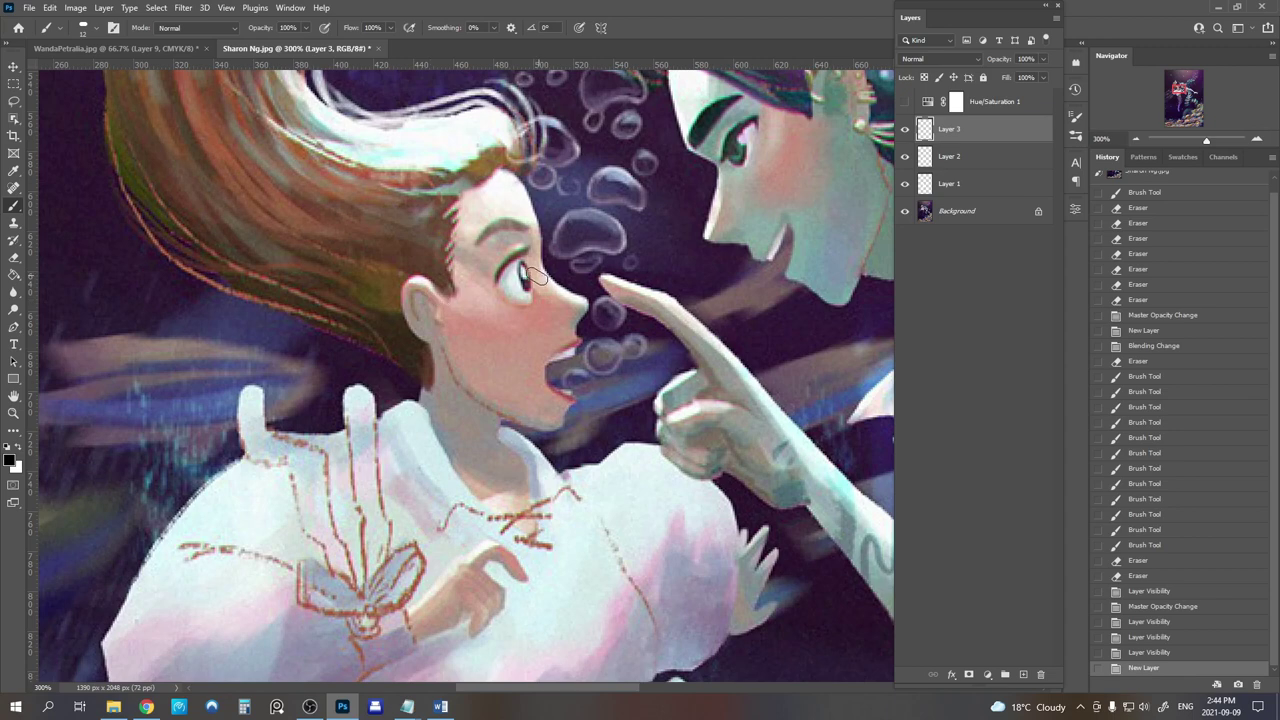
{"action": "mouse_move", "coordinate": [400, 284]}
{"action": "left_mouse_down"}
{"action": "mouse_move", "coordinate": [384, 328]}
{"action": "mouse_move", "coordinate": [365, 298]}
{"action": "mouse_move", "coordinate": [396, 322]}
{"action": "mouse_move", "coordinate": [389, 354]}
{"action": "mouse_move", "coordinate": [370, 328]}
{"action": "mouse_move", "coordinate": [442, 355]}
{"action": "mouse_move", "coordinate": [409, 350]}
{"action": "mouse_move", "coordinate": [492, 406]}
{"action": "mouse_move", "coordinate": [450, 395]}
{"action": "mouse_move", "coordinate": [512, 420]}
{"action": "left_mouse_up"}
{"action": "left_click_drag", "start_coordinate": [462, 398], "coordinate": [536, 426]}
{"action": "left_click_drag", "start_coordinate": [423, 365], "coordinate": [436, 390]}
Sketch the human figure's hairline in black from above the ear up to the temple.
{"action": "left_click_drag", "start_coordinate": [646, 330], "coordinate": [500, 371]}
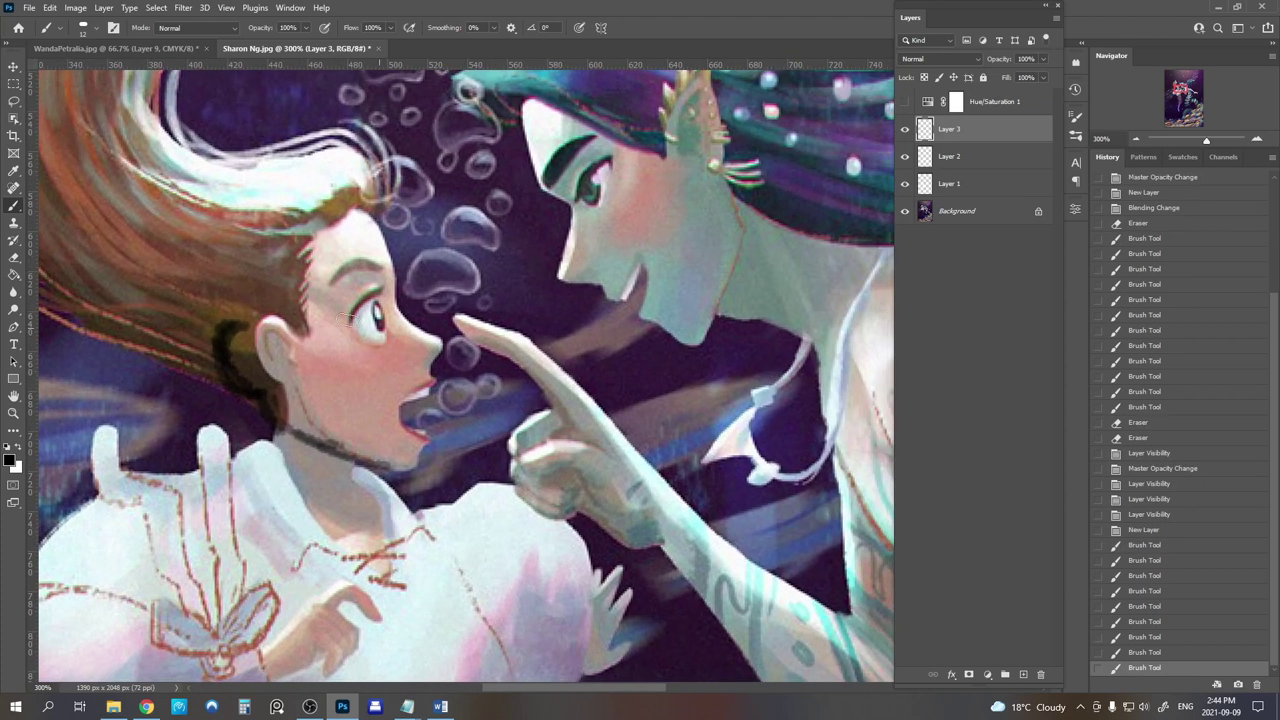
{"action": "left_click_drag", "start_coordinate": [248, 321], "coordinate": [263, 316]}
{"action": "left_click_drag", "start_coordinate": [256, 321], "coordinate": [270, 262]}
{"action": "left_click_drag", "start_coordinate": [268, 260], "coordinate": [302, 243]}
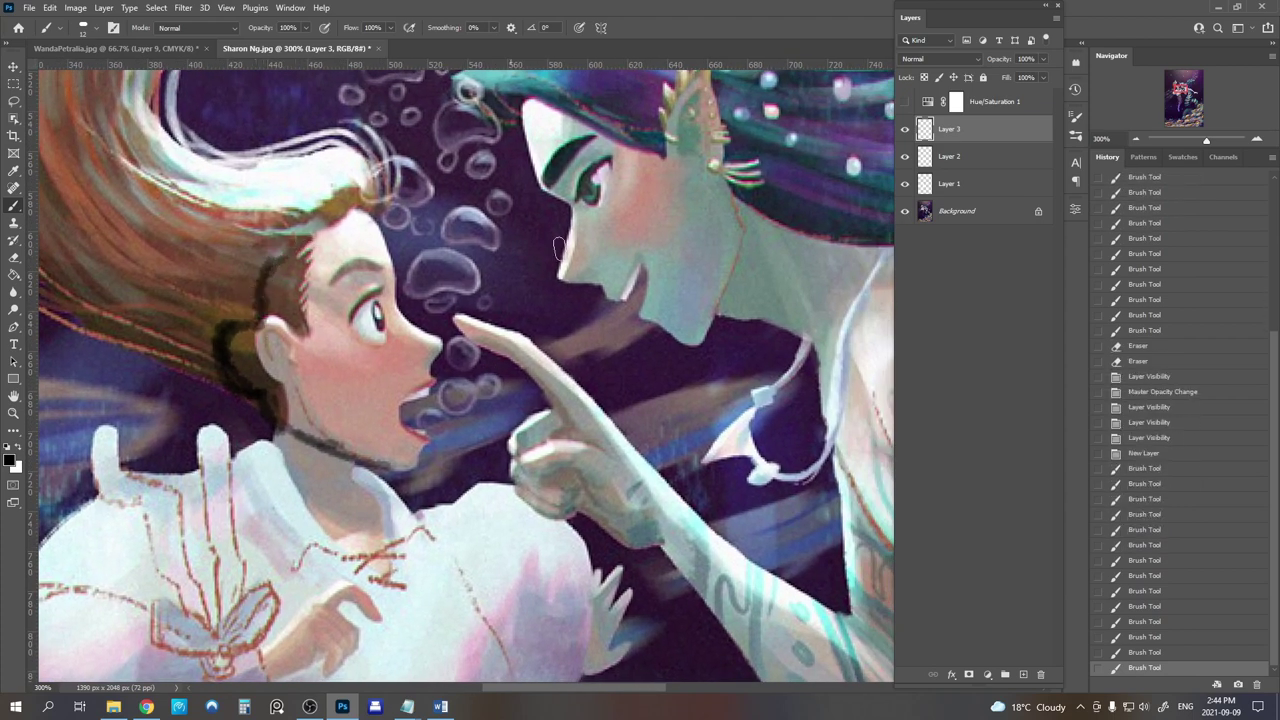
Sketch the mermaid's back jaw line, the outline around the ear, and the hairline in front of it.
{"action": "mouse_move", "coordinate": [716, 227]}
{"action": "left_mouse_down"}
{"action": "mouse_move", "coordinate": [658, 283]}
{"action": "mouse_move", "coordinate": [642, 317]}
{"action": "mouse_move", "coordinate": [655, 314]}
{"action": "left_mouse_up"}
{"action": "mouse_move", "coordinate": [643, 282]}
{"action": "left_mouse_down"}
{"action": "mouse_move", "coordinate": [658, 336]}
{"action": "mouse_move", "coordinate": [641, 386]}
{"action": "left_mouse_up"}
{"action": "left_click_drag", "start_coordinate": [642, 380], "coordinate": [637, 404]}
{"action": "mouse_move", "coordinate": [638, 276]}
{"action": "left_mouse_down"}
{"action": "mouse_move", "coordinate": [641, 212]}
{"action": "mouse_move", "coordinate": [612, 152]}
{"action": "mouse_move", "coordinate": [579, 230]}
{"action": "mouse_move", "coordinate": [578, 272]}
{"action": "left_mouse_up"}
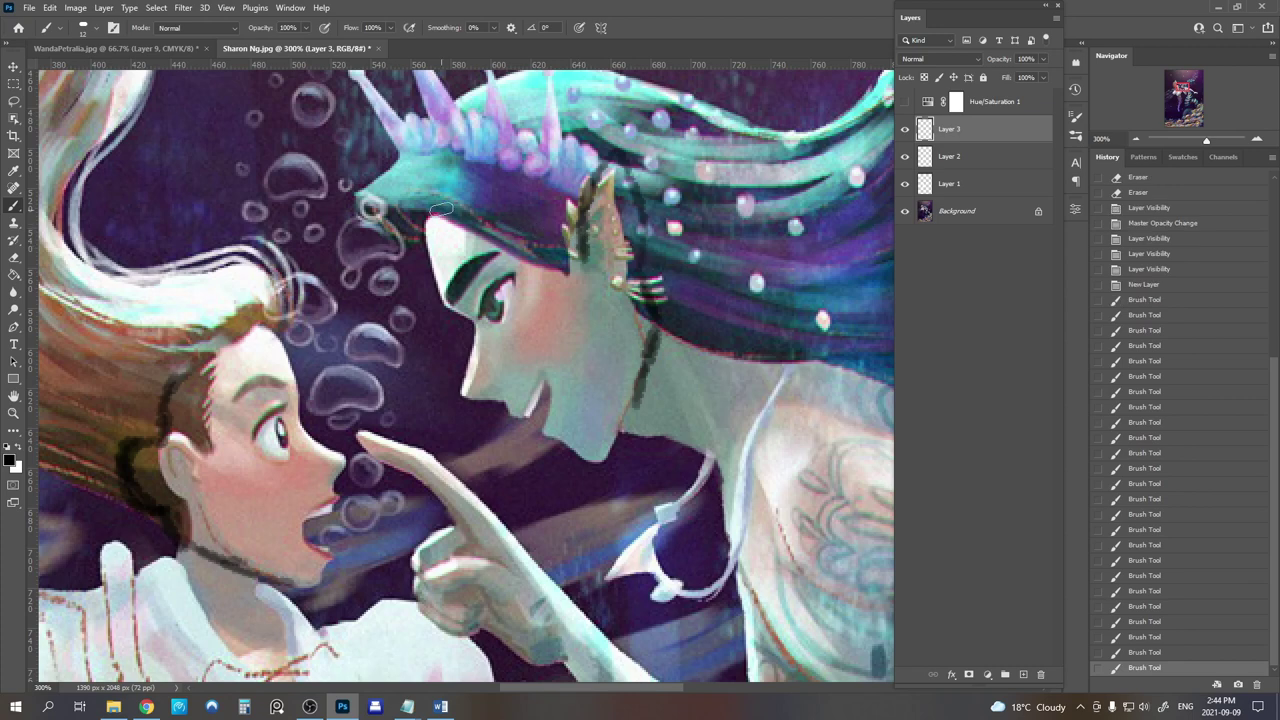
{"action": "mouse_move", "coordinate": [535, 231]}
{"action": "left_mouse_down"}
{"action": "mouse_move", "coordinate": [583, 257]}
{"action": "mouse_move", "coordinate": [624, 331]}
{"action": "left_mouse_up"}
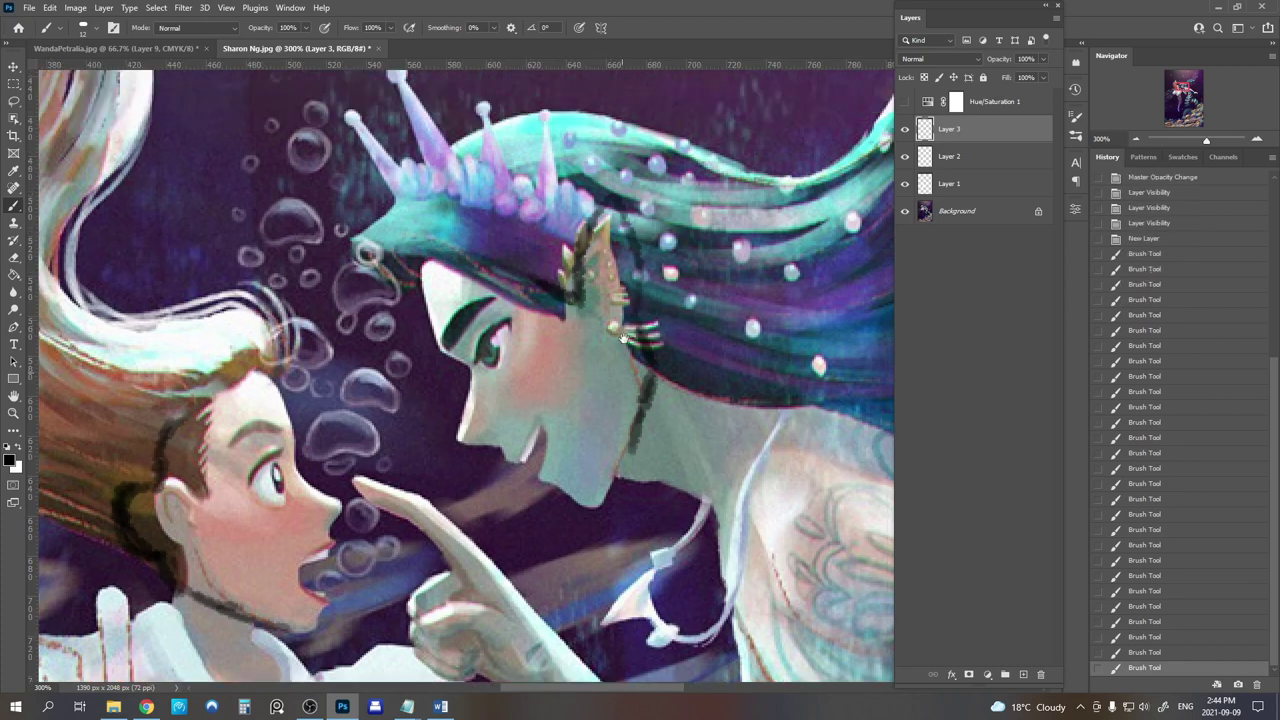
{"action": "left_click_drag", "start_coordinate": [574, 297], "coordinate": [590, 231]}
Sketch a black arc above the mermaid's hair, from the crown to the back, to mark the top of the skull.
{"action": "mouse_move", "coordinate": [588, 232]}
{"action": "left_mouse_down"}
{"action": "mouse_move", "coordinate": [611, 206]}
{"action": "mouse_move", "coordinate": [491, 270]}
{"action": "left_mouse_up"}
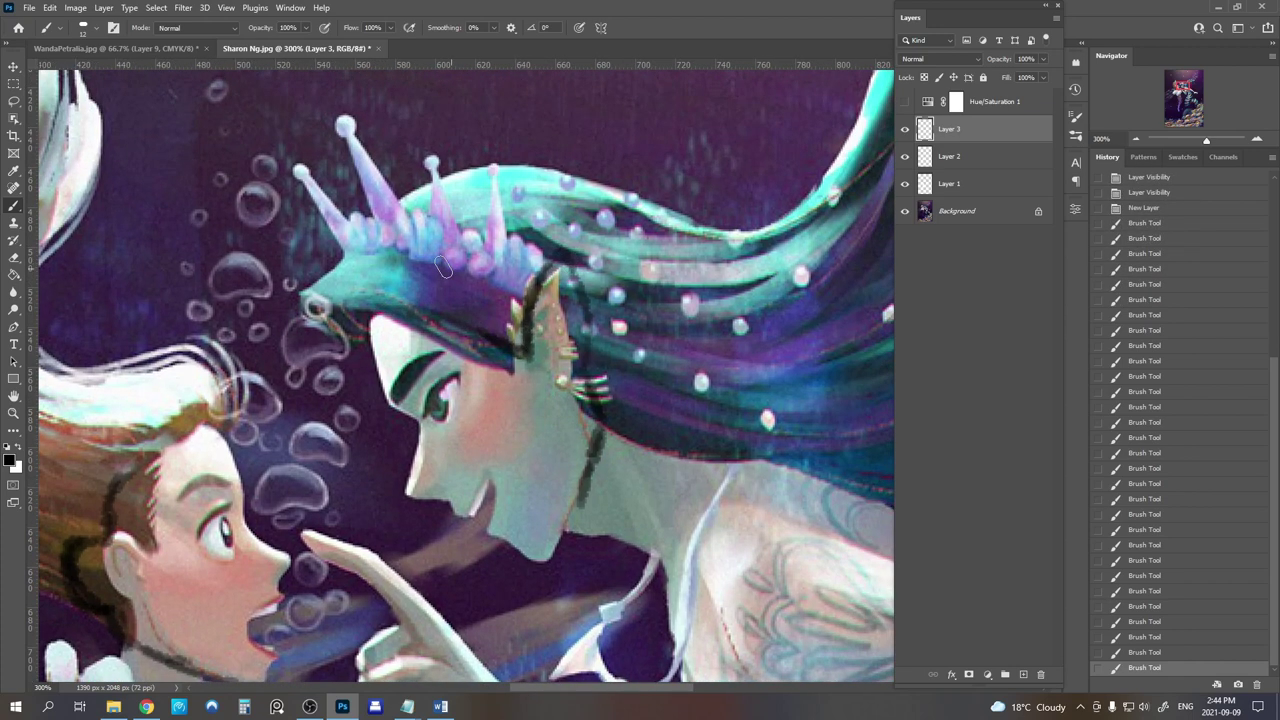
{"action": "mouse_move", "coordinate": [388, 219]}
{"action": "left_mouse_down"}
{"action": "mouse_move", "coordinate": [468, 166]}
{"action": "mouse_move", "coordinate": [575, 140]}
{"action": "left_mouse_up"}
{"action": "mouse_move", "coordinate": [410, 186]}
{"action": "left_mouse_down"}
{"action": "mouse_move", "coordinate": [595, 149]}
{"action": "mouse_move", "coordinate": [630, 182]}
{"action": "left_mouse_up"}
{"action": "left_click_drag", "start_coordinate": [555, 132], "coordinate": [655, 224]}
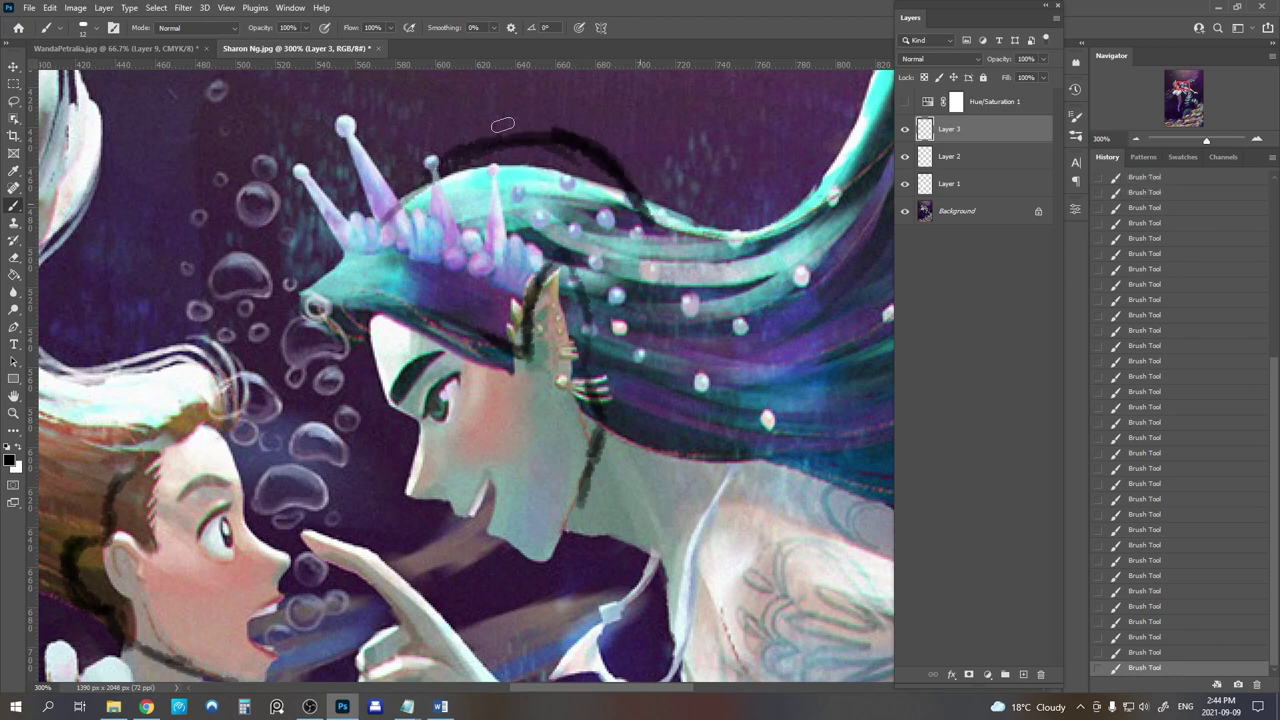
{"action": "left_click_drag", "start_coordinate": [492, 132], "coordinate": [550, 120]}
Add a white-filled layer beneath the head sketch and set its opacity to 38% to fade the painting.
{"action": "left_click", "coordinate": [995, 158]}
{"action": "left_click", "coordinate": [1022, 674]}
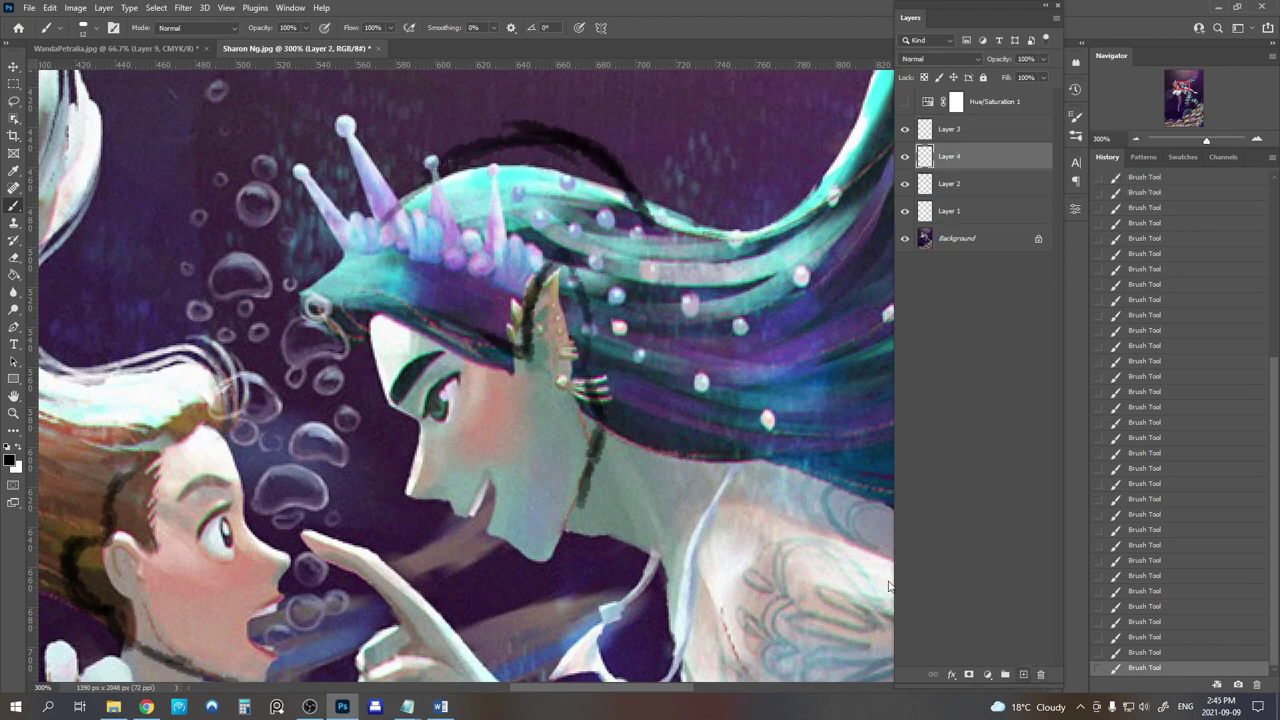
{"action": "left_click", "coordinate": [18, 276]}
{"action": "left_click", "coordinate": [20, 447]}
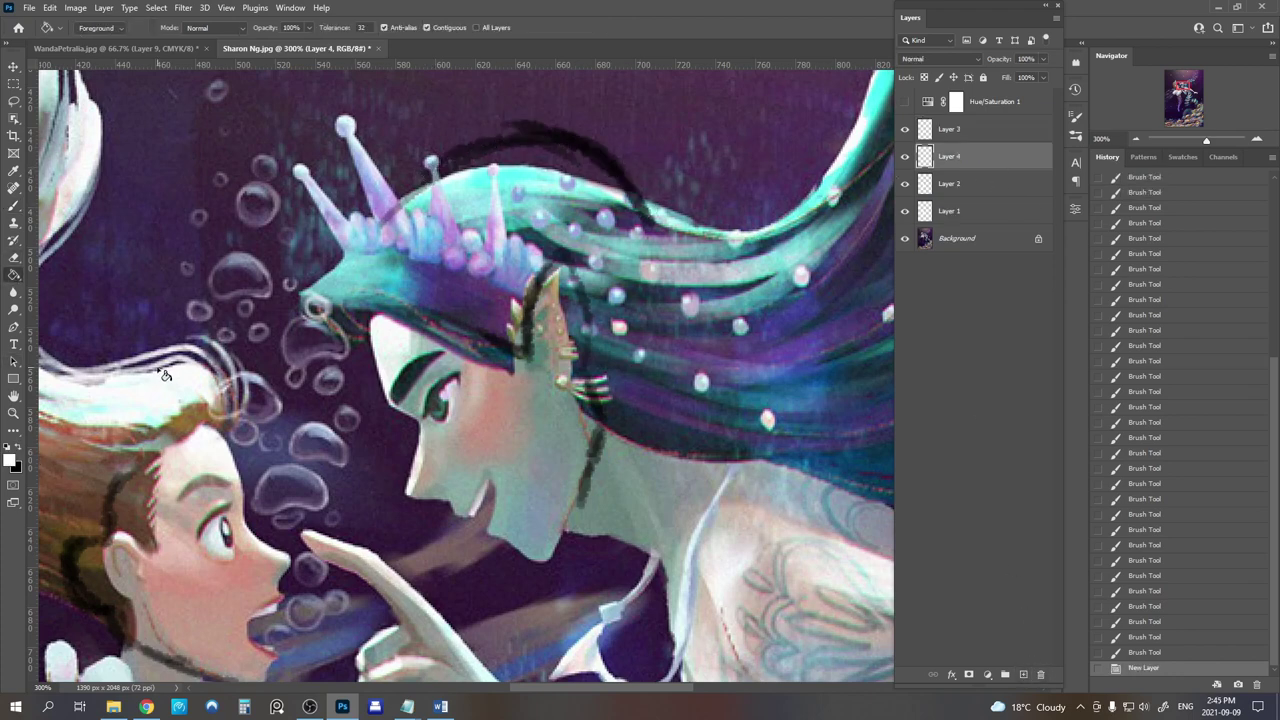
{"action": "left_click", "coordinate": [254, 350]}
{"action": "left_click", "coordinate": [1044, 59]}
{"action": "left_click_drag", "start_coordinate": [1040, 77], "coordinate": [1006, 77]}
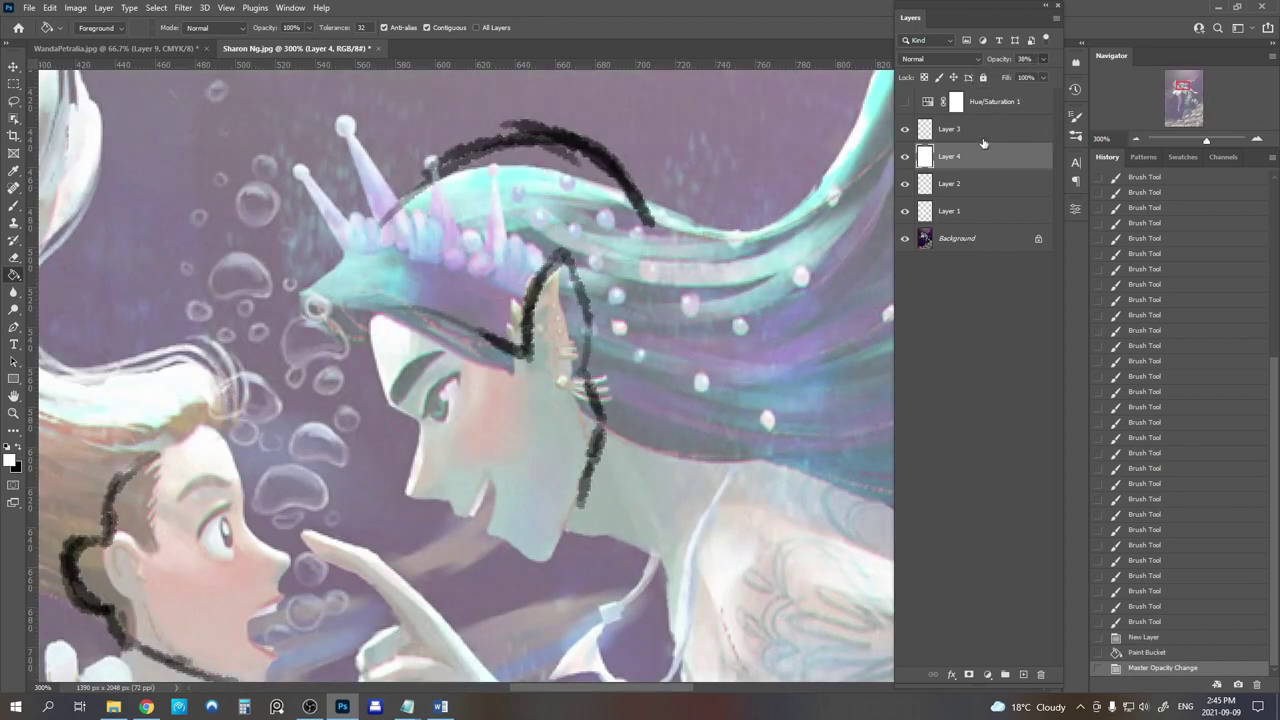
On the sketch layer, extend the mermaid's skull curve farther back and down in black, and erase the old inner line.
{"action": "left_click", "coordinate": [950, 129]}
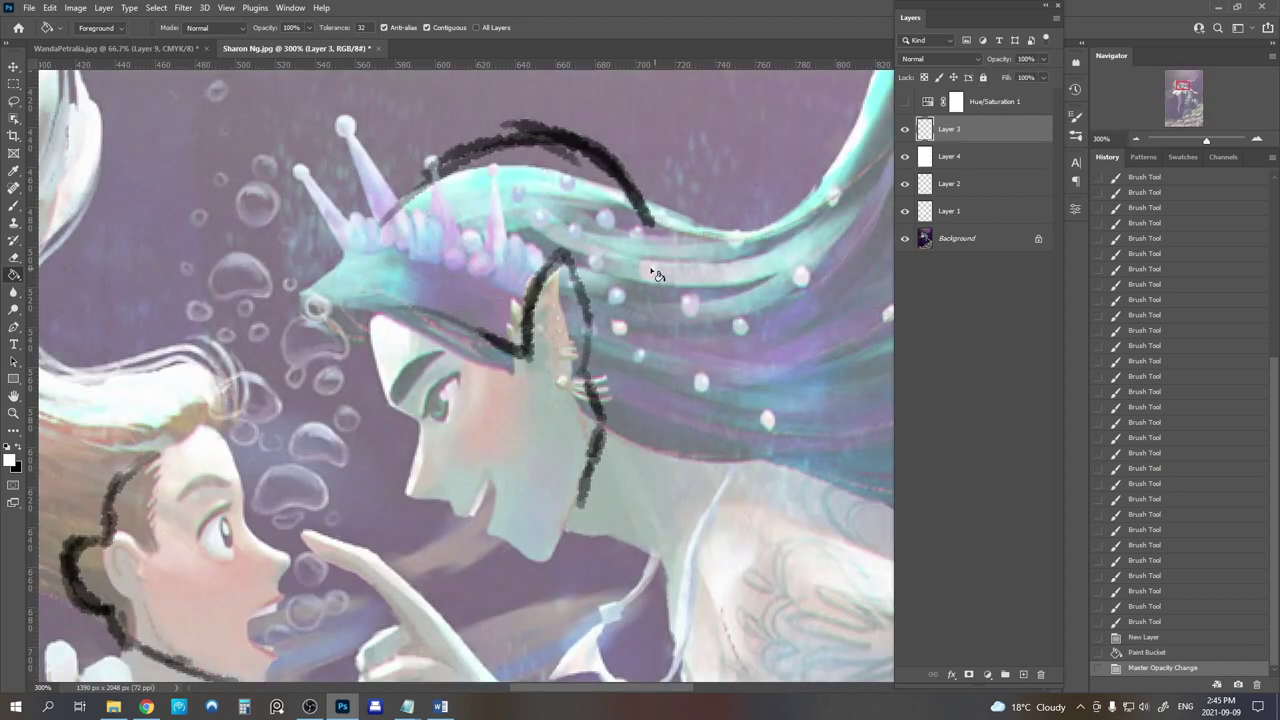
{"action": "key", "text": "b"}
{"action": "key", "text": "x"}
{"action": "mouse_move", "coordinate": [598, 250]}
{"action": "left_mouse_down"}
{"action": "mouse_move", "coordinate": [610, 188]}
{"action": "mouse_move", "coordinate": [590, 255]}
{"action": "left_mouse_up"}
{"action": "mouse_move", "coordinate": [451, 156]}
{"action": "left_mouse_down"}
{"action": "mouse_move", "coordinate": [666, 203]}
{"action": "mouse_move", "coordinate": [658, 193]}
{"action": "mouse_move", "coordinate": [686, 274]}
{"action": "left_mouse_up"}
{"action": "left_click_drag", "start_coordinate": [680, 245], "coordinate": [682, 300]}
{"action": "left_click_drag", "start_coordinate": [652, 210], "coordinate": [670, 318]}
{"action": "left_click_drag", "start_coordinate": [662, 272], "coordinate": [677, 348]}
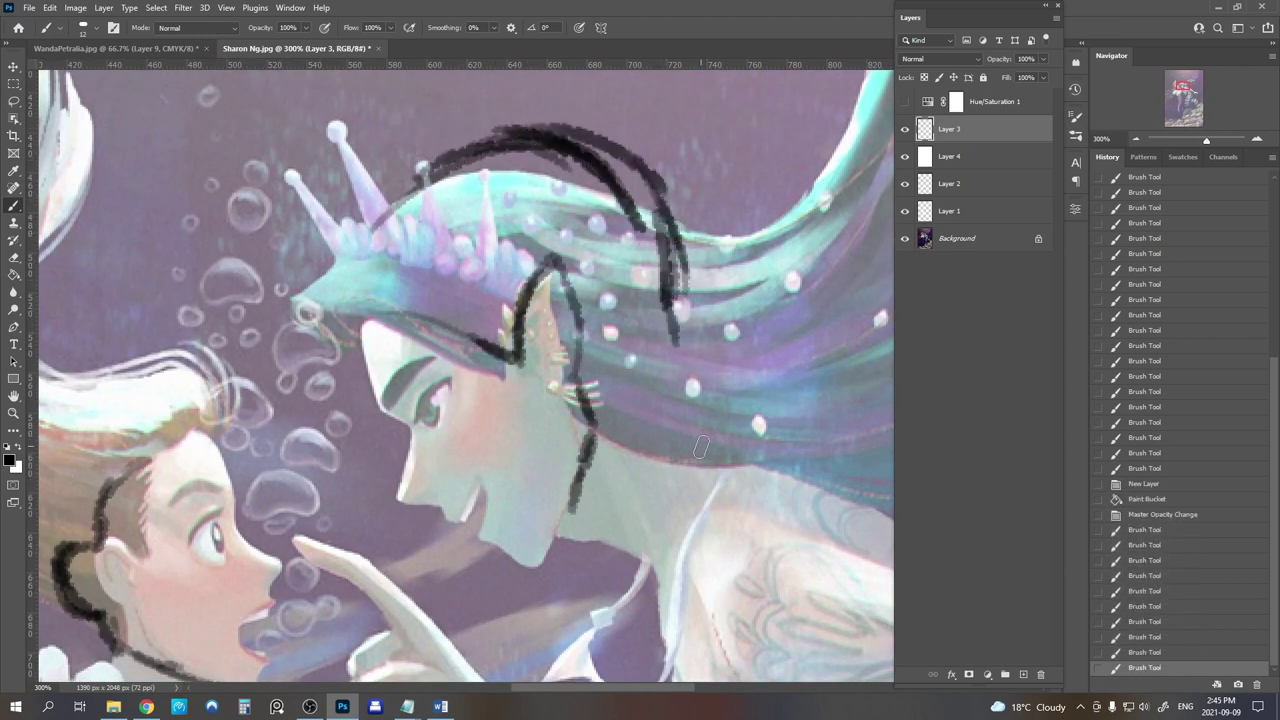
{"action": "key", "text": "e"}
{"action": "mouse_move", "coordinate": [509, 186]}
{"action": "left_mouse_down"}
{"action": "mouse_move", "coordinate": [610, 190]}
{"action": "mouse_move", "coordinate": [647, 313]}
{"action": "mouse_move", "coordinate": [638, 282]}
{"action": "left_mouse_up"}
Sketch the human figure's rounded skull from forehead to nape and reinforce the line along the jaw.
{"action": "key", "text": "b"}
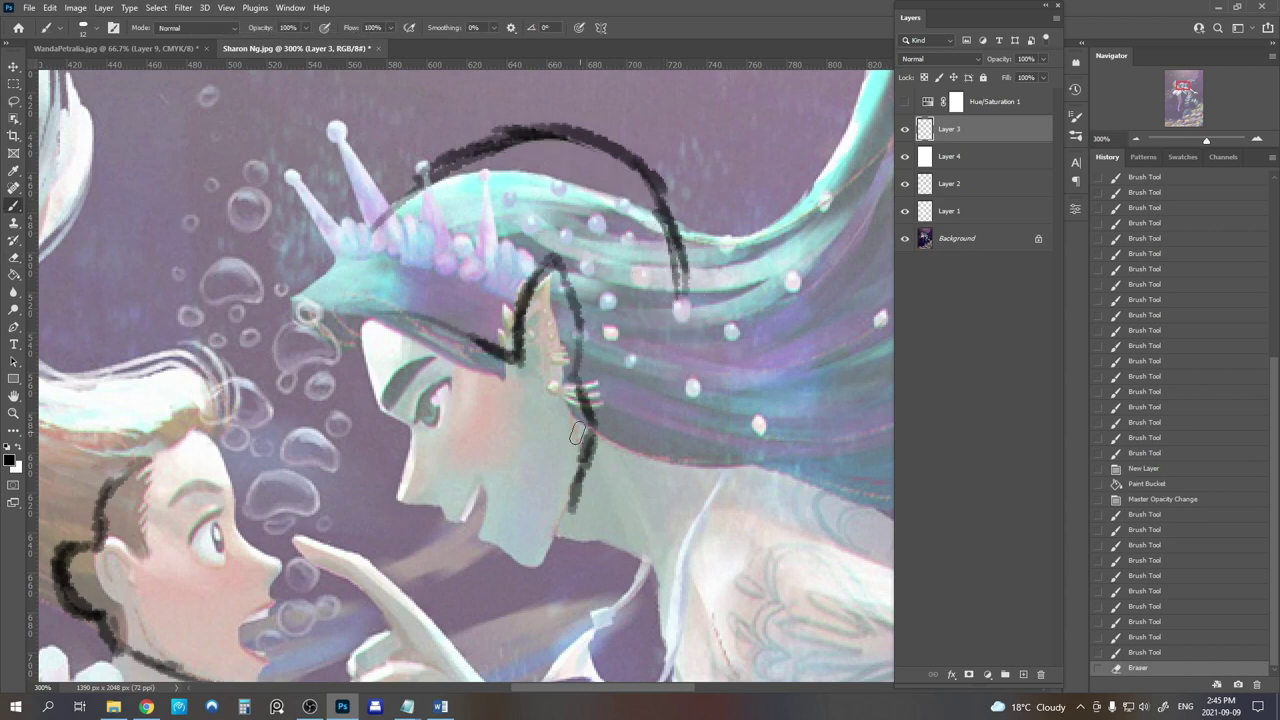
{"action": "left_click_drag", "start_coordinate": [570, 436], "coordinate": [617, 396]}
{"action": "left_click_drag", "start_coordinate": [412, 431], "coordinate": [649, 347]}
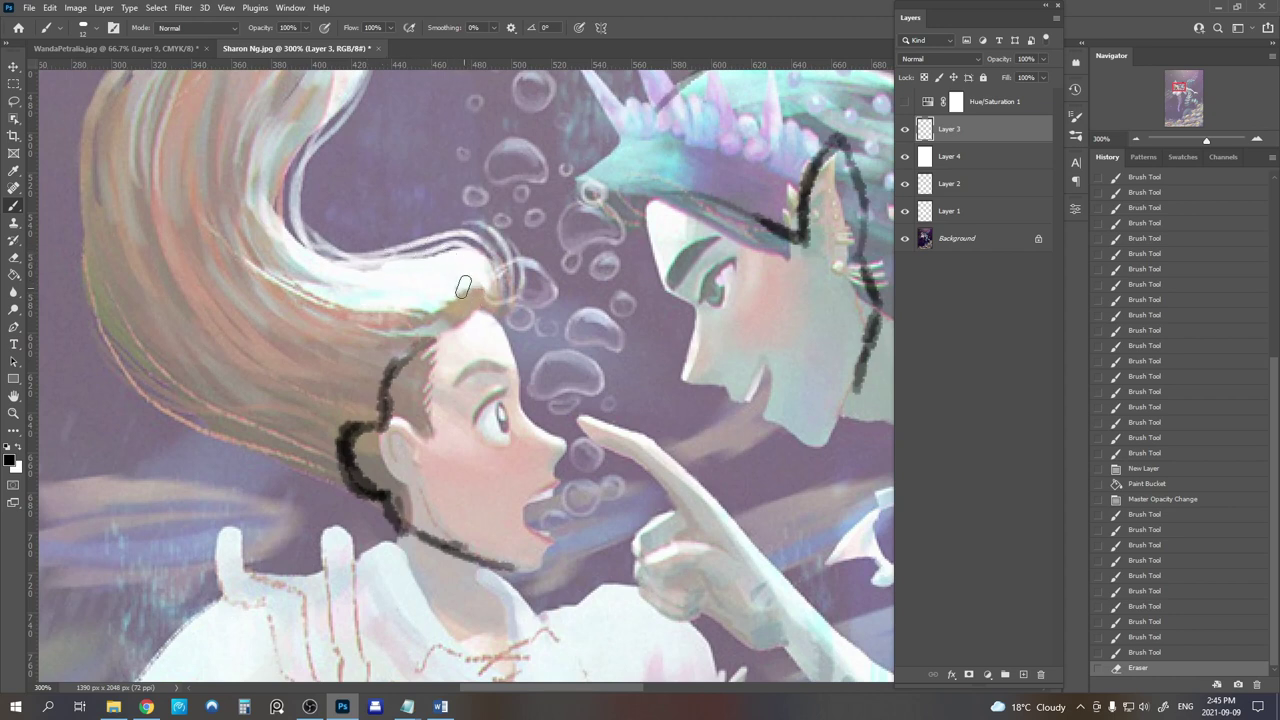
{"action": "mouse_move", "coordinate": [463, 287]}
{"action": "left_mouse_down"}
{"action": "mouse_move", "coordinate": [388, 265]}
{"action": "mouse_move", "coordinate": [309, 275]}
{"action": "mouse_move", "coordinate": [335, 264]}
{"action": "mouse_move", "coordinate": [281, 353]}
{"action": "mouse_move", "coordinate": [277, 412]}
{"action": "mouse_move", "coordinate": [269, 375]}
{"action": "mouse_move", "coordinate": [319, 489]}
{"action": "mouse_move", "coordinate": [306, 486]}
{"action": "mouse_move", "coordinate": [352, 504]}
{"action": "mouse_move", "coordinate": [313, 503]}
{"action": "mouse_move", "coordinate": [251, 386]}
{"action": "mouse_move", "coordinate": [266, 312]}
{"action": "mouse_move", "coordinate": [380, 246]}
{"action": "mouse_move", "coordinate": [432, 274]}
{"action": "mouse_move", "coordinate": [422, 263]}
{"action": "mouse_move", "coordinate": [455, 278]}
{"action": "left_mouse_up"}
{"action": "mouse_move", "coordinate": [398, 248]}
{"action": "left_mouse_down"}
{"action": "mouse_move", "coordinate": [485, 300]}
{"action": "mouse_move", "coordinate": [370, 255]}
{"action": "mouse_move", "coordinate": [384, 256]}
{"action": "left_mouse_up"}
{"action": "left_click_drag", "start_coordinate": [360, 257], "coordinate": [386, 255]}
{"action": "mouse_move", "coordinate": [441, 492]}
{"action": "left_mouse_down"}
{"action": "mouse_move", "coordinate": [425, 408]}
{"action": "mouse_move", "coordinate": [400, 458]}
{"action": "mouse_move", "coordinate": [388, 453]}
{"action": "left_mouse_up"}
{"action": "left_click_drag", "start_coordinate": [390, 455], "coordinate": [456, 473]}
{"action": "left_click_drag", "start_coordinate": [414, 466], "coordinate": [501, 484]}
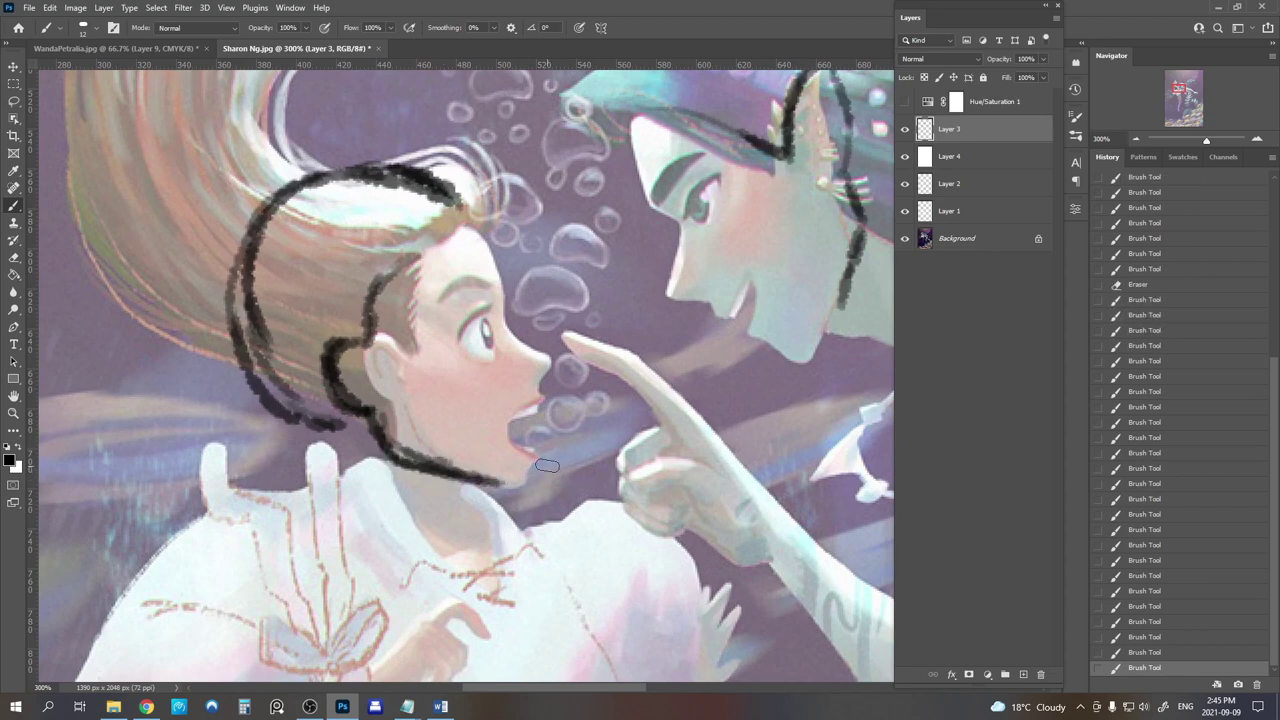
Compare the head sketches with both full figures, trying and erasing a short mark near the human figure's shirt.
{"action": "left_click", "coordinate": [1131, 140]}
{"action": "left_click", "coordinate": [1134, 138]}
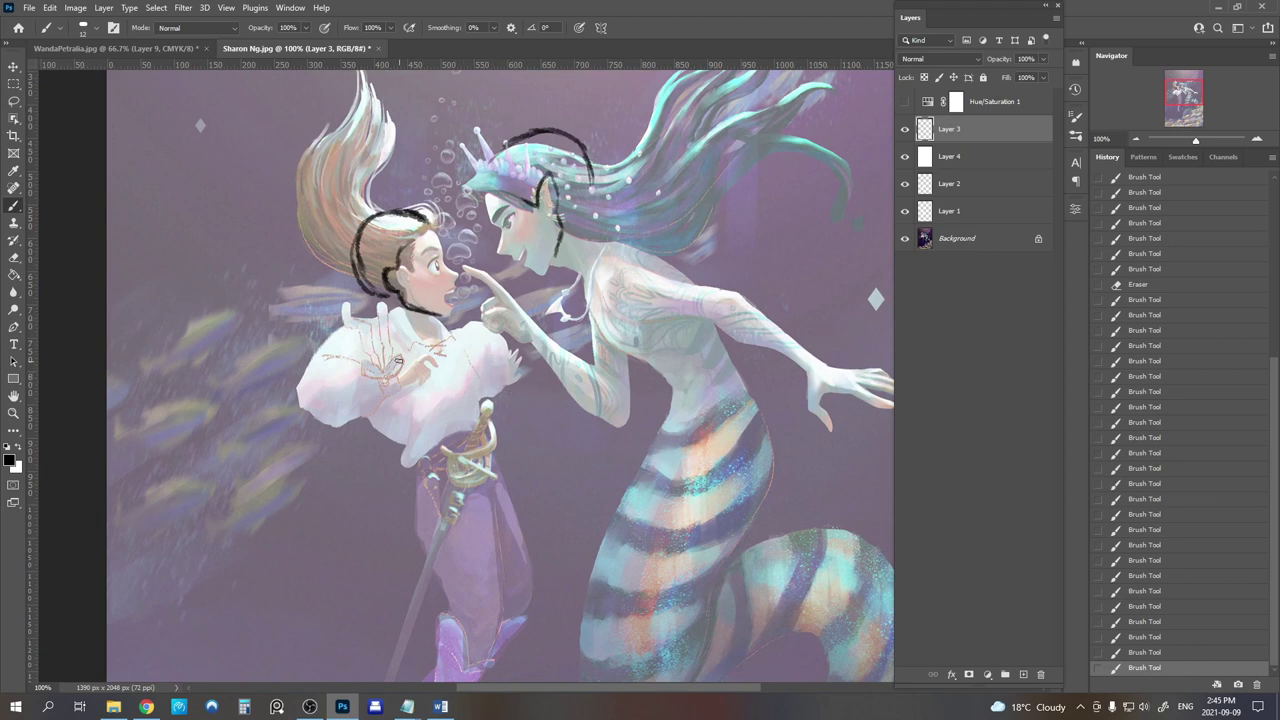
{"action": "mouse_move", "coordinate": [497, 366]}
{"action": "left_mouse_down"}
{"action": "mouse_move", "coordinate": [517, 369]}
{"action": "mouse_move", "coordinate": [504, 382]}
{"action": "left_mouse_up"}
{"action": "key", "text": "e"}
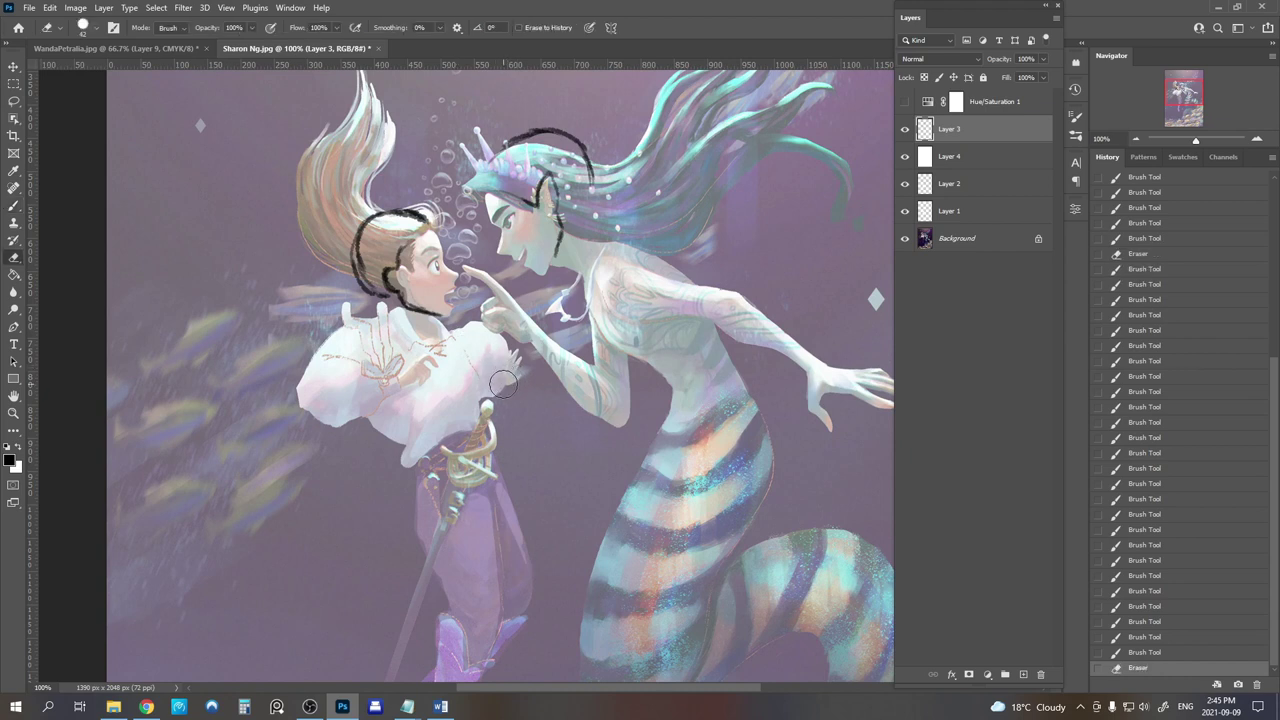
{"action": "key", "text": "b"}
{"action": "scroll", "coordinate": [521, 471], "scroll_direction": "down", "scroll_amount": 2}
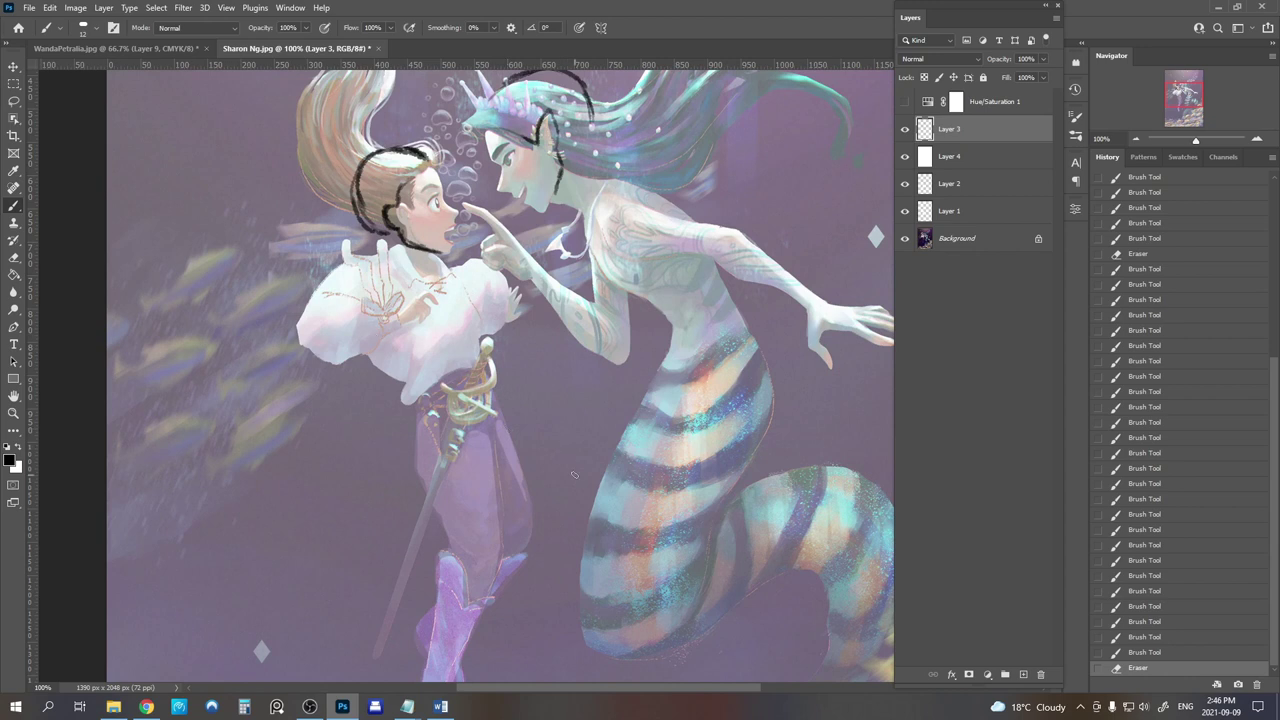
Sketch the human figure's arm in black, reaching diagonally down from the white shirt past the sword hilt to a rough hand.
{"action": "left_click_drag", "start_coordinate": [629, 413], "coordinate": [554, 450]}
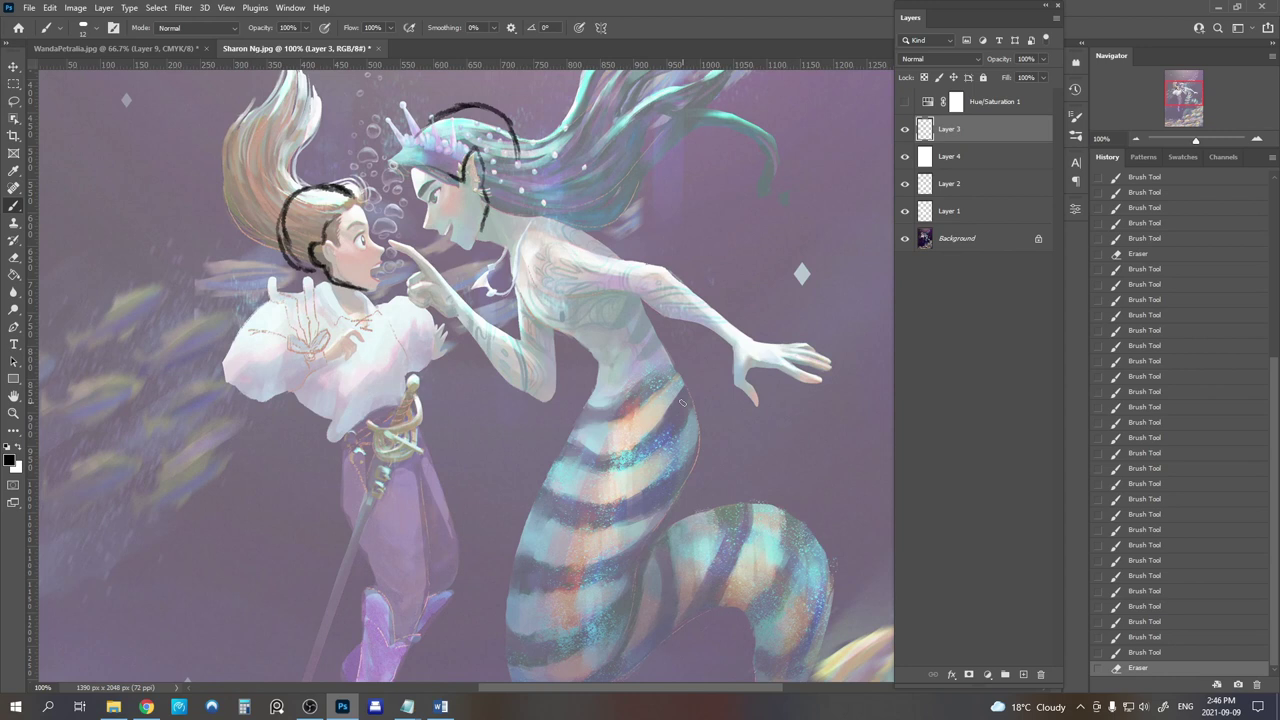
{"action": "scroll", "coordinate": [458, 269], "scroll_direction": "down", "scroll_amount": 1}
{"action": "scroll", "coordinate": [458, 269], "scroll_direction": "left", "scroll_amount": 1}
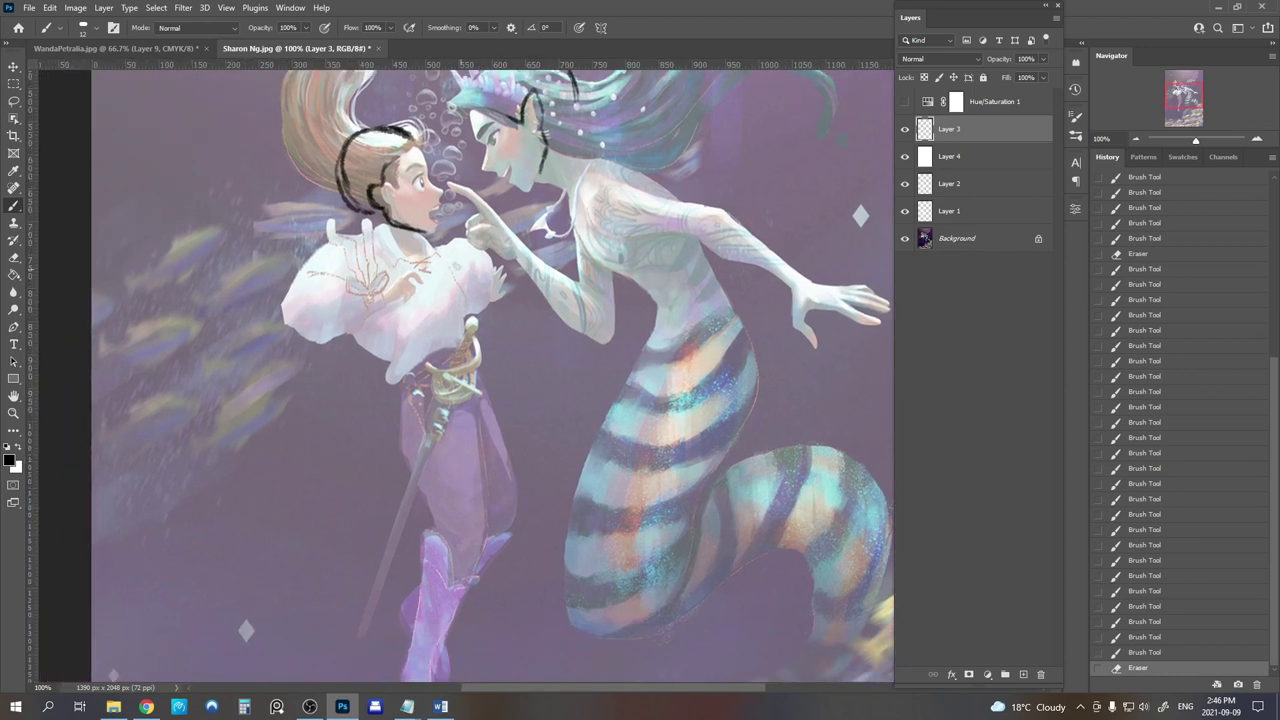
{"action": "left_click_drag", "start_coordinate": [446, 261], "coordinate": [534, 376]}
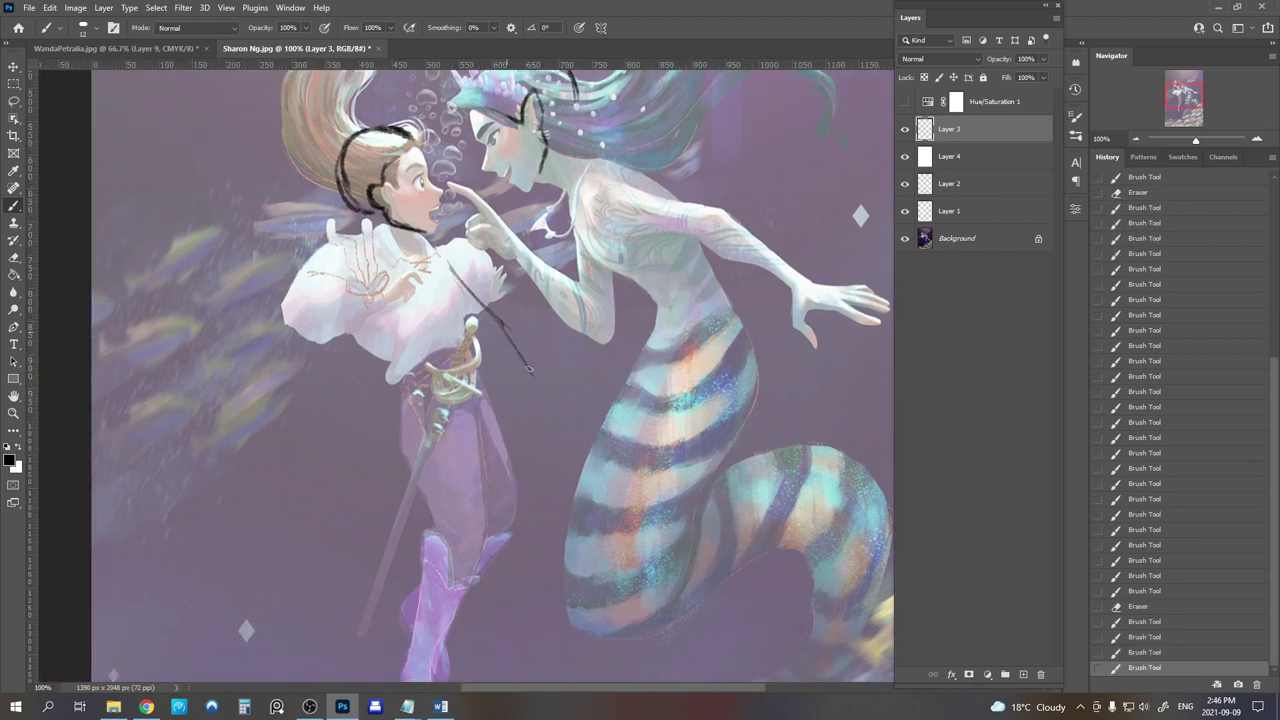
{"action": "mouse_move", "coordinate": [504, 328]}
{"action": "left_mouse_down"}
{"action": "mouse_move", "coordinate": [550, 398]}
{"action": "mouse_move", "coordinate": [529, 430]}
{"action": "mouse_move", "coordinate": [558, 388]}
{"action": "mouse_move", "coordinate": [540, 400]}
{"action": "mouse_move", "coordinate": [559, 441]}
{"action": "mouse_move", "coordinate": [553, 401]}
{"action": "mouse_move", "coordinate": [559, 450]}
{"action": "mouse_move", "coordinate": [572, 410]}
{"action": "left_mouse_up"}
{"action": "mouse_move", "coordinate": [545, 402]}
{"action": "left_mouse_down"}
{"action": "mouse_move", "coordinate": [573, 410]}
{"action": "mouse_move", "coordinate": [557, 407]}
{"action": "left_mouse_up"}
{"action": "left_click_drag", "start_coordinate": [490, 330], "coordinate": [540, 392]}
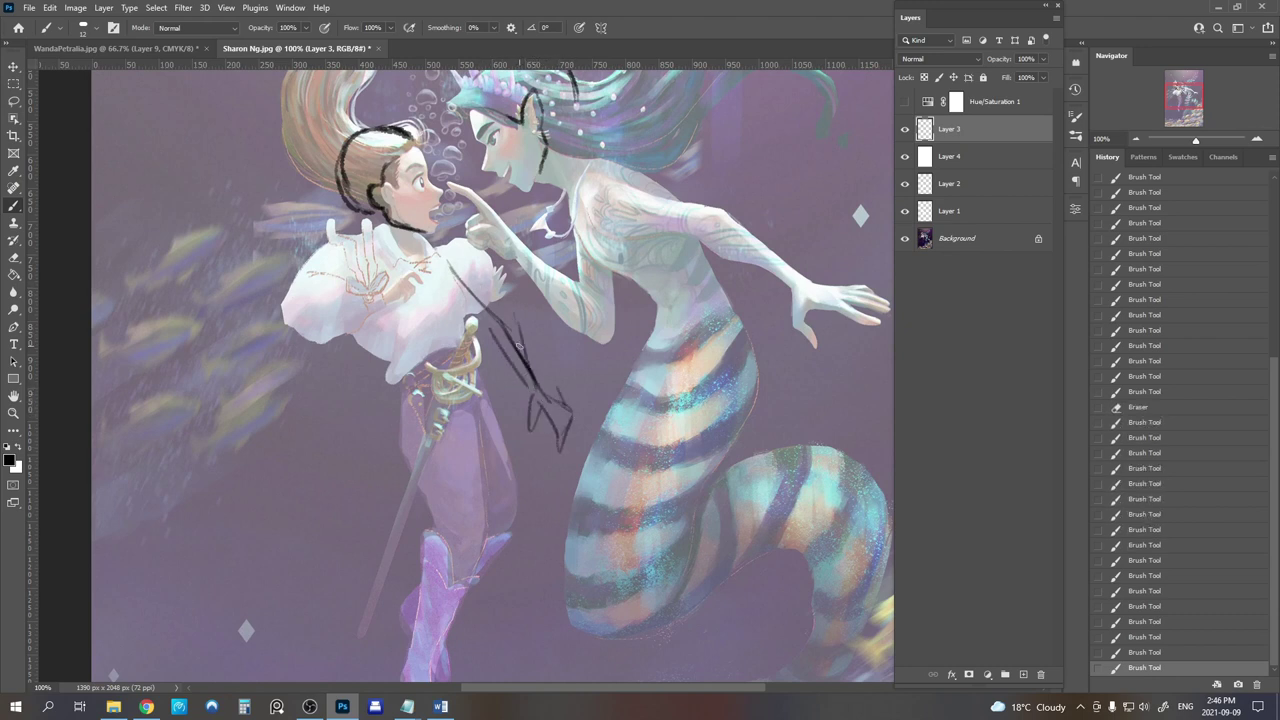
Outline the human figure's upper arm from the shoulder to the elbow with repeated strokes over the shirt.
{"action": "left_click_drag", "start_coordinate": [440, 246], "coordinate": [494, 300]}
{"action": "left_click_drag", "start_coordinate": [448, 254], "coordinate": [511, 316]}
{"action": "left_click_drag", "start_coordinate": [456, 282], "coordinate": [494, 326]}
{"action": "left_click_drag", "start_coordinate": [470, 304], "coordinate": [494, 328]}
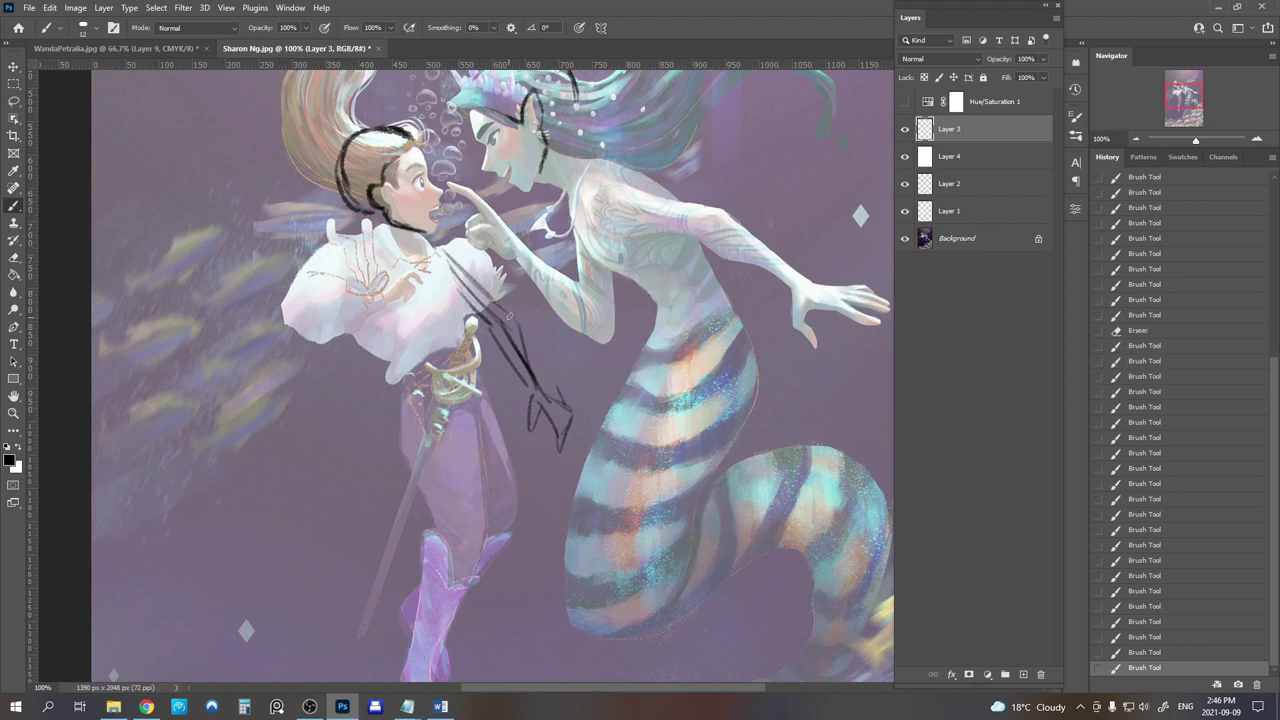
{"action": "left_click_drag", "start_coordinate": [438, 243], "coordinate": [464, 264]}
{"action": "left_click_drag", "start_coordinate": [450, 243], "coordinate": [520, 324]}
{"action": "left_click_drag", "start_coordinate": [490, 292], "coordinate": [518, 330]}
Review the arm and head sketches against the whole painting at 50% zoom.
{"action": "left_click_drag", "start_coordinate": [604, 380], "coordinate": [654, 371]}
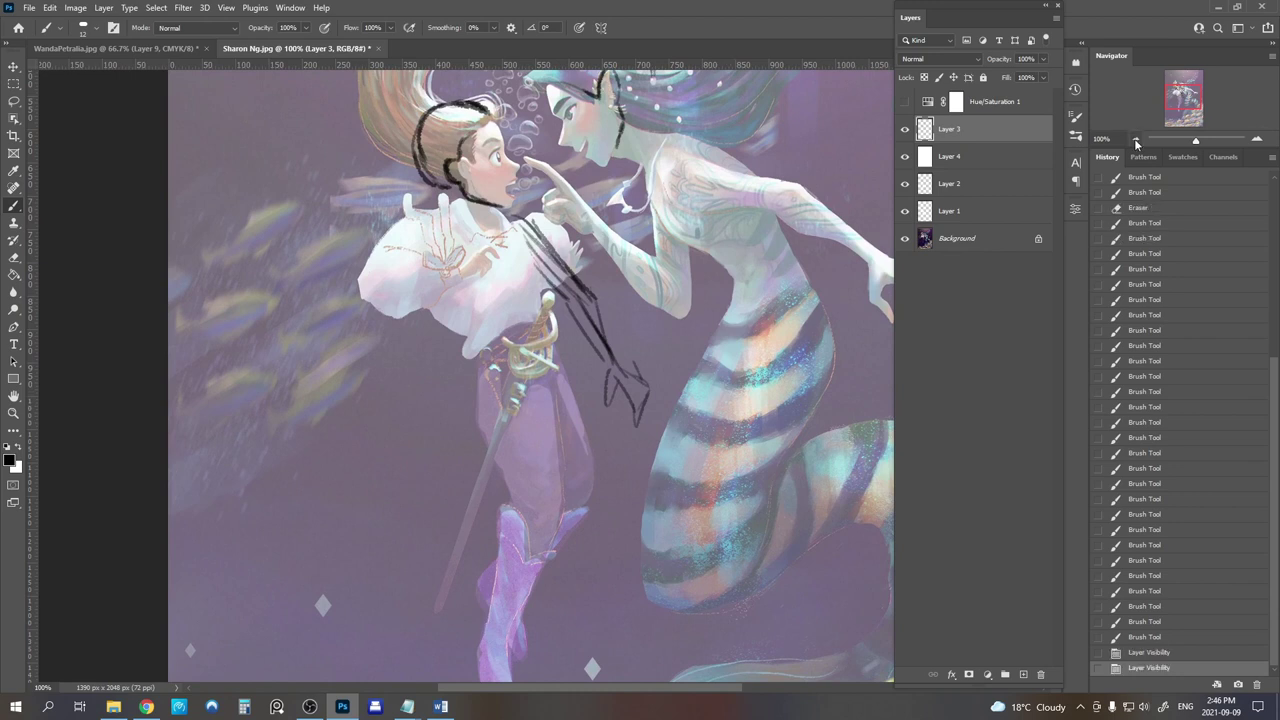
{"action": "left_click", "coordinate": [1135, 140]}
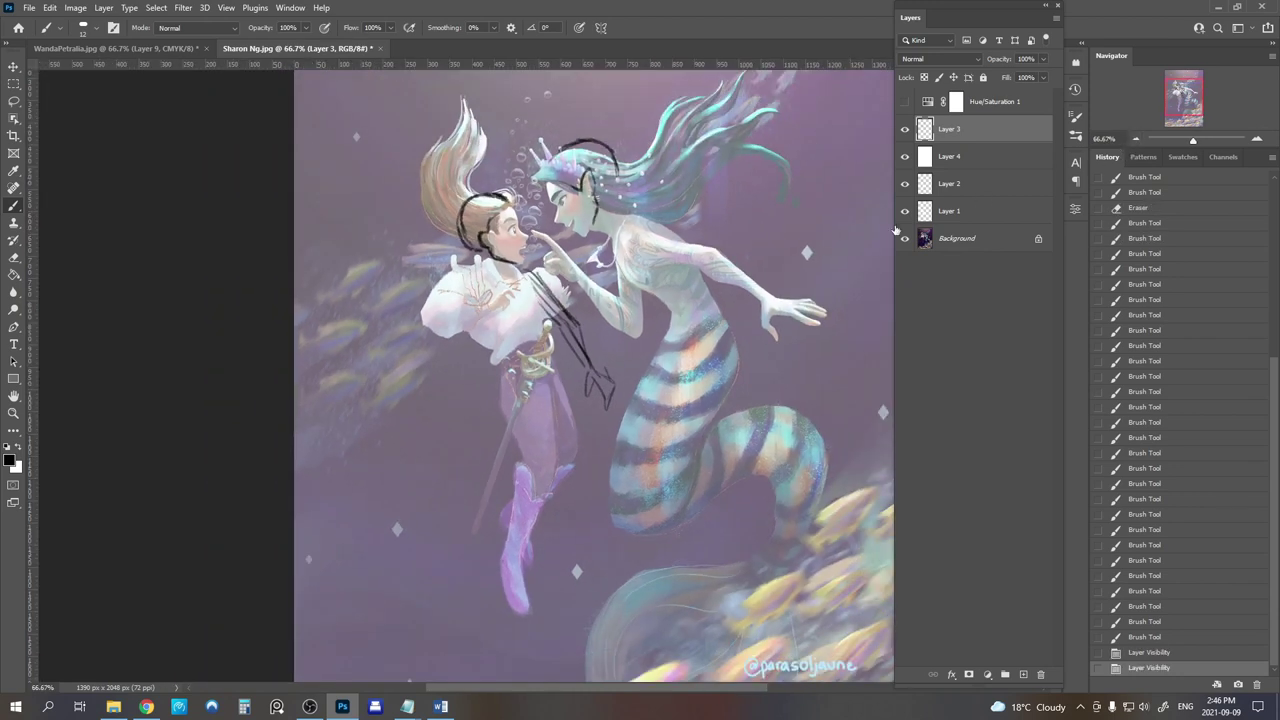
{"action": "left_click_drag", "start_coordinate": [707, 353], "coordinate": [630, 356]}
{"action": "left_click", "coordinate": [1136, 139]}
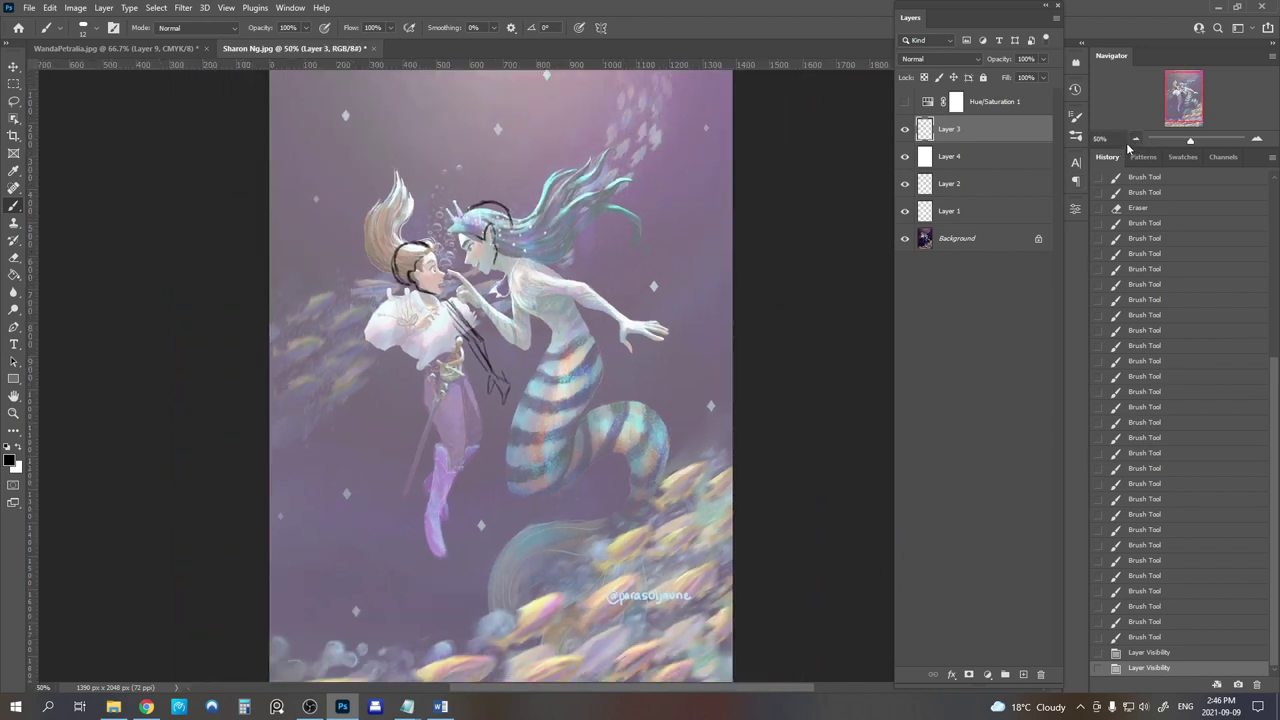